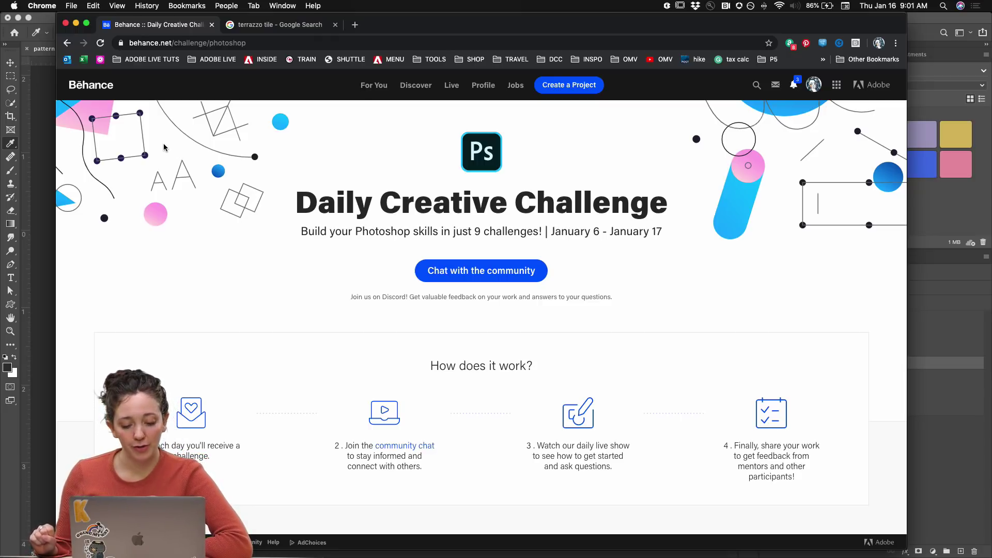
Look through the Photoshop Daily Creative Challenge page, from the Blend Modes challenge to the Patterns challenge and Next Steps section.
scroll(257, 284, down, 10)
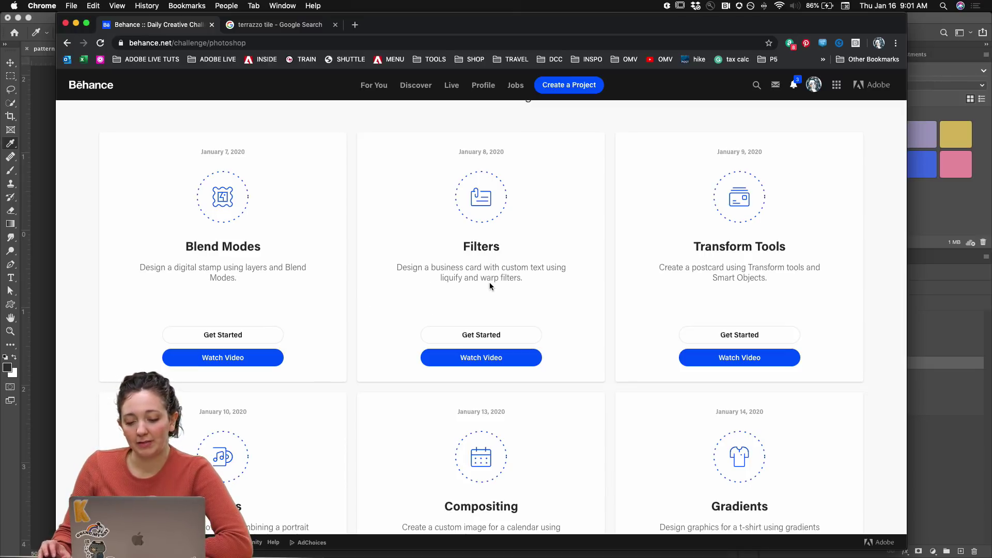
scroll(492, 284, down, 2)
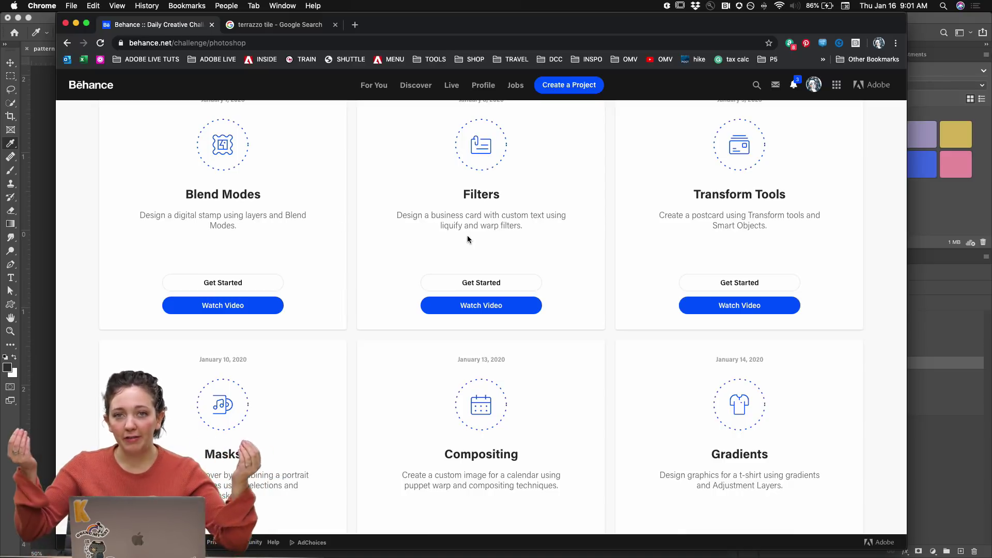
scroll(468, 237, down, 2)
scroll(468, 238, up, 2)
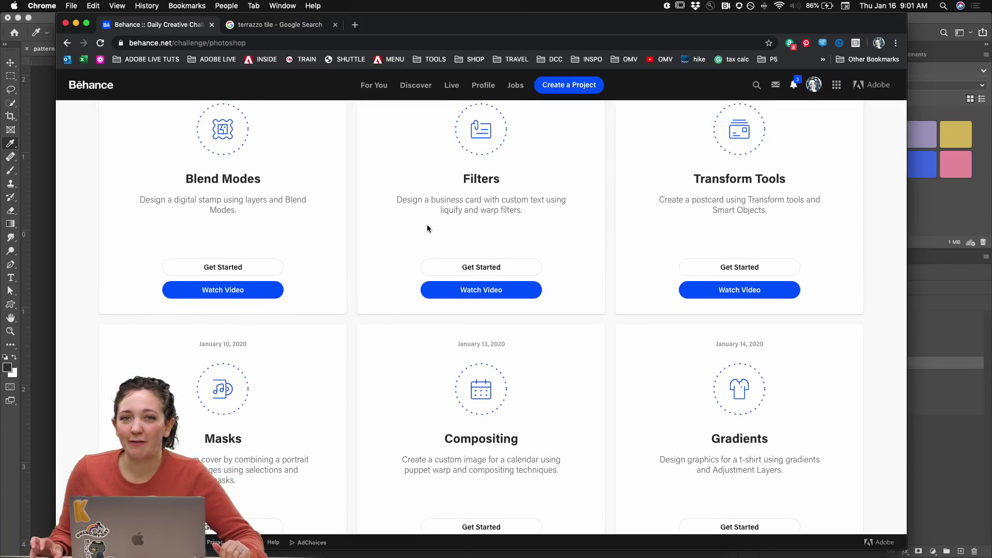
scroll(250, 244, down, 10)
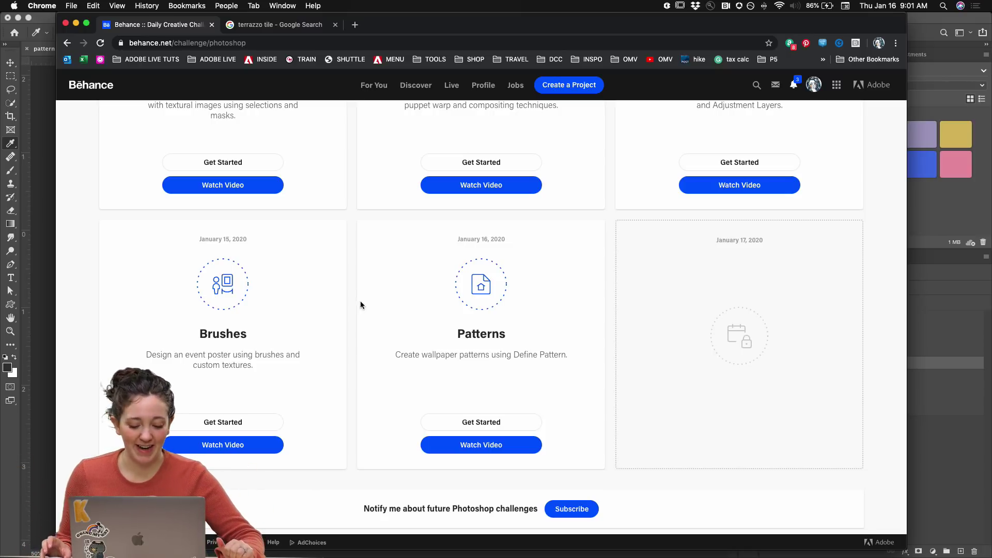
scroll(359, 299, down, 5)
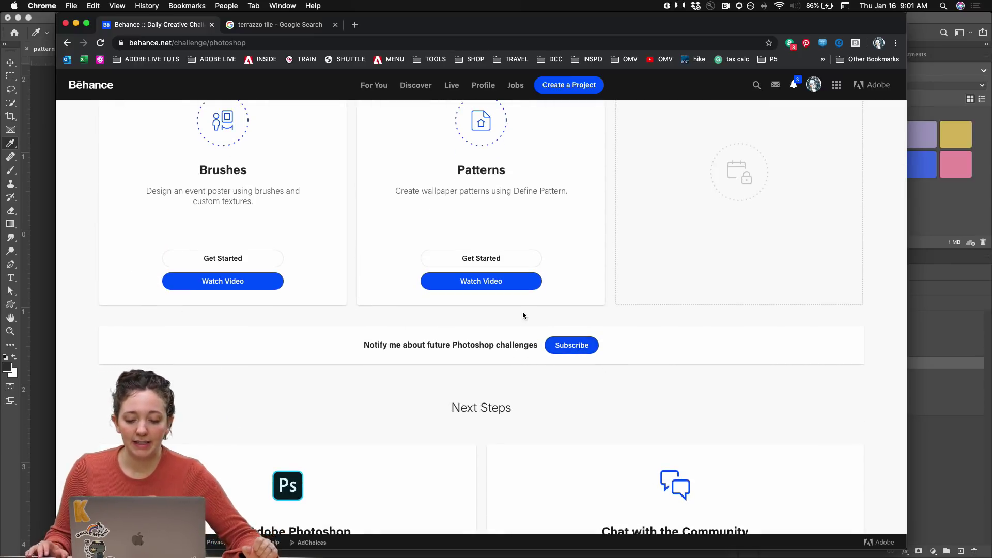
scroll(523, 312, up, 15)
scroll(523, 315, up, 2)
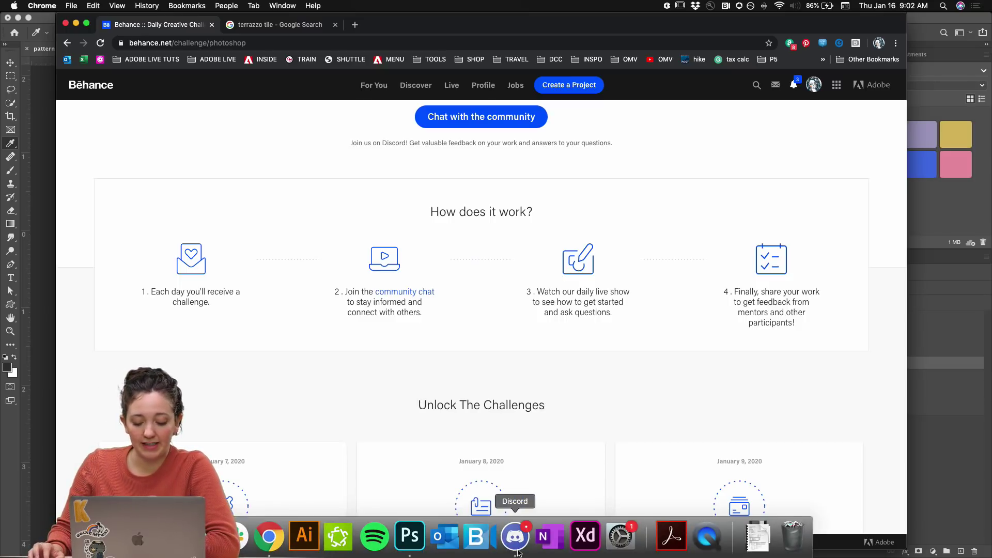
Switch to Discord and review the members' challenge submissions in the current-challenge channel.
click(518, 551)
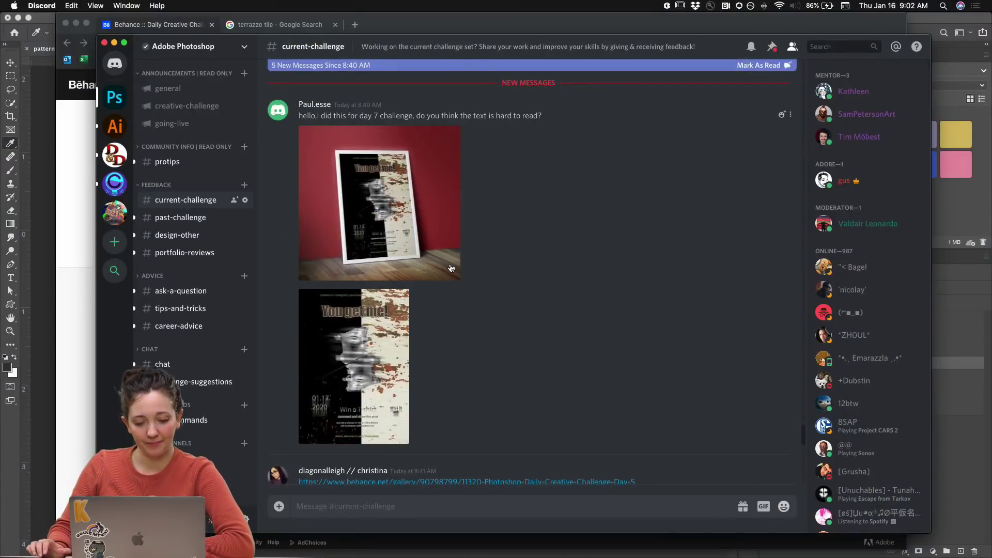
scroll(451, 268, up, 1)
scroll(434, 256, down, 5)
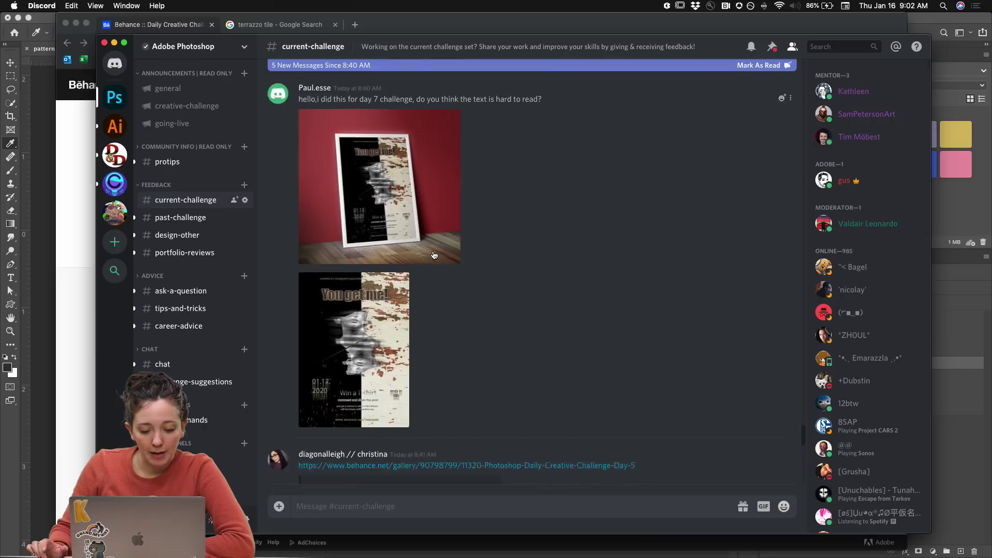
scroll(434, 254, down, 9)
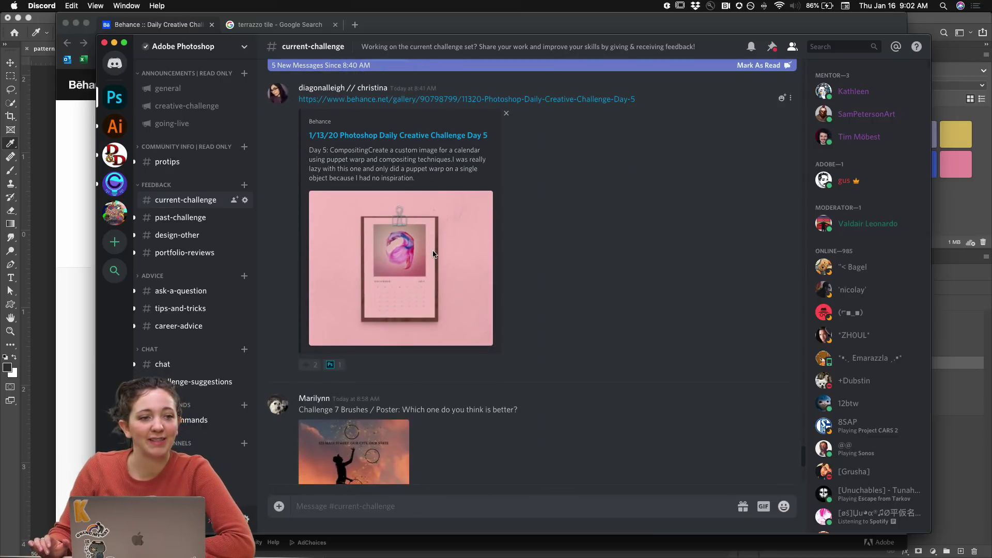
scroll(465, 232, up, 1)
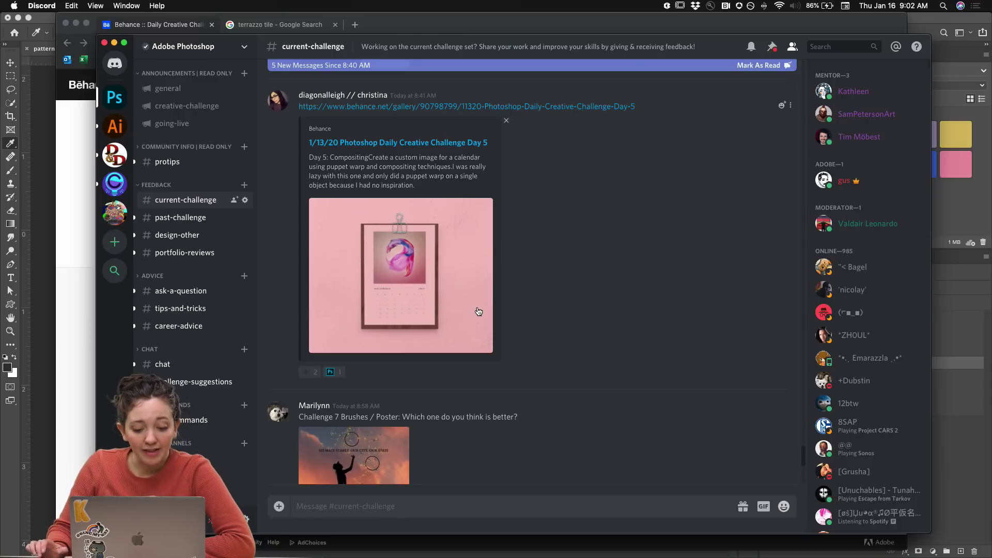
scroll(481, 305, down, 5)
scroll(478, 311, down, 5)
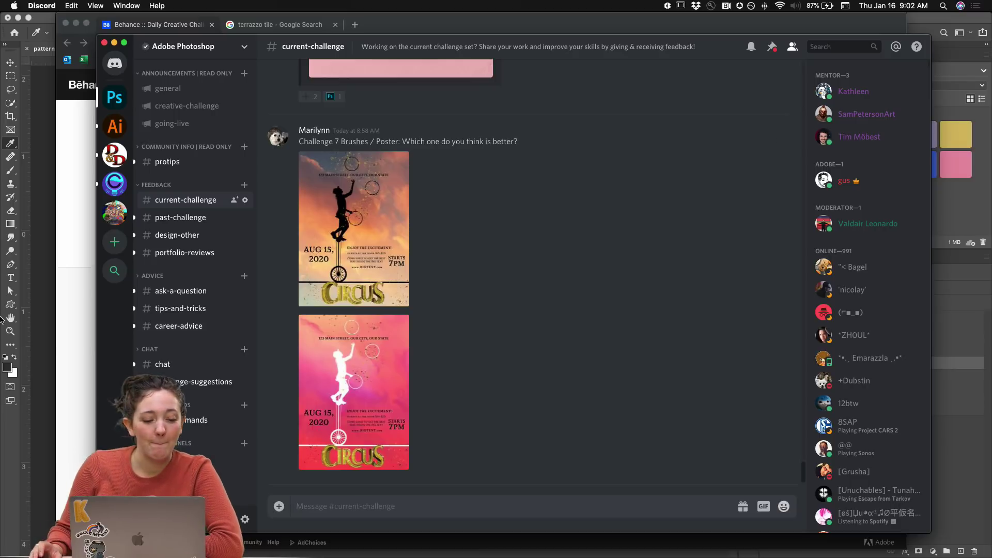
Return to the Behance challenge page in Chrome and look over the challenge cards as far as Patterns.
click(168, 29)
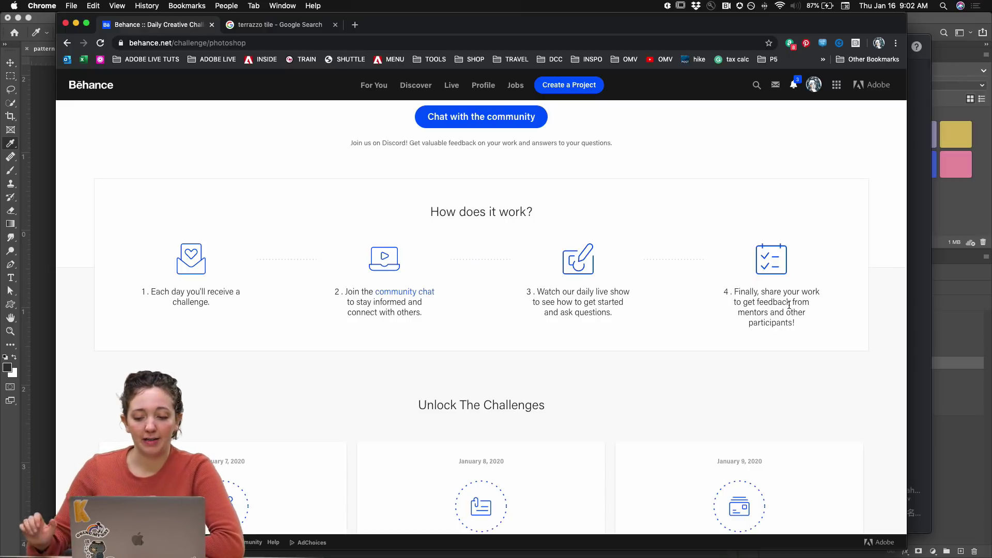
scroll(671, 343, down, 10)
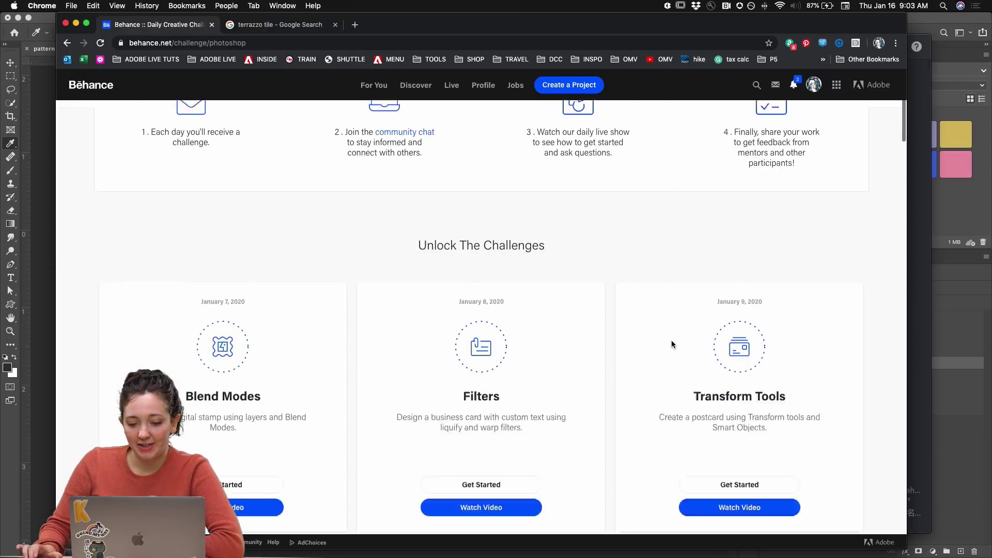
scroll(671, 340, down, 2)
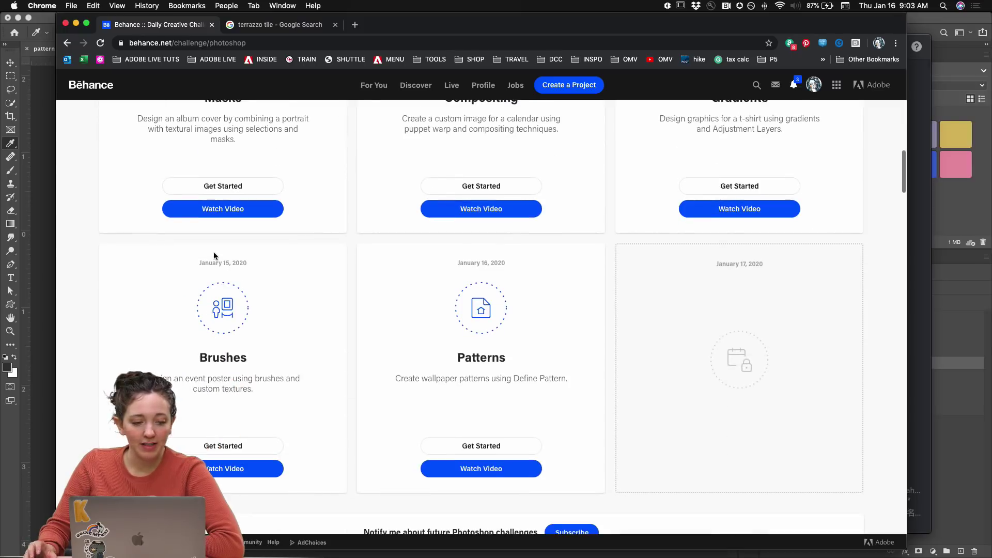
Switch to Photoshop and examine the terrazzo tile in pattern.psd at 100%, along with the finalroom.jpg mockup.
click(43, 190)
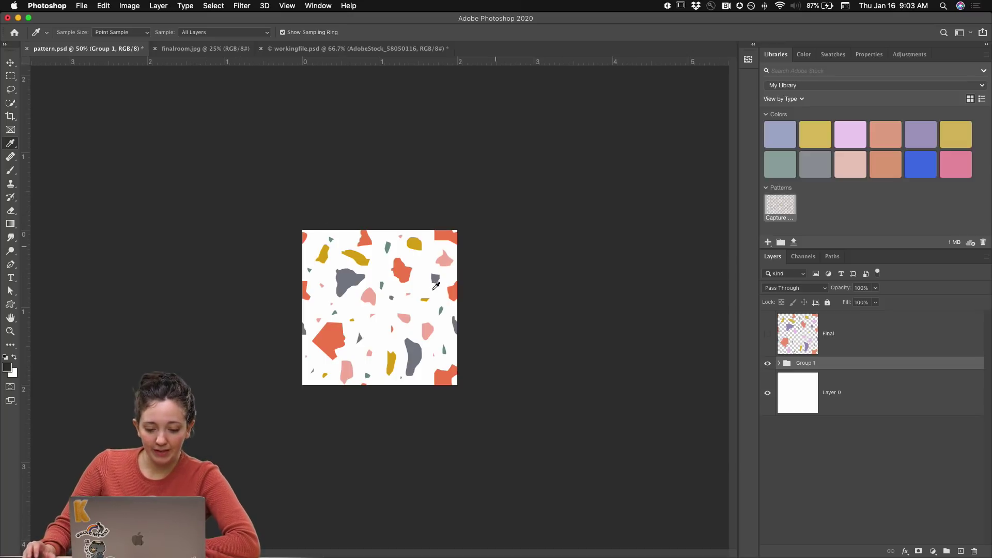
key(super+plus)
key(super+plus)
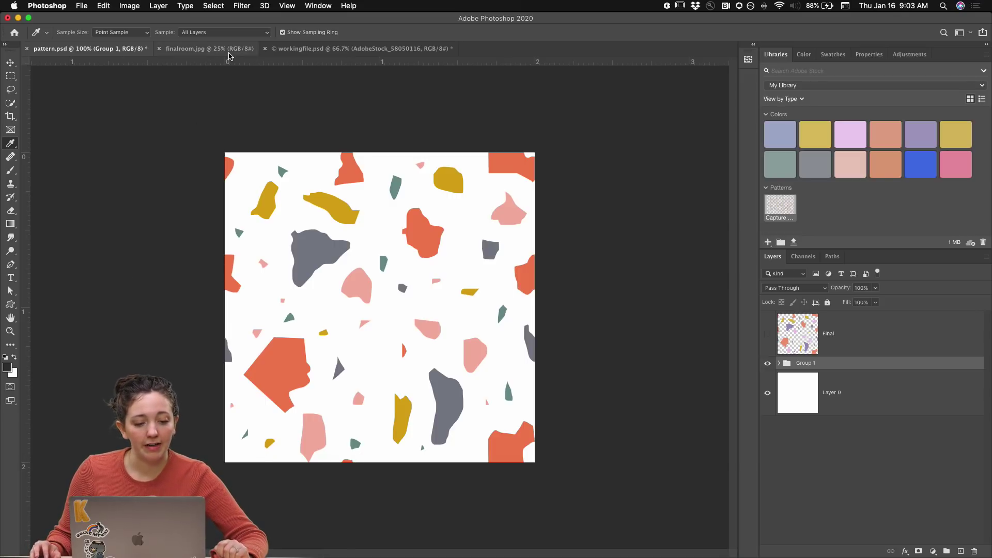
click(218, 51)
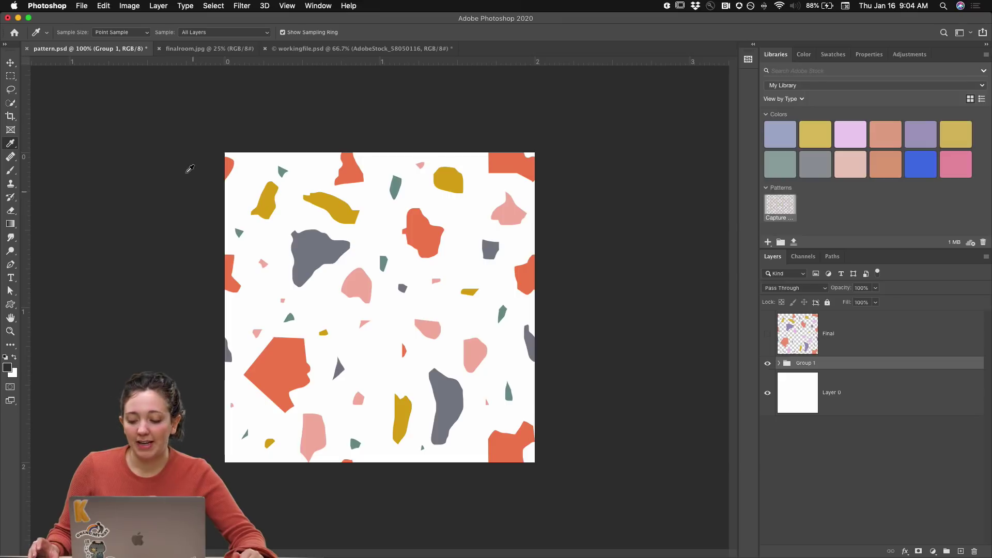
Create a 600 x 600 pixel RGB document at 300 pixels/inch with a white background, and add an empty layer.
click(82, 6)
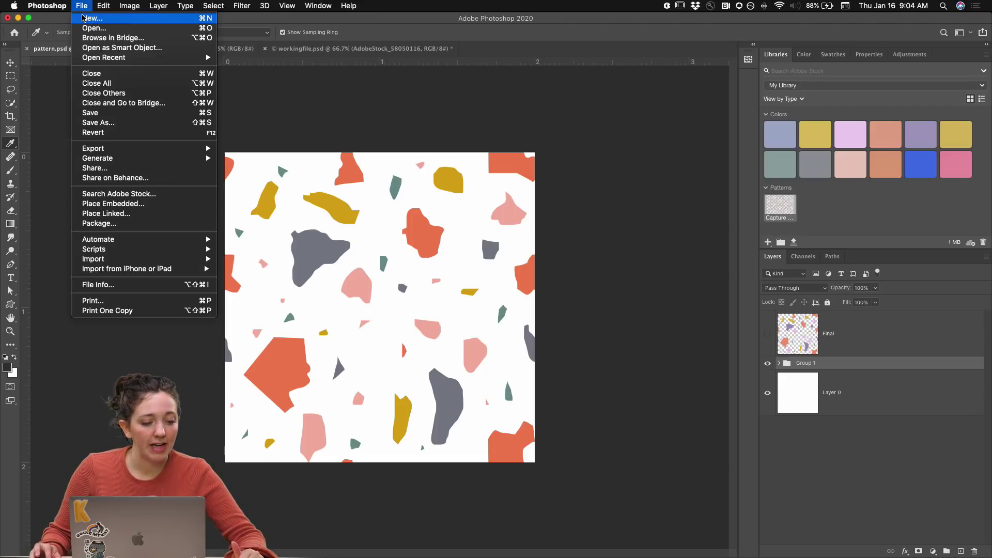
click(83, 19)
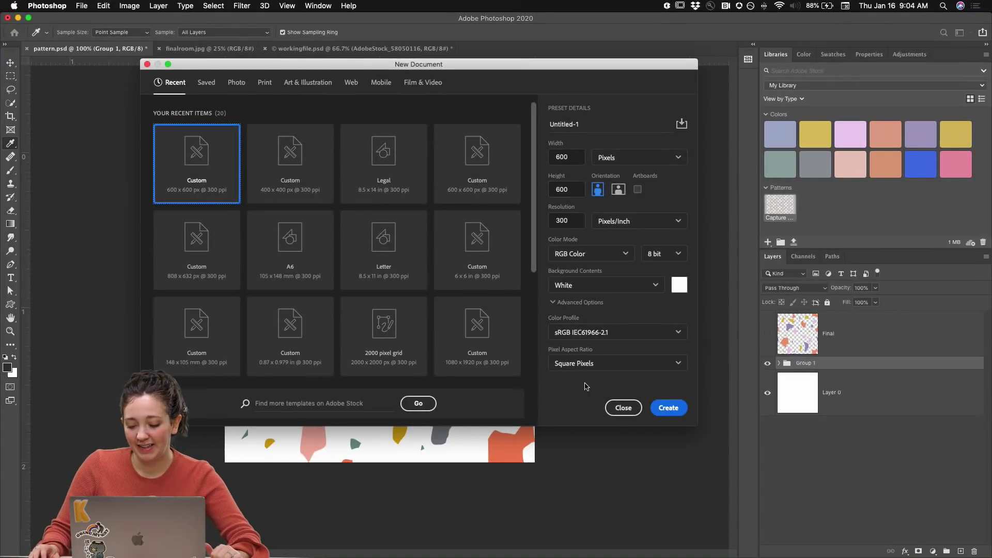
click(667, 408)
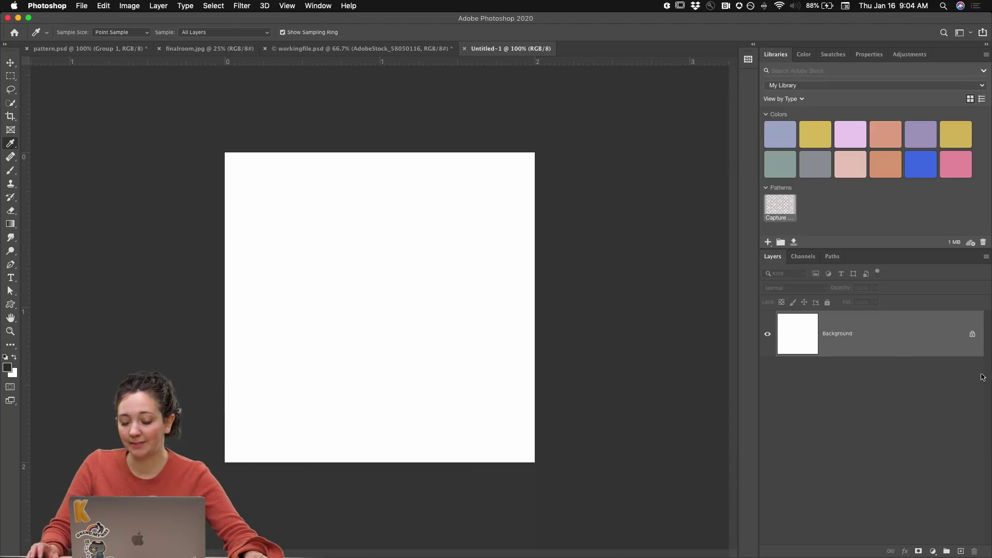
click(960, 552)
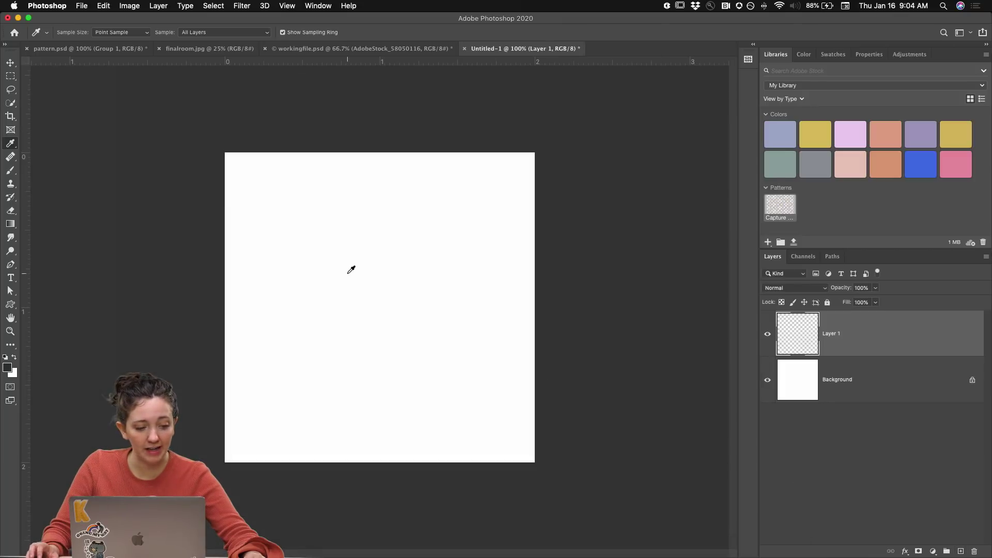
Outline a small irregular terrazzo chip about 0.35 in wide in the canvas's upper right with the Polygonal Lasso, including a freehand stretch.
key(l)
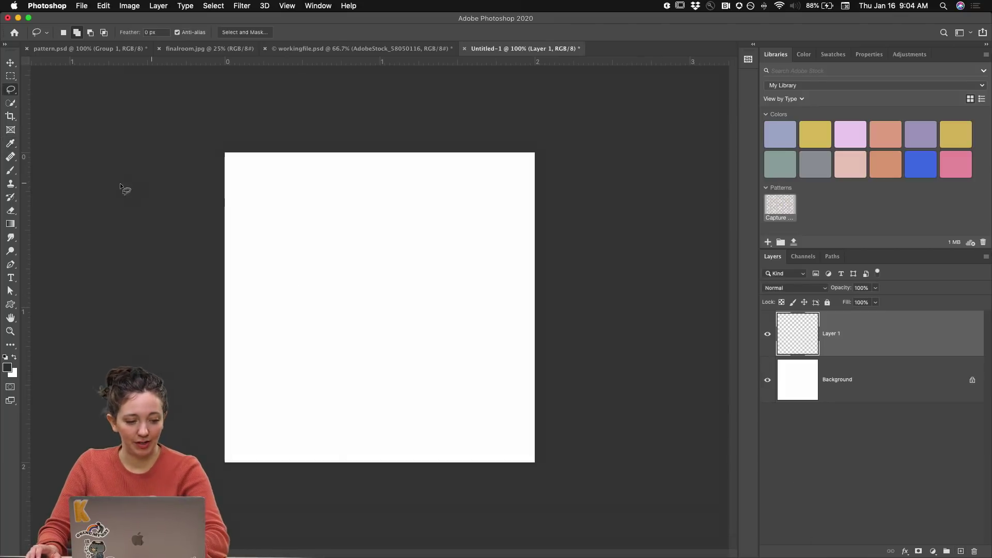
click(10, 93)
click(52, 97)
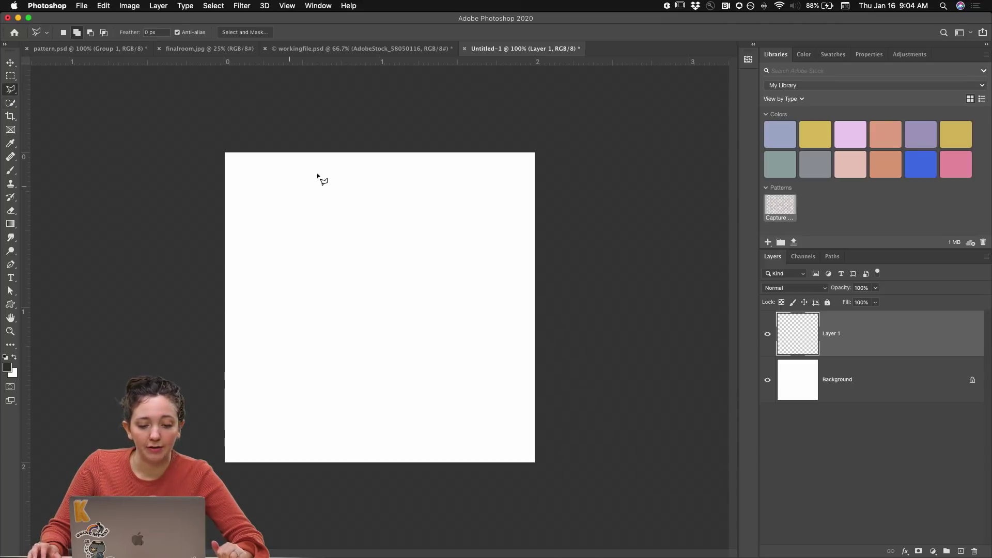
click(468, 230)
click(454, 217)
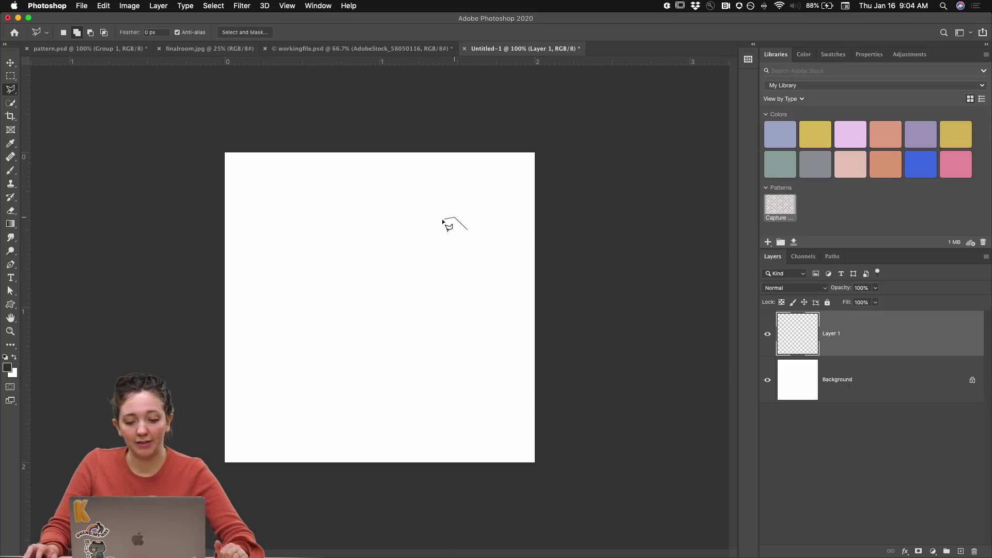
click(467, 260)
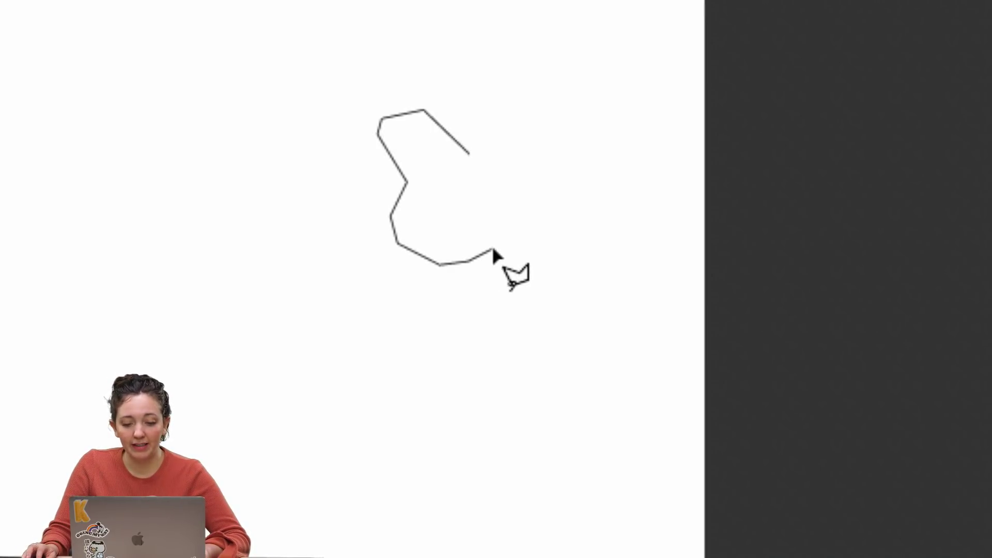
click(499, 257)
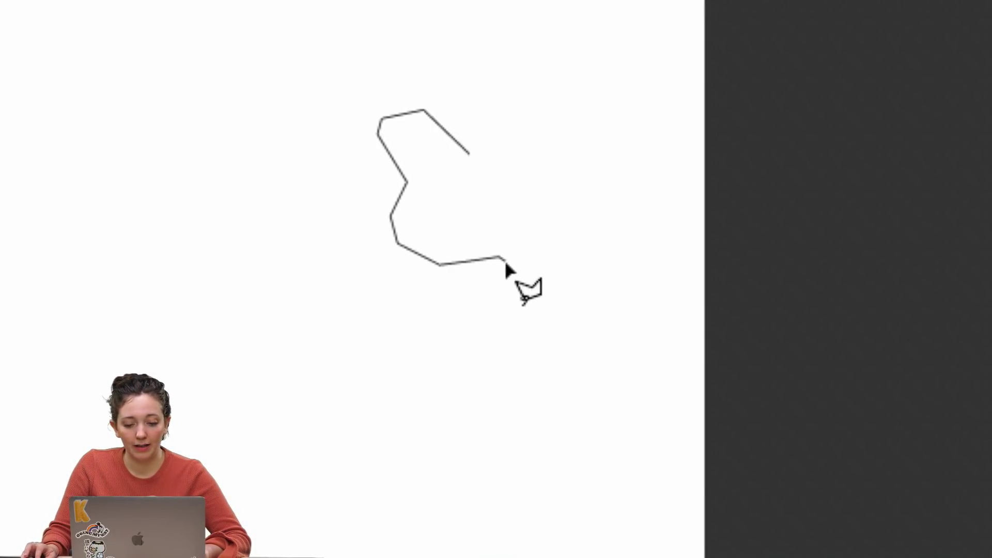
click(530, 267)
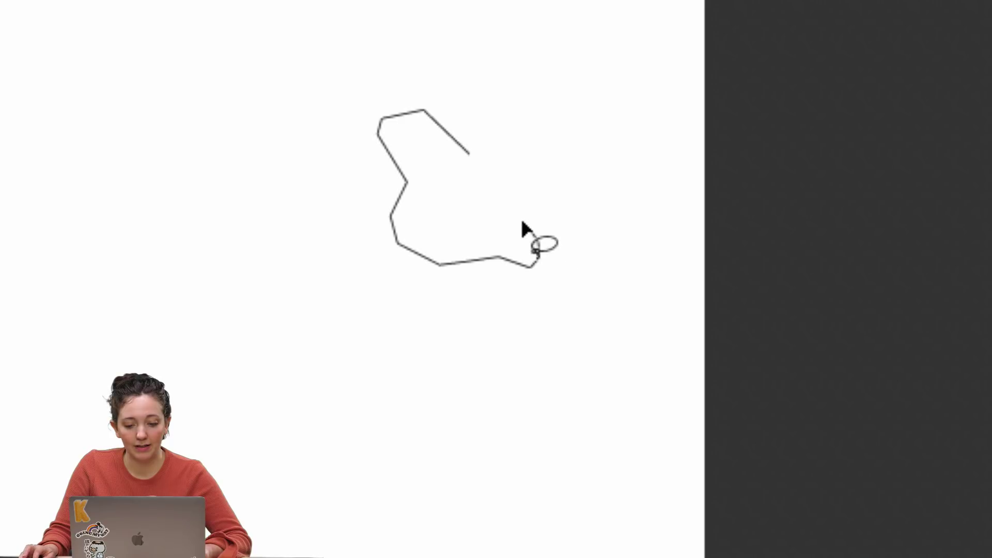
mouse_move(536, 252)
mouse_down()
mouse_move(564, 200)
mouse_move(558, 166)
mouse_move(518, 138)
mouse_move(495, 139)
mouse_move(492, 165)
mouse_move(476, 161)
mouse_up()
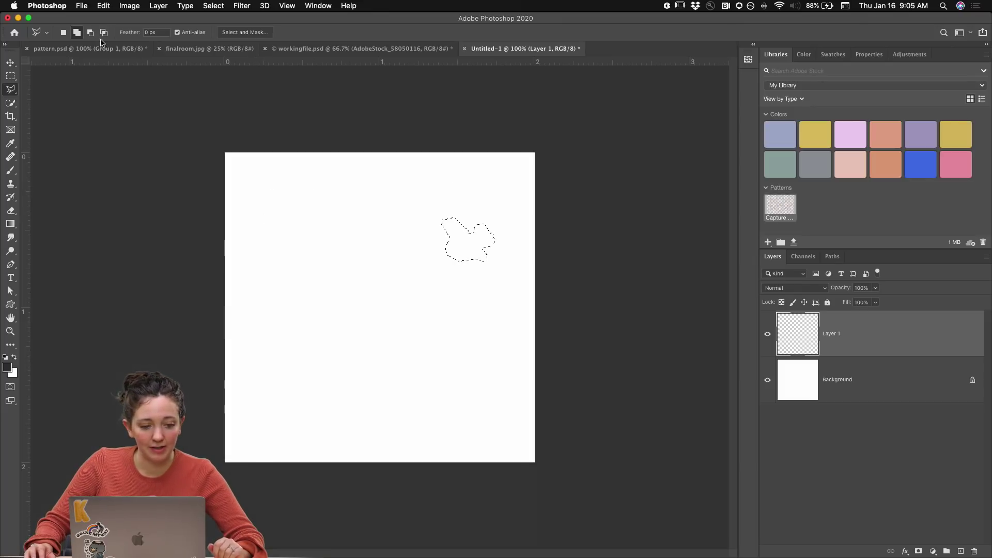
Add a tall irregular chip, about 0.5 in wide and 1.1 in high, to the selection along the canvas's left side.
click(267, 210)
click(268, 329)
click(294, 348)
click(332, 347)
click(343, 330)
click(339, 304)
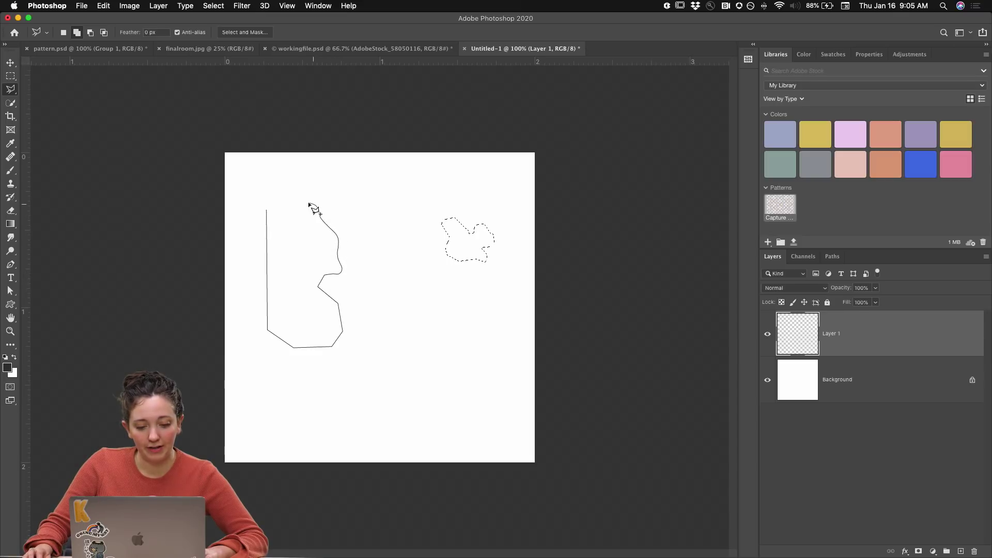
click(272, 175)
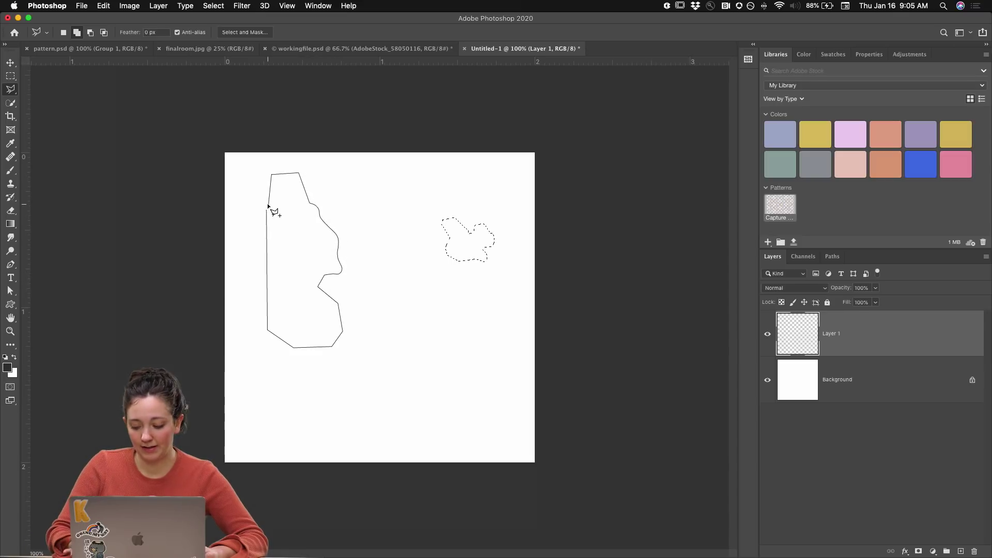
click(268, 208)
Add a curved, hook-shaped chip about 0.75 in wide to the selection in the canvas's lower right area.
click(366, 428)
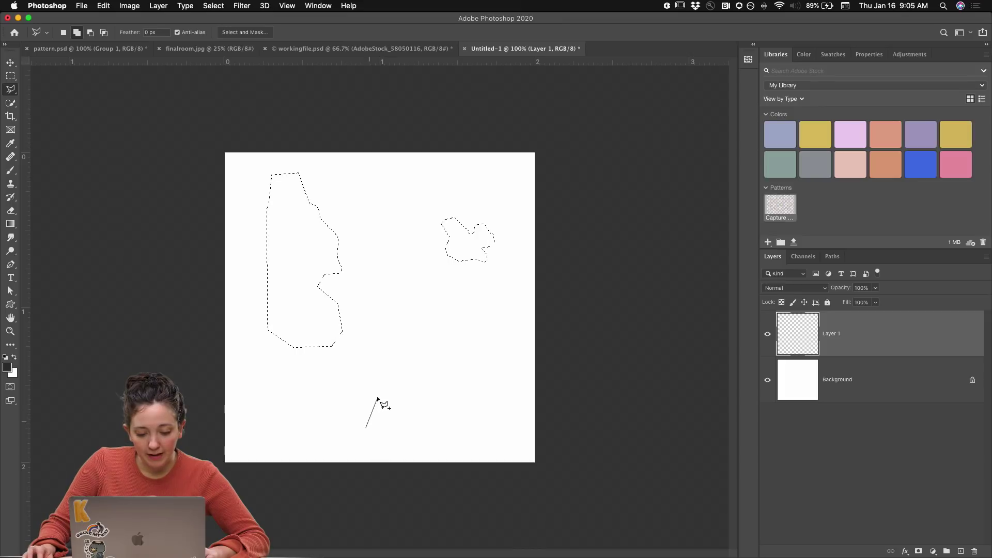
click(413, 401)
click(427, 376)
click(409, 345)
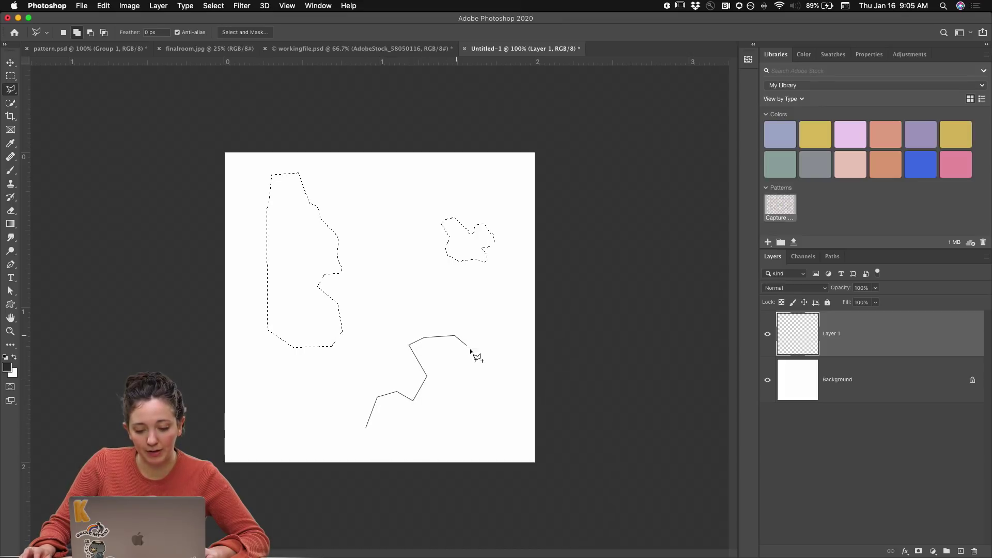
click(483, 384)
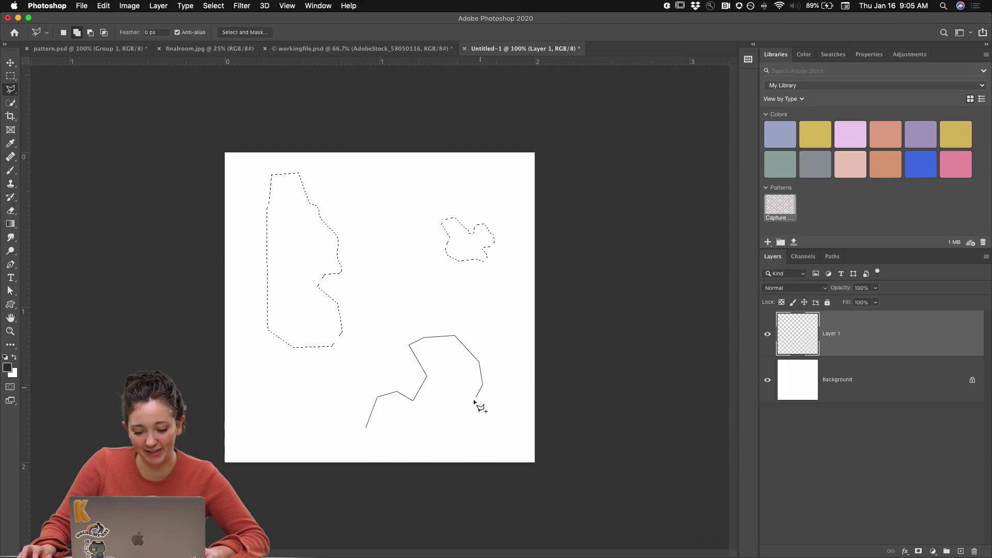
click(452, 430)
click(423, 440)
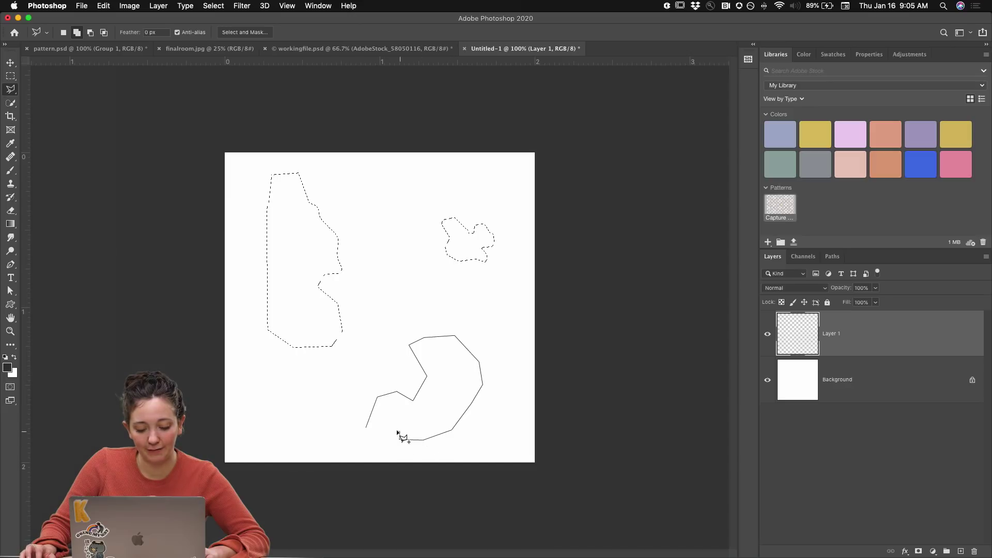
click(368, 430)
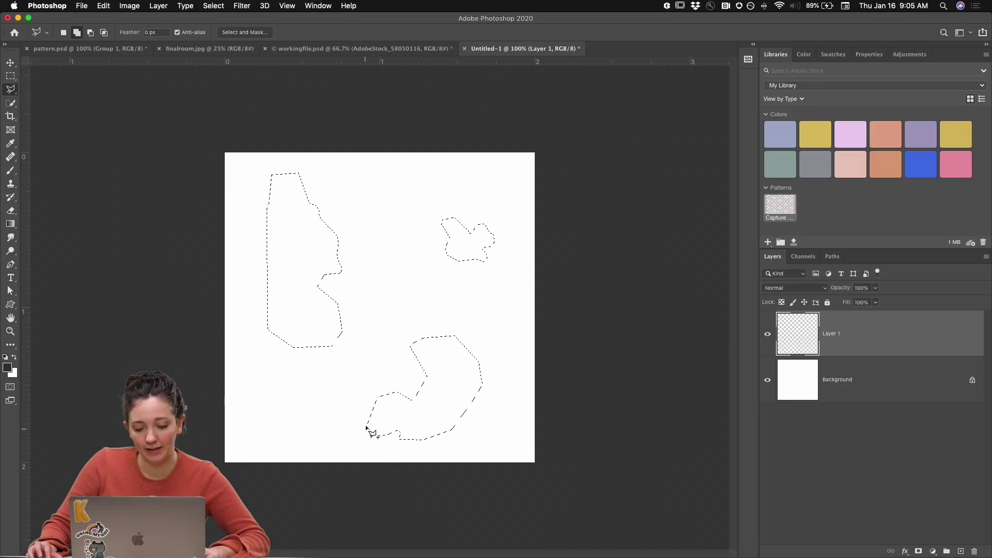
Fill the three selected chips with the yellow library colour #DFB947 on Layer 1, and deselect.
click(816, 136)
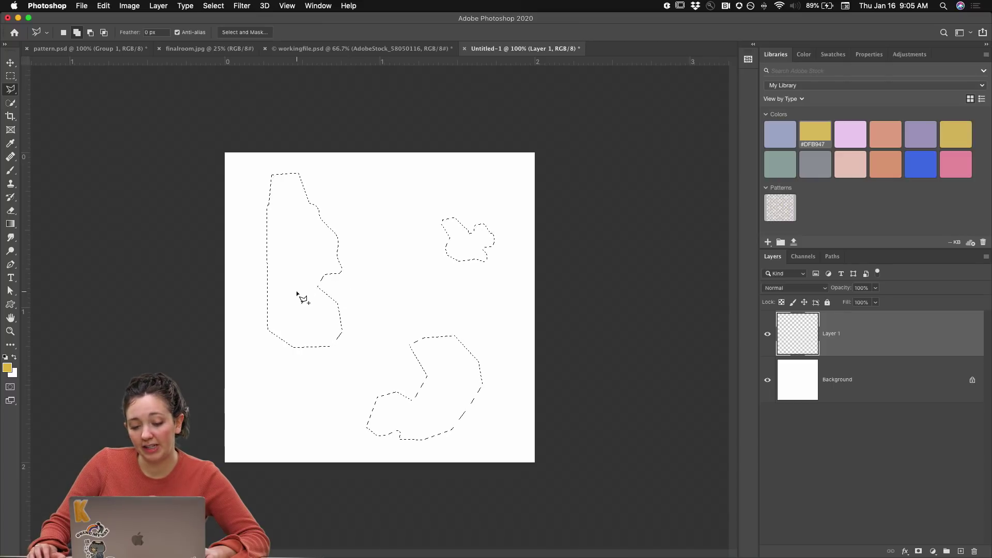
key(alt+BackSpace)
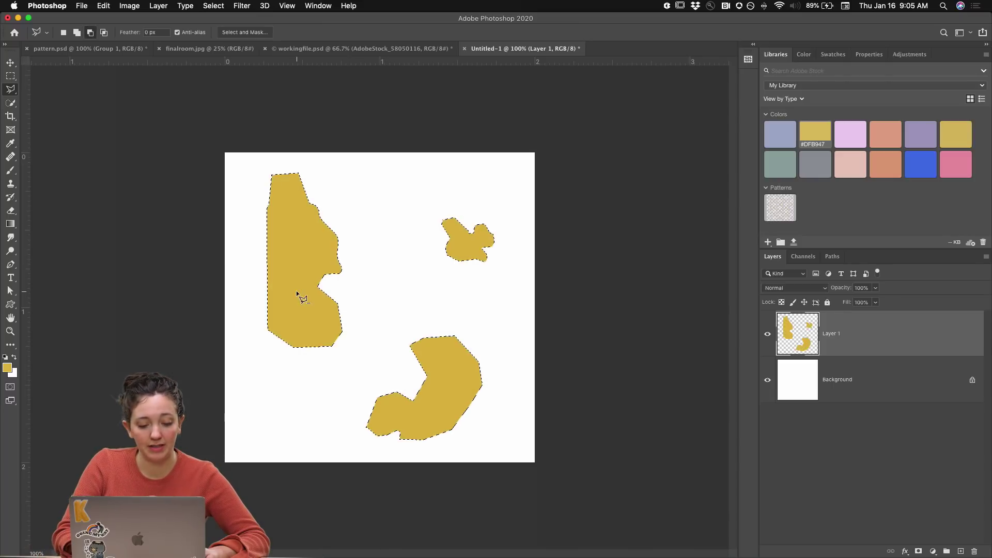
key(shift)
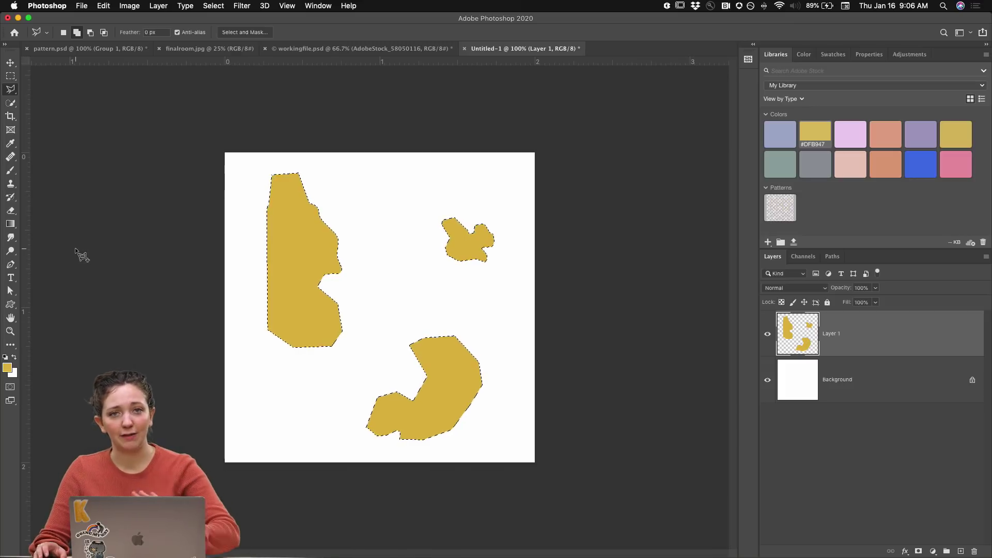
key(super+d)
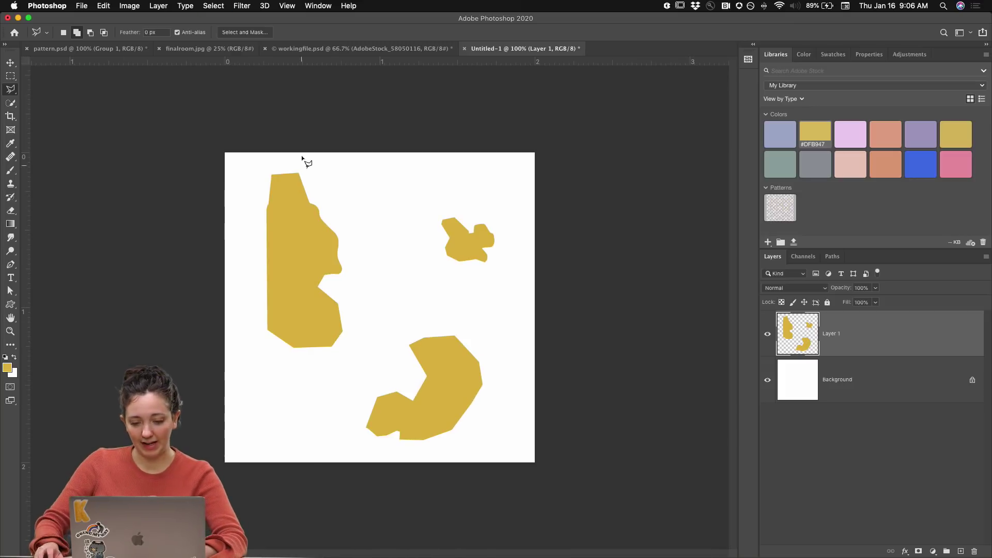
On a new layer, outline a chip about 0.2 in wide beside the tall yellow chip's upper part, plus a tiny one below that yellow chip.
click(960, 551)
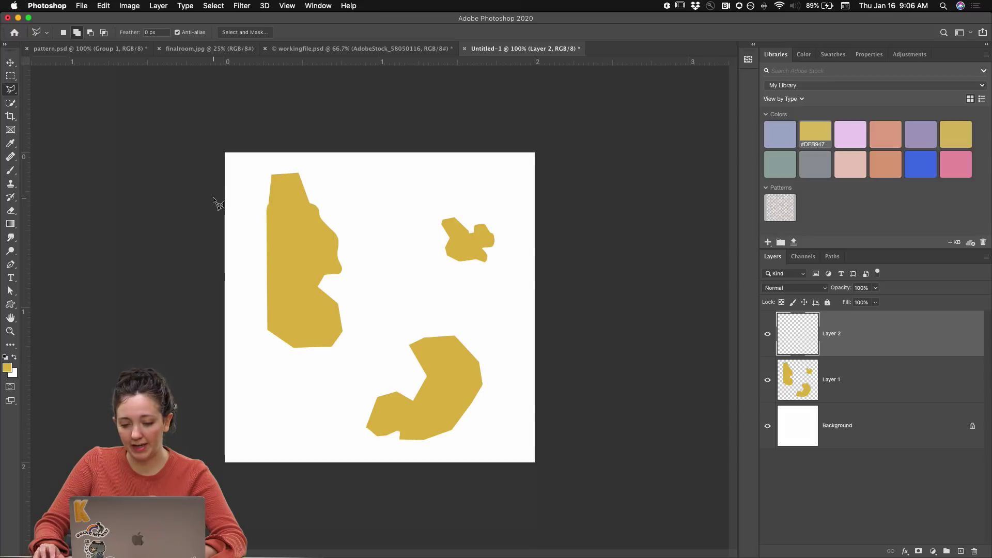
click(357, 187)
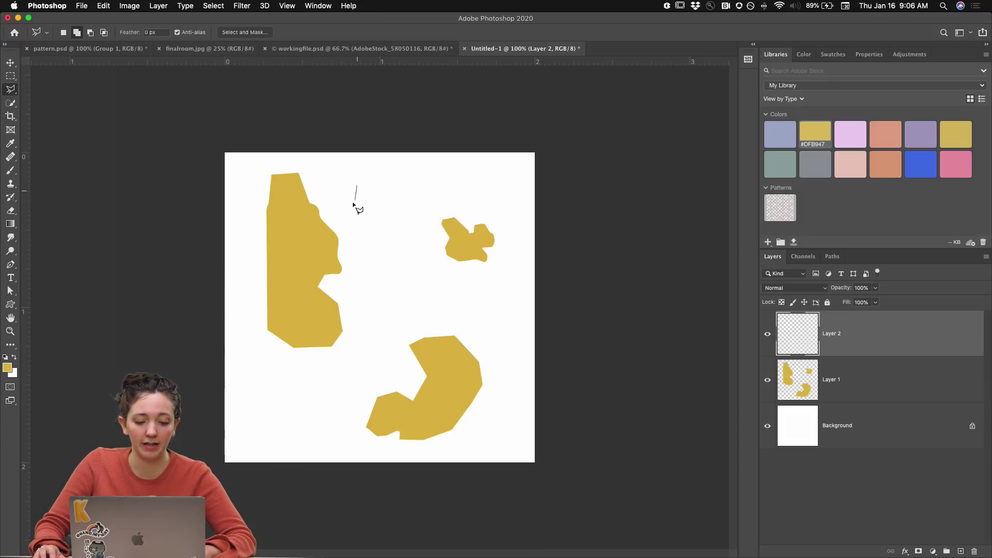
click(366, 219)
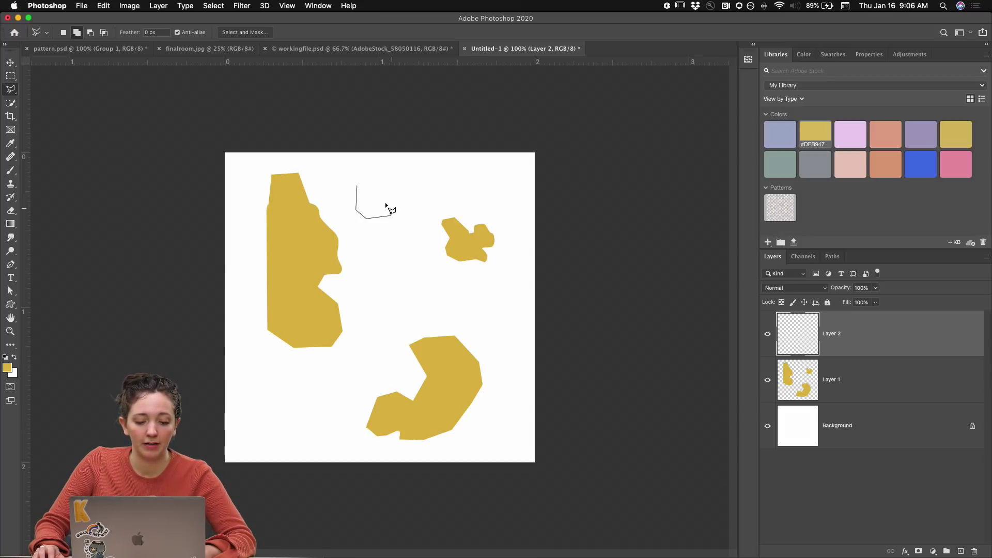
click(362, 187)
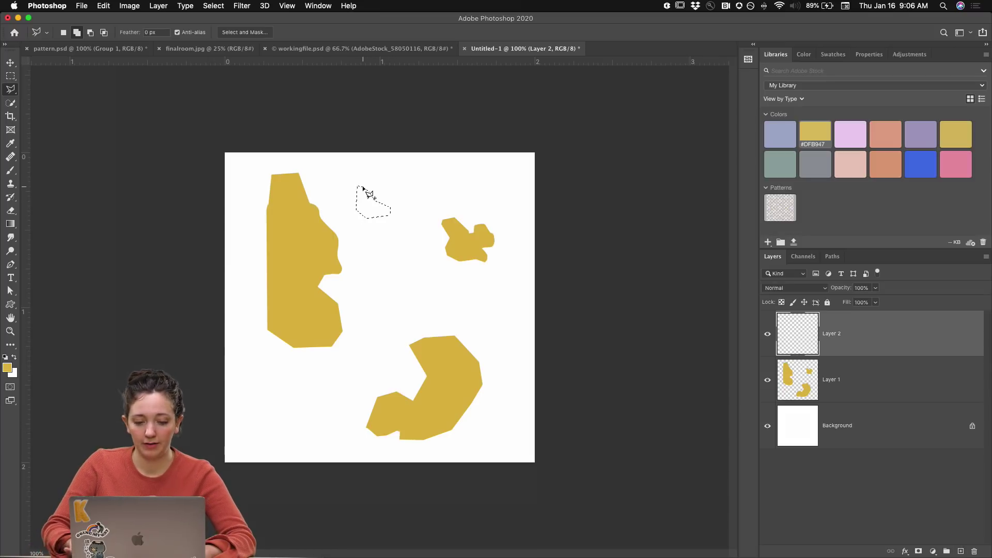
double_click(279, 391)
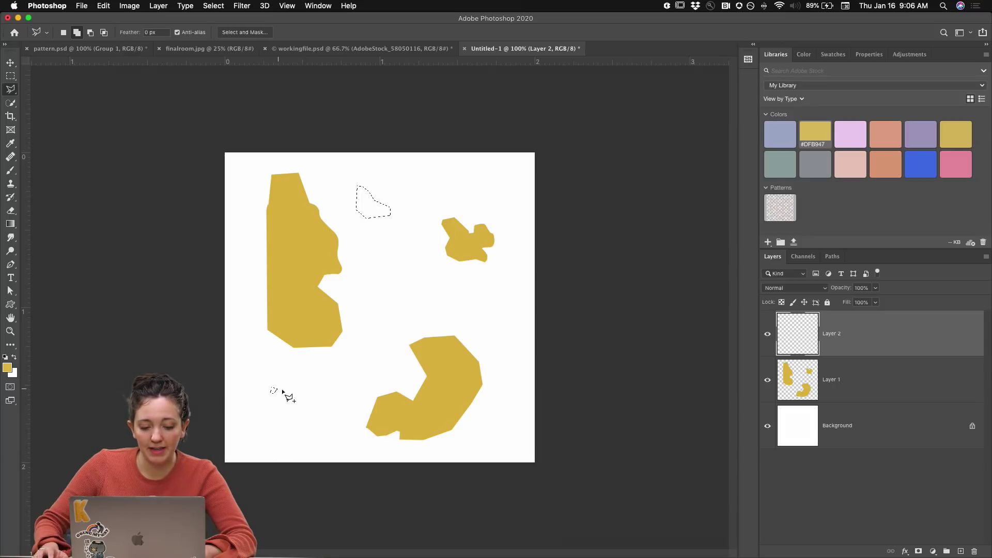
Add a narrow chip about 0.25 in high near the canvas's lower right corner and one about 0.2 in high near its centre.
click(499, 404)
click(493, 439)
click(507, 437)
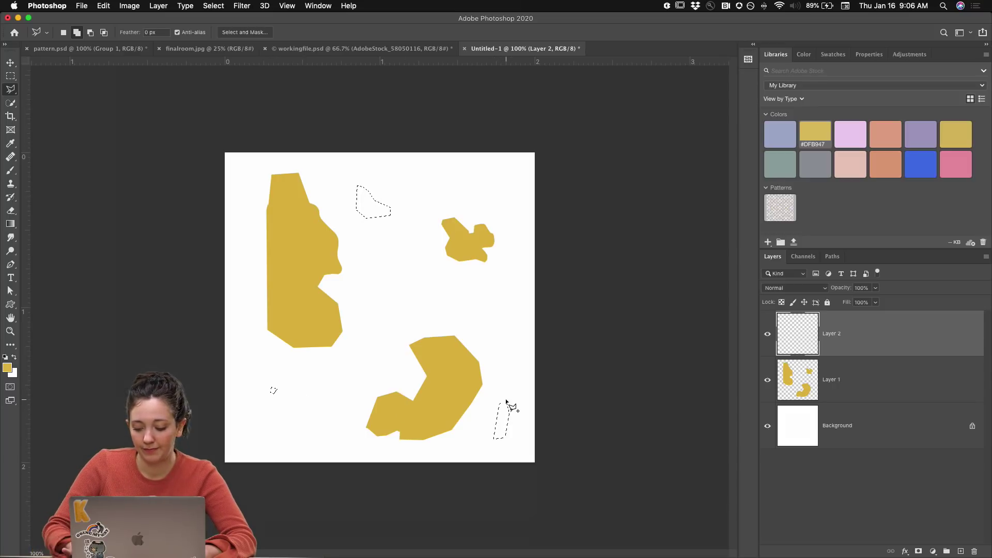
click(506, 401)
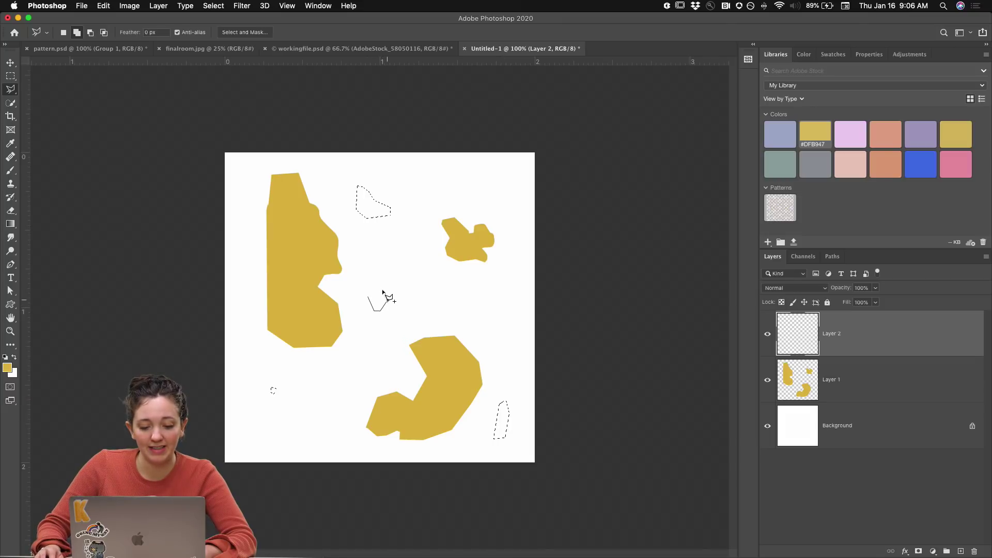
click(366, 283)
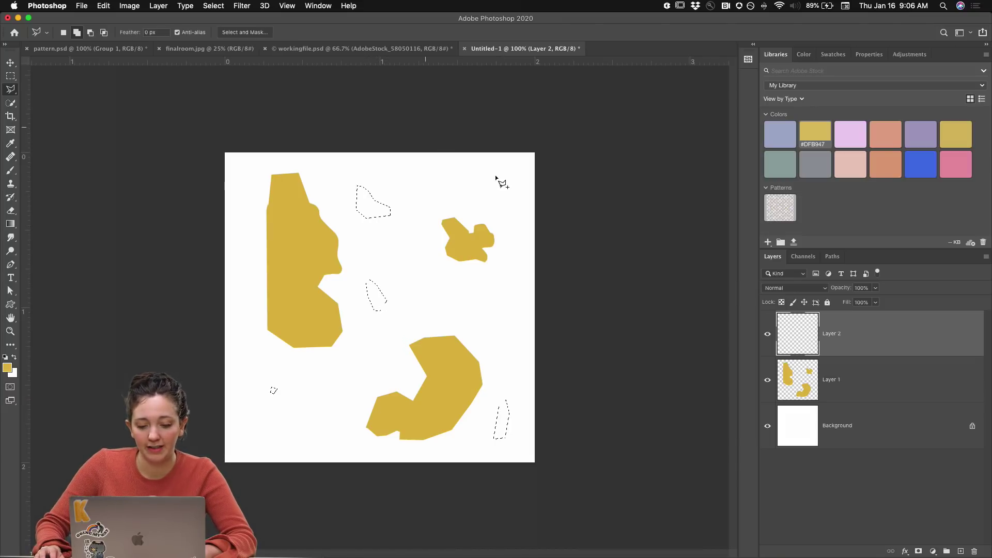
Add a chip about 0.3 in wide in the canvas's upper right corner and a thin one about 0.35 in high along its left edge.
click(507, 181)
click(517, 198)
click(509, 209)
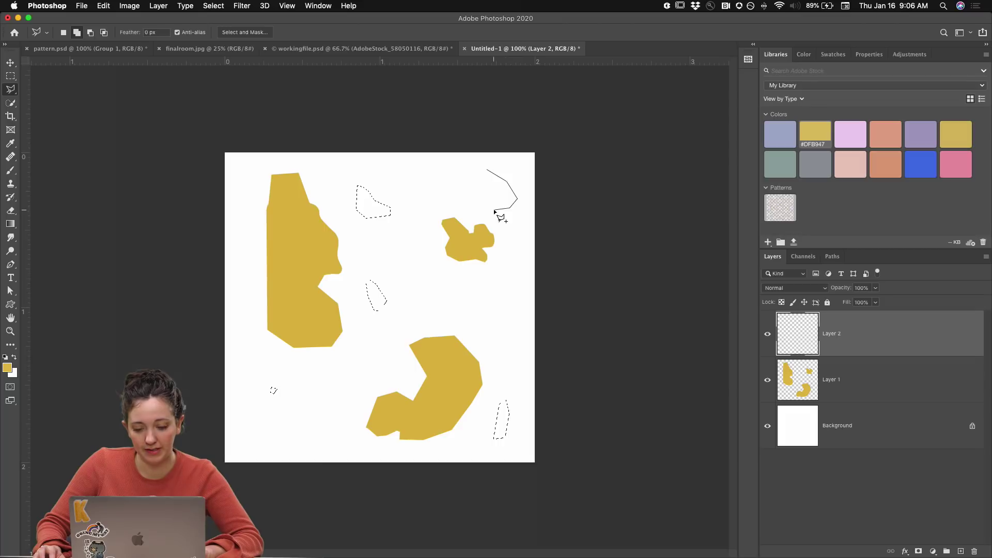
click(486, 171)
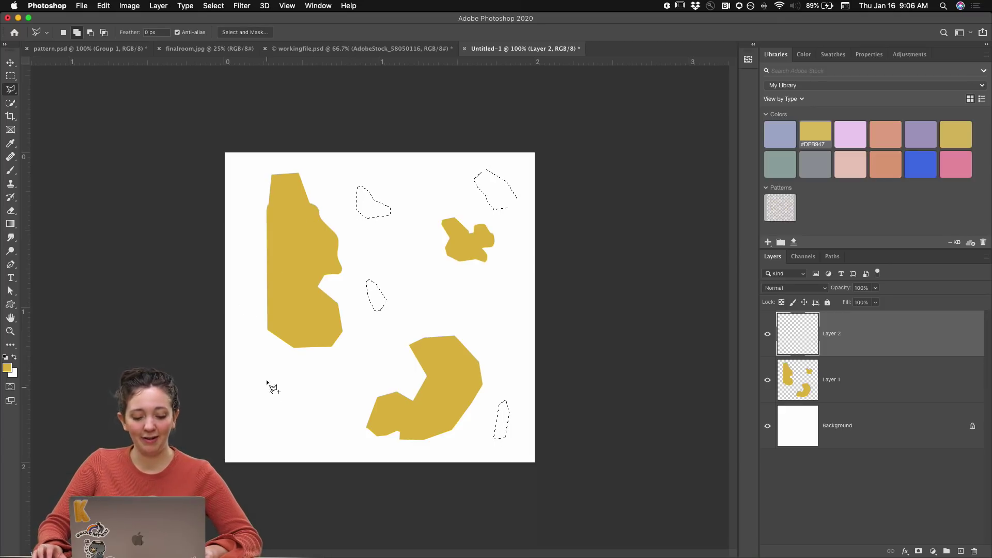
click(237, 256)
click(249, 313)
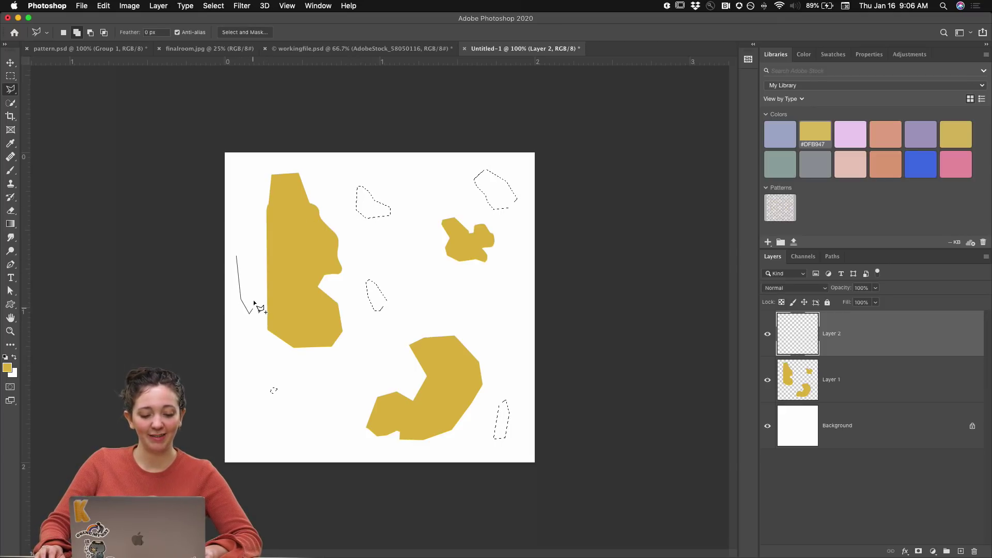
double_click(254, 272)
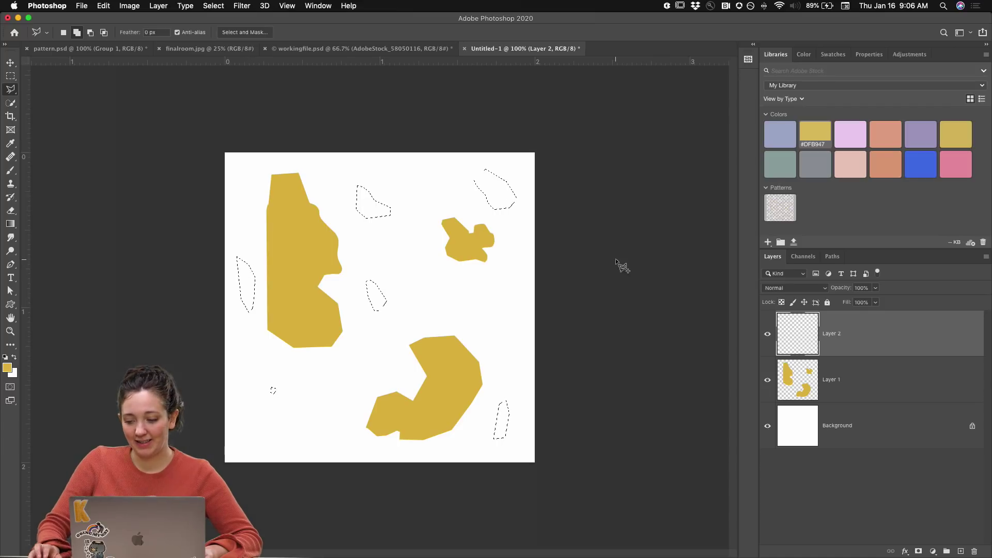
Paint all the selected small chips with the textured brush in library pink #F1C6F0, deselect, and check the brush texture up close.
click(852, 132)
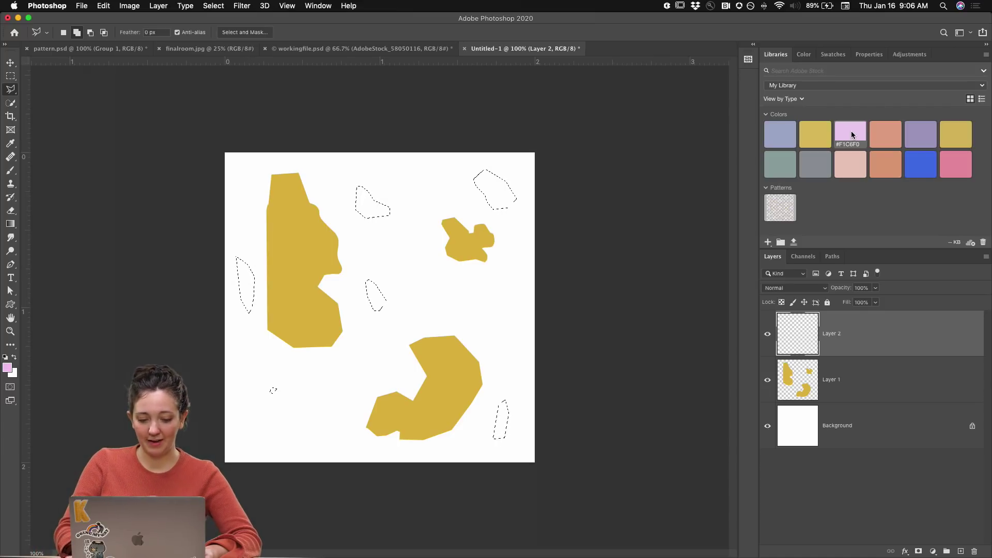
key(b)
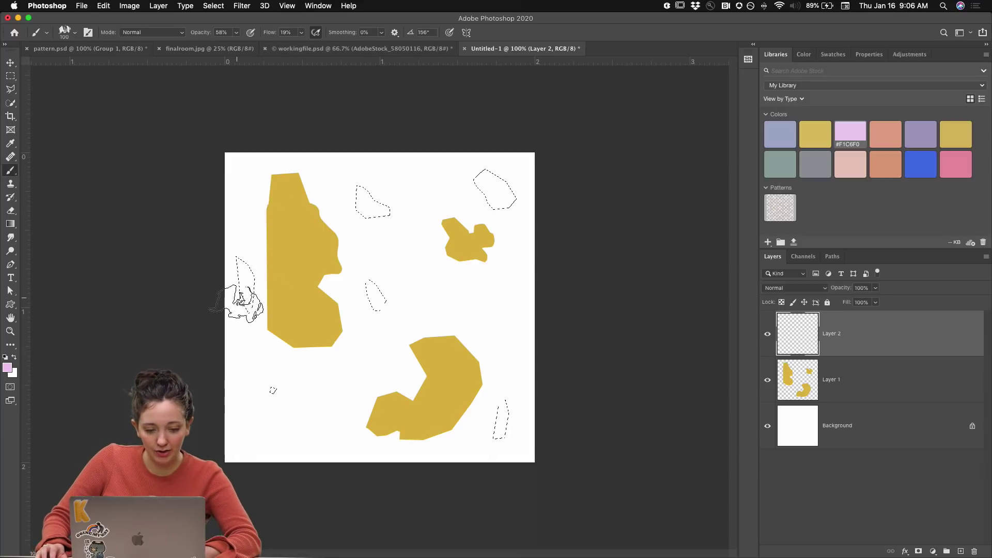
drag(241, 299, 248, 288)
mouse_move(394, 206)
mouse_down()
mouse_move(381, 195)
mouse_move(406, 183)
mouse_up()
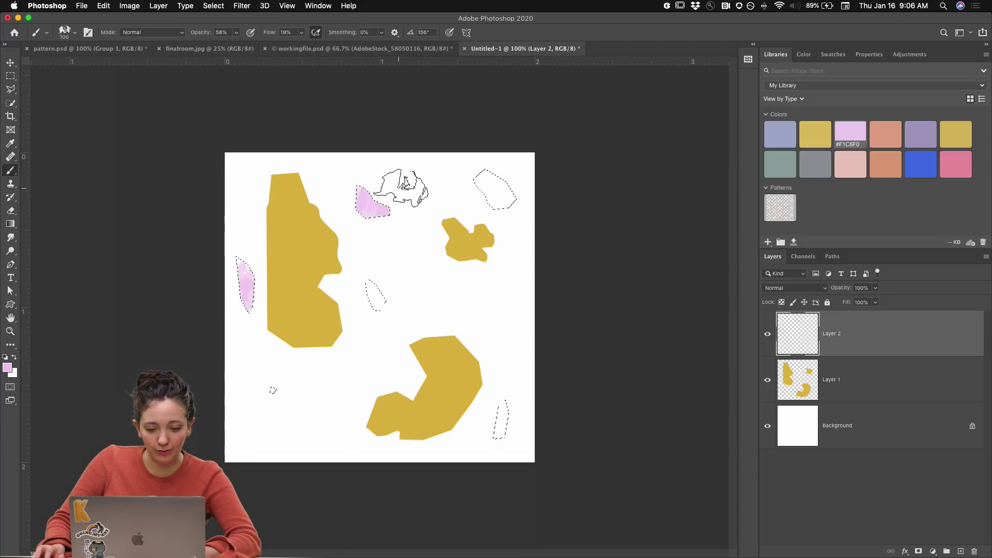
mouse_move(481, 200)
mouse_down()
mouse_move(492, 179)
mouse_move(493, 204)
mouse_move(516, 189)
mouse_move(505, 213)
mouse_up()
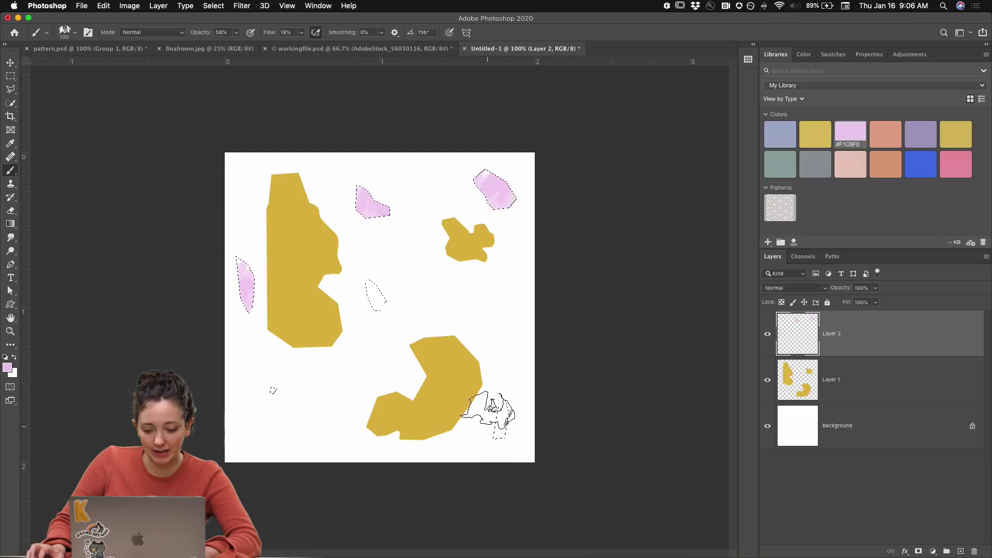
mouse_move(488, 411)
mouse_down()
mouse_move(507, 428)
mouse_move(497, 434)
mouse_move(505, 410)
mouse_up()
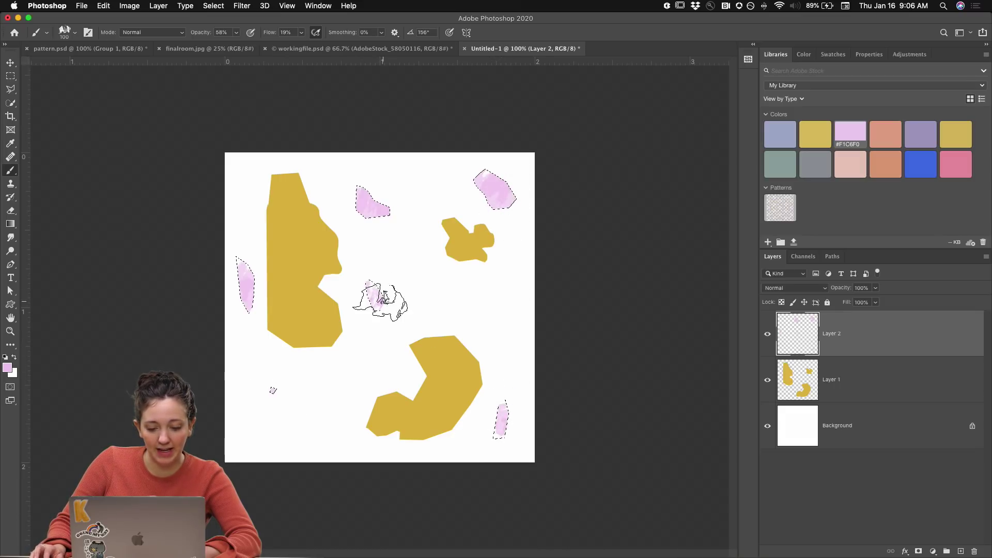
key(super+d)
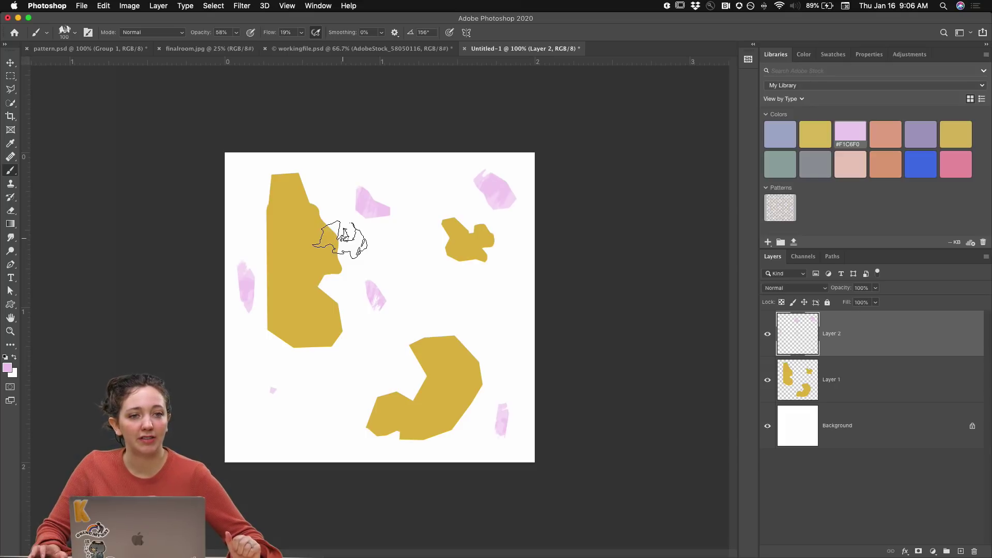
key(super+plus)
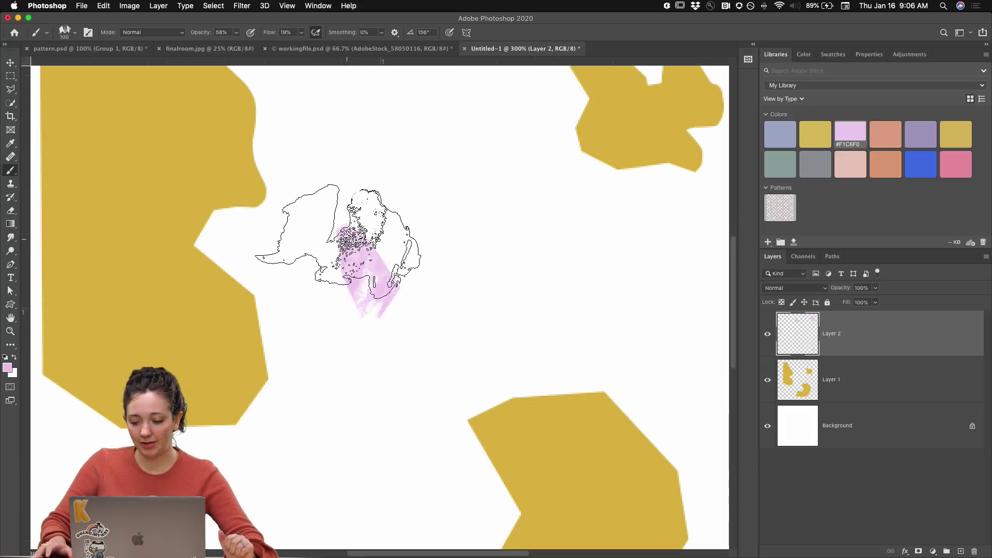
key(super+minus)
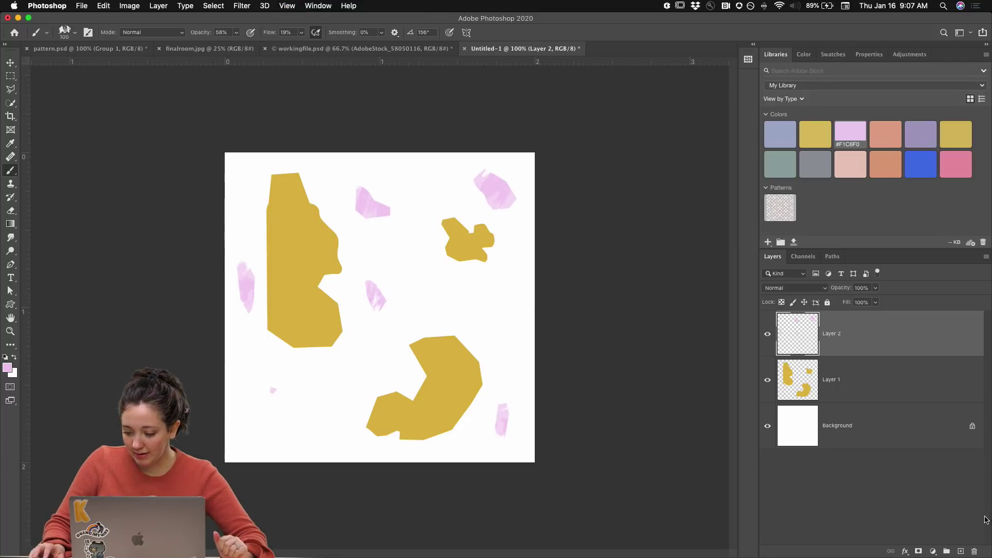
On a new layer, outline a crescent-like chip about 0.45 in wide between the two right-hand yellow chips with the Polygonal Lasso, removing stray points.
click(961, 552)
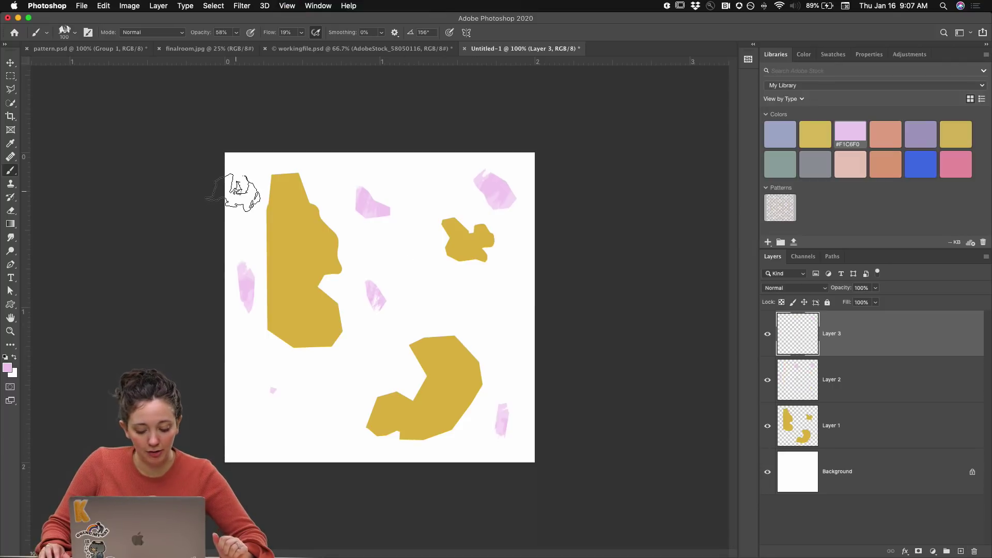
key(l)
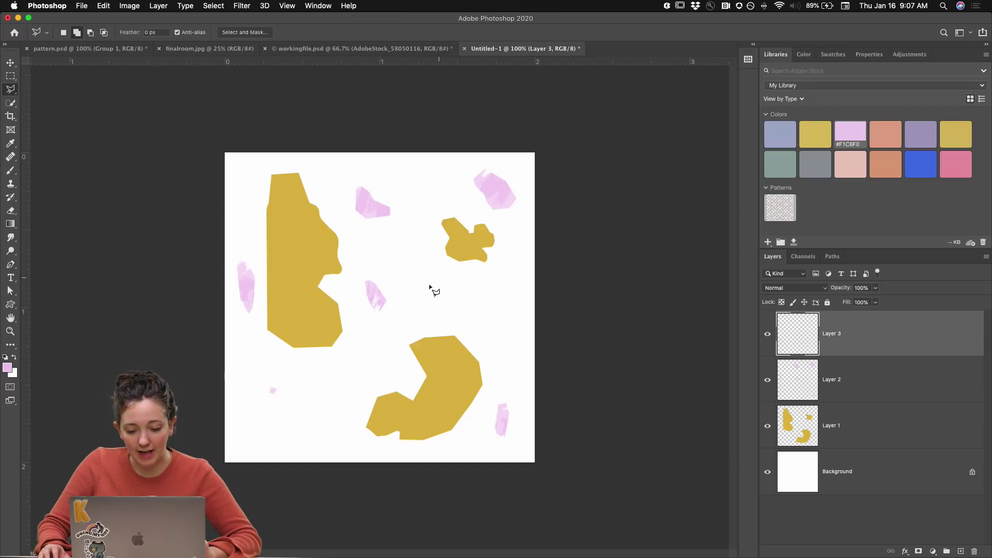
click(482, 321)
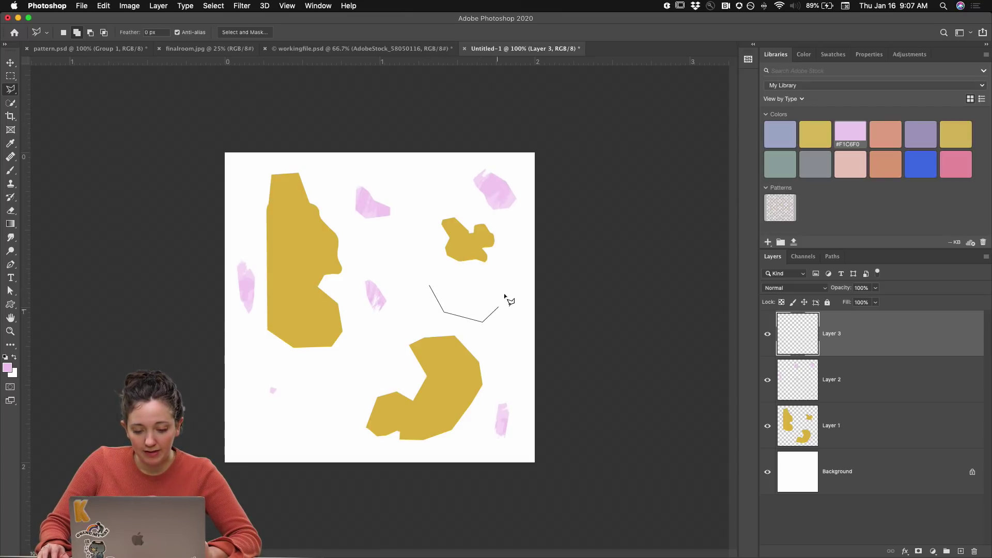
click(499, 306)
click(416, 174)
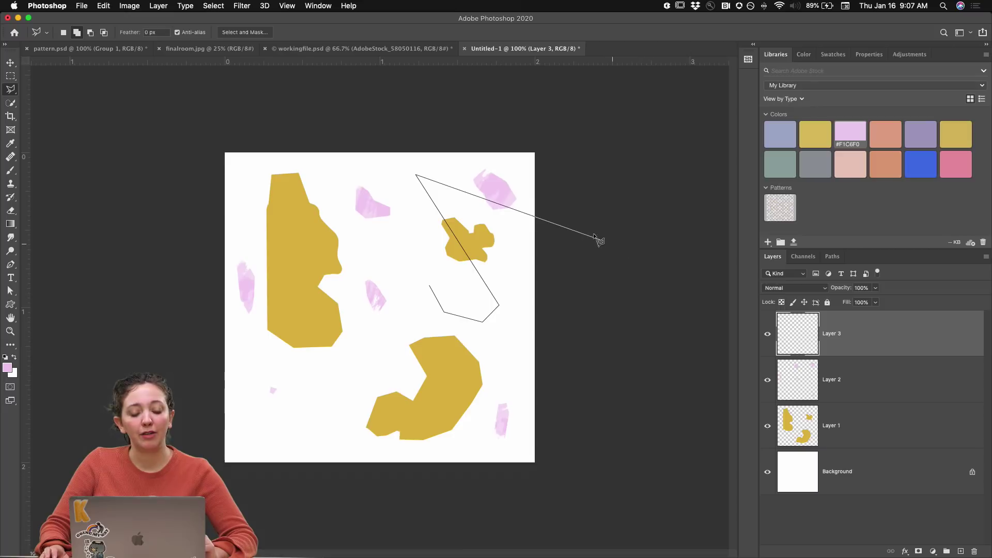
key(BackSpace)
key(BackSpace)
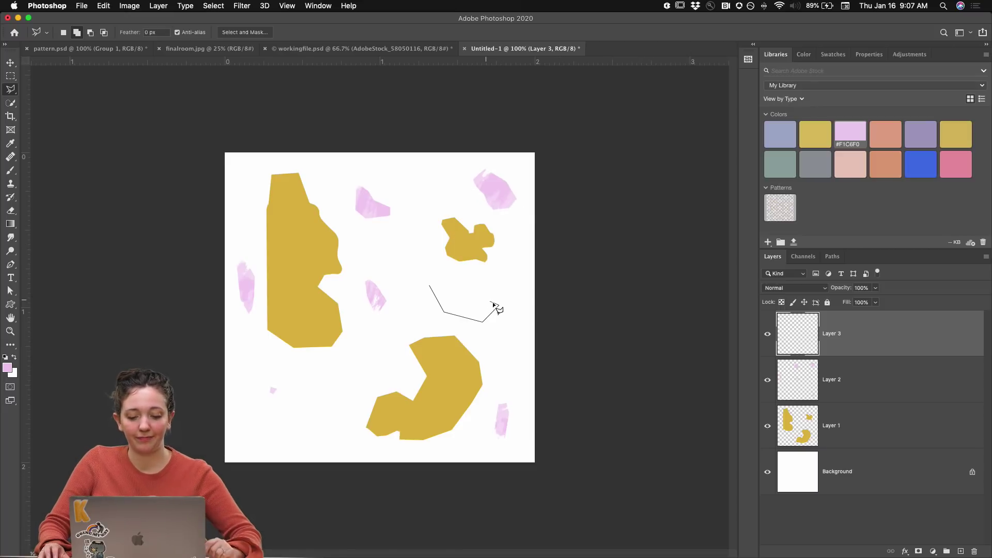
click(502, 287)
click(489, 280)
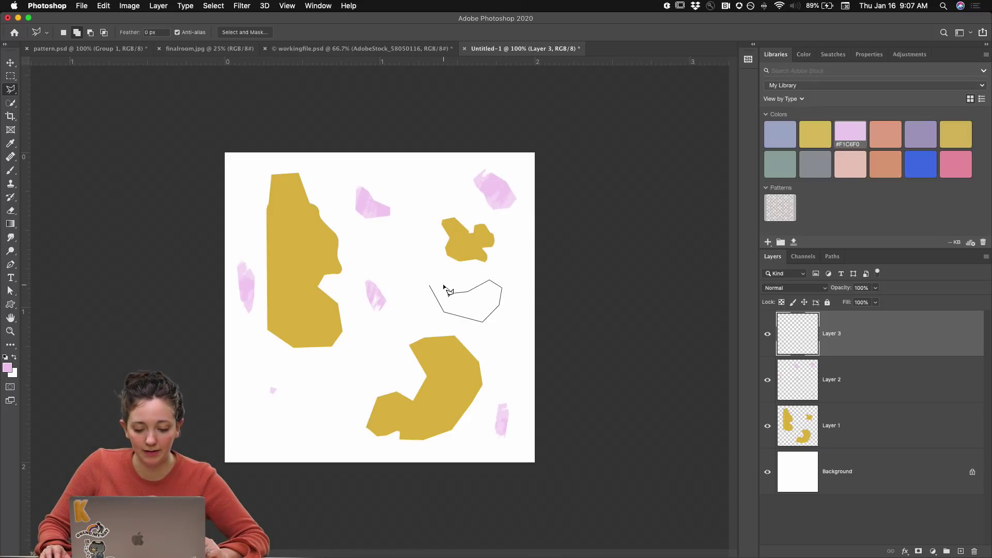
click(430, 285)
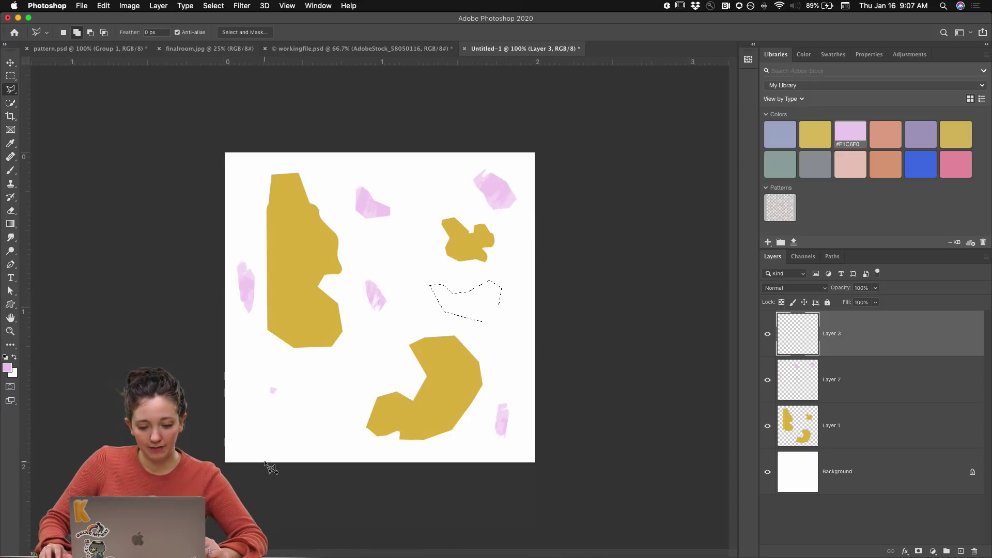
Add two five-sided chips about 0.2 in high to the selection, one left of the hook-shaped chip and one near the canvas's top edge.
click(321, 403)
click(335, 397)
double_click(329, 429)
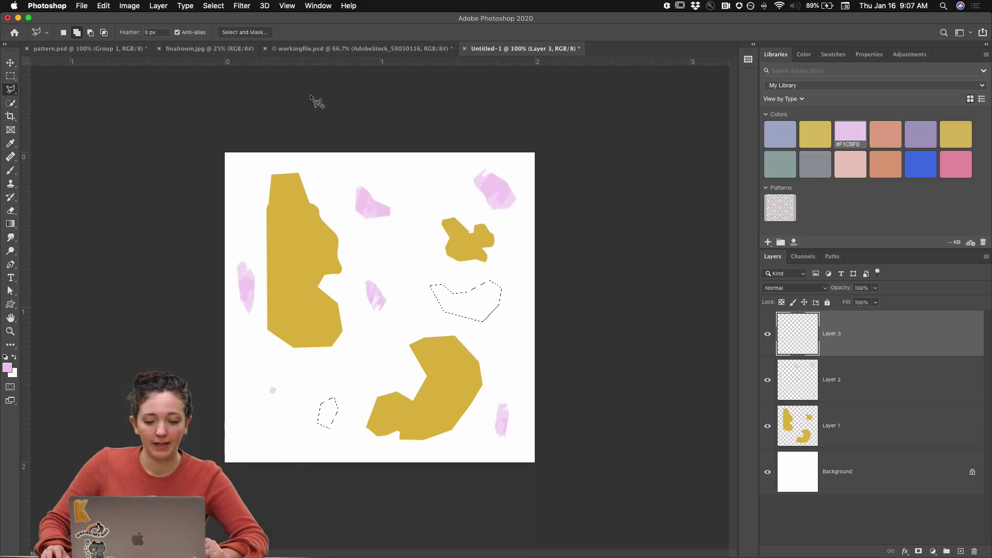
click(411, 194)
click(434, 193)
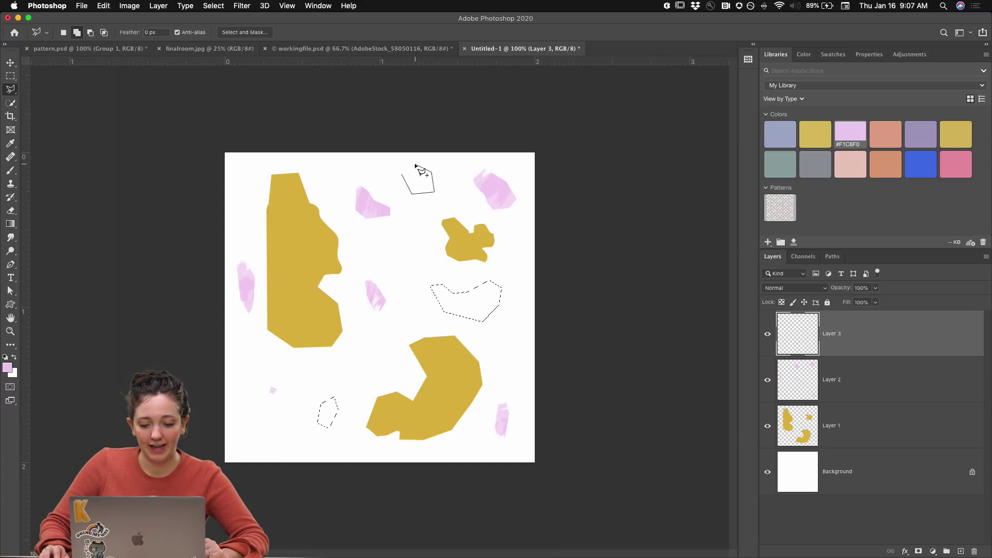
double_click(416, 165)
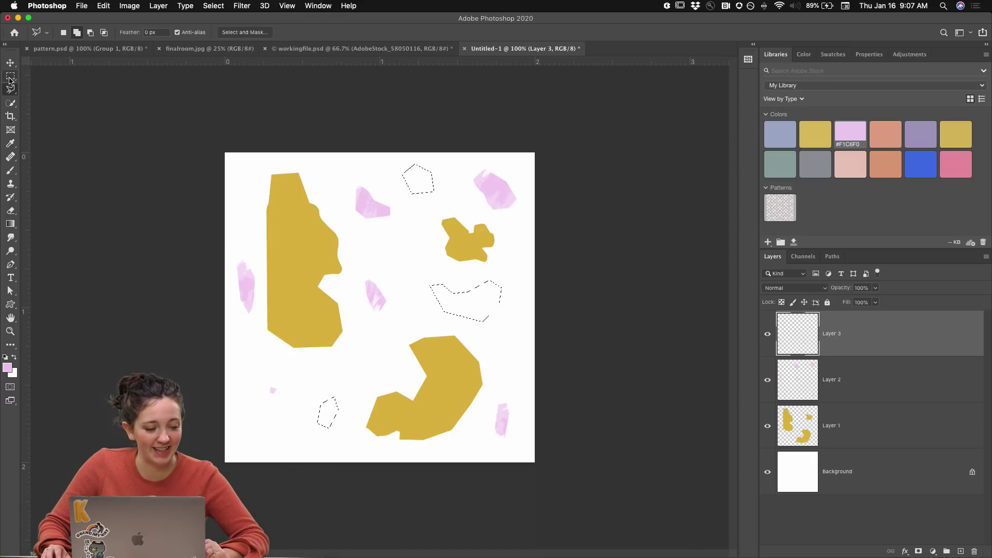
Add four freehand Lasso chips about 0.2 to 0.5 in high: two in the canvas's left corners, one near its right edge, one left of the hook-shaped chip.
click(11, 89)
click(39, 89)
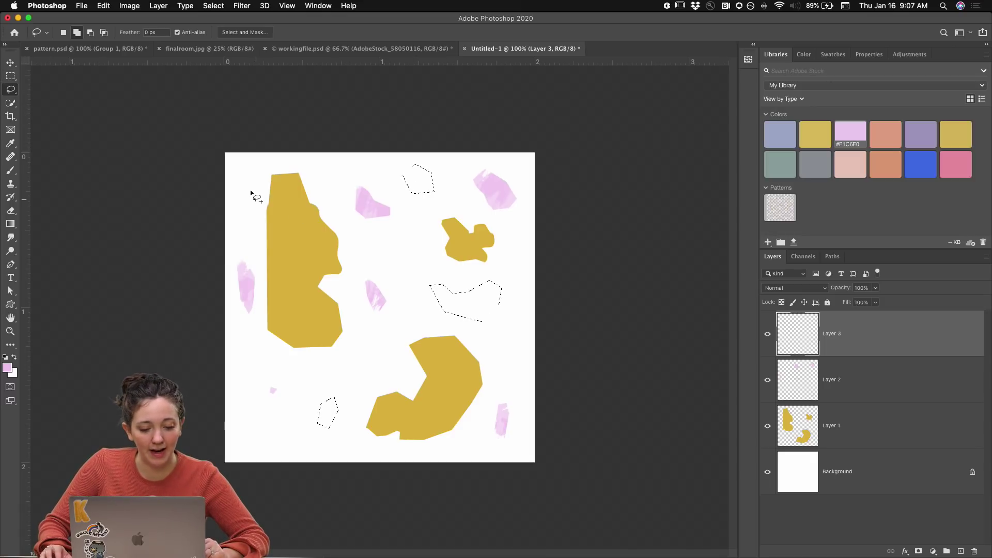
drag(252, 197, 243, 169)
mouse_move(280, 445)
mouse_down()
mouse_move(259, 419)
mouse_move(242, 423)
mouse_up()
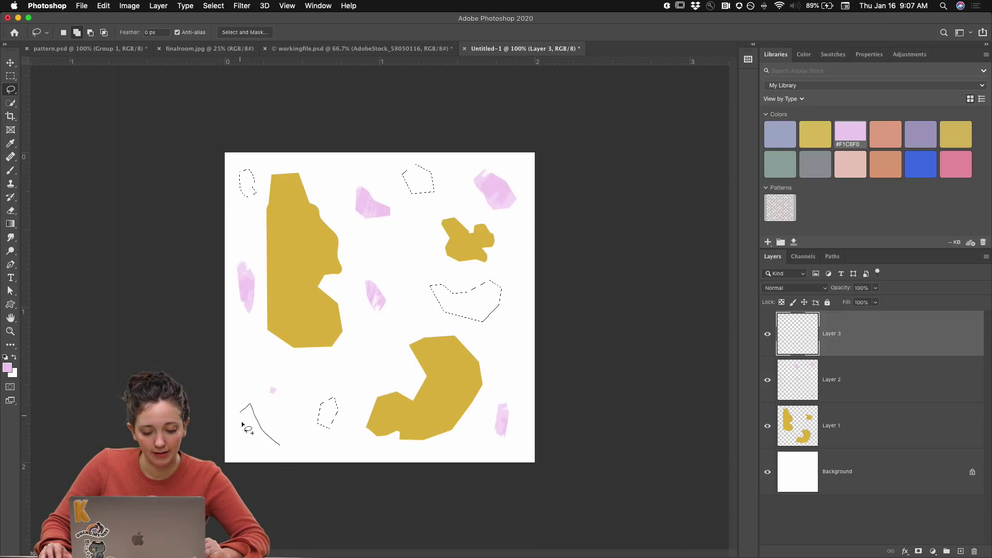
drag(279, 457, 252, 406)
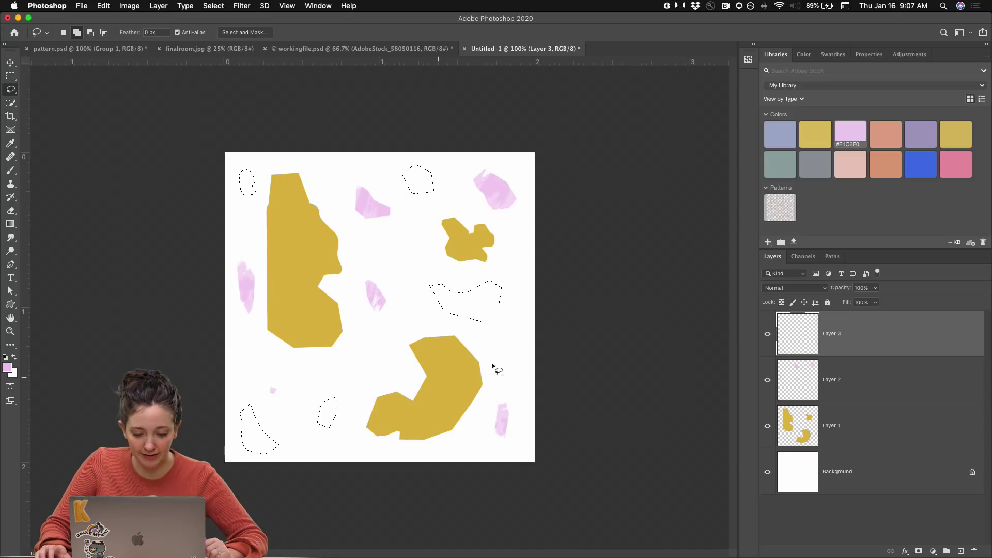
mouse_move(515, 310)
mouse_down()
mouse_move(491, 378)
mouse_move(501, 386)
mouse_move(509, 388)
mouse_move(523, 314)
mouse_up()
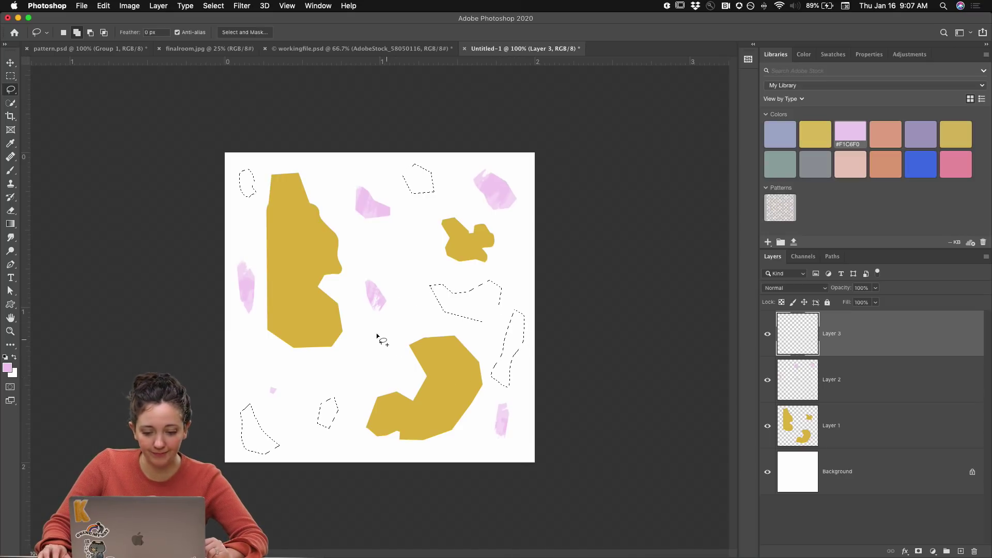
mouse_move(365, 327)
mouse_down()
mouse_move(343, 370)
mouse_move(363, 388)
mouse_move(382, 330)
mouse_up()
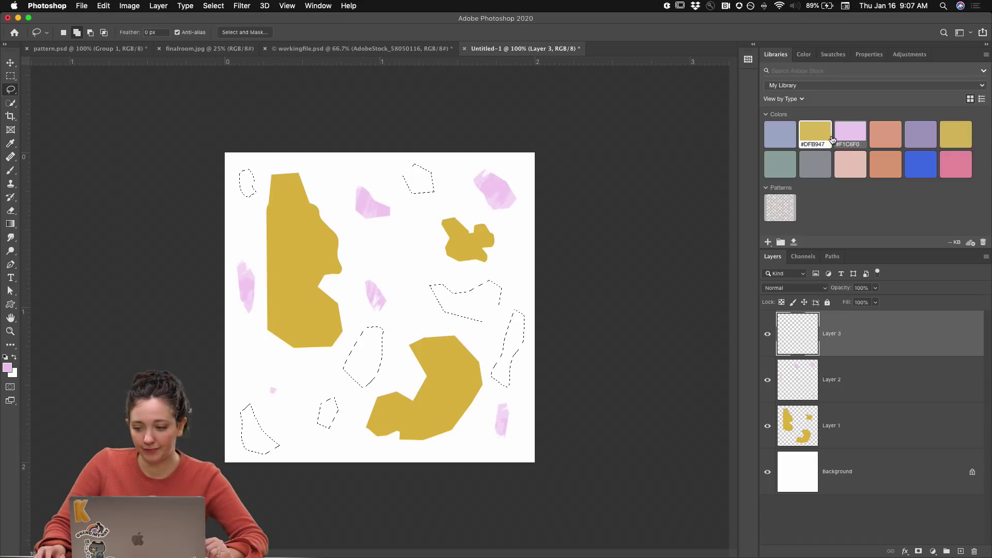
Fill all the selected chips on Layer 3 with library coral #EB997A and deselect.
click(887, 136)
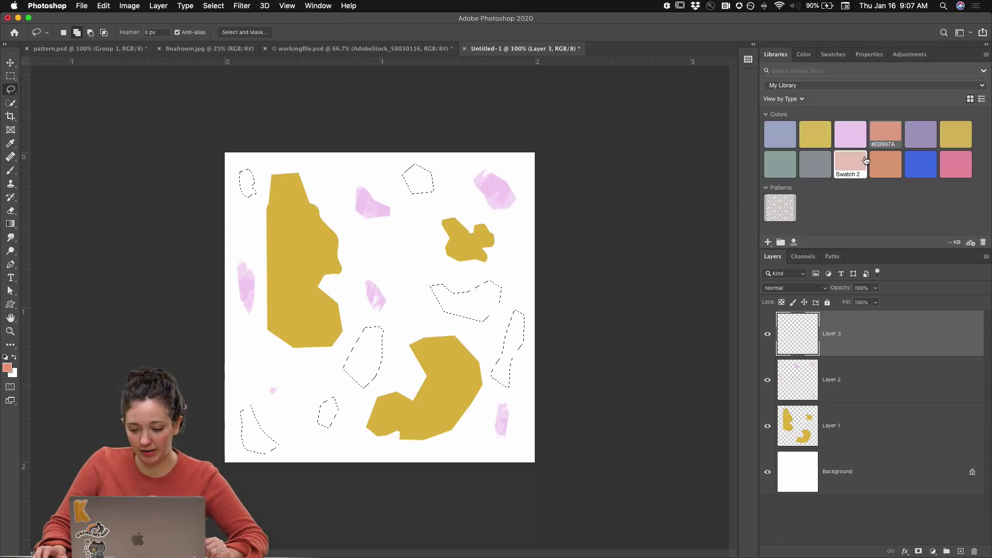
key(alt+BackSpace)
key(super+d)
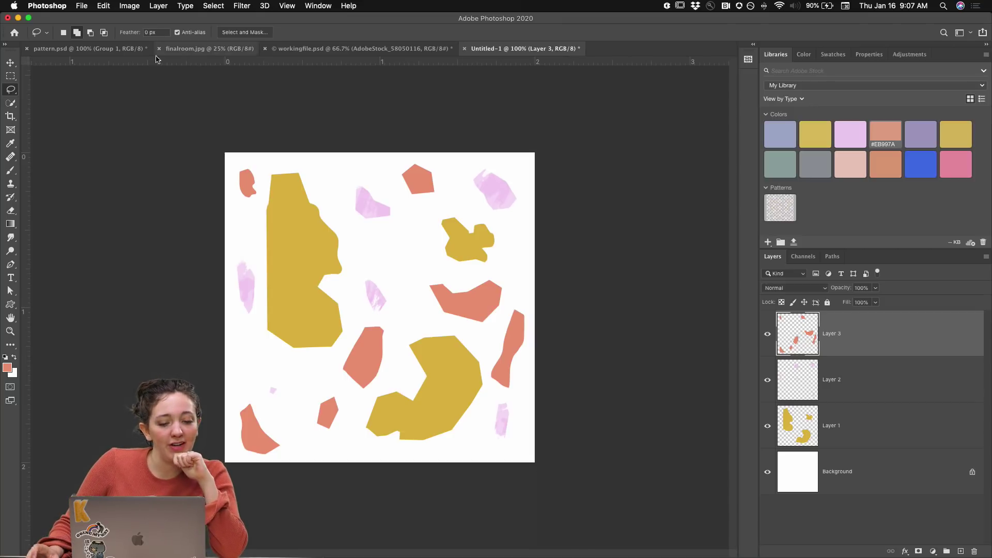
Examine the Brush tool's preset list and its options for getting more brushes, and close it without changing the brush.
key(b)
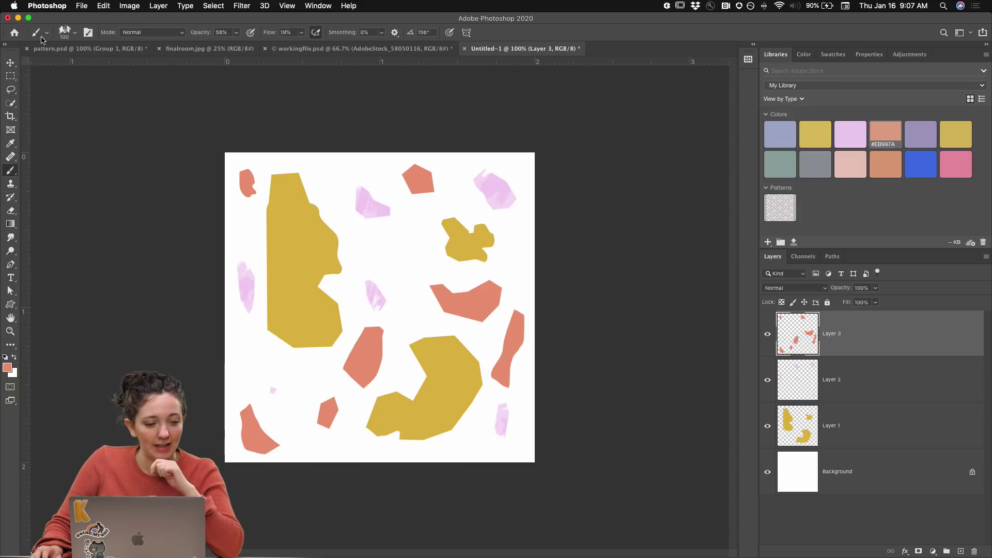
click(63, 32)
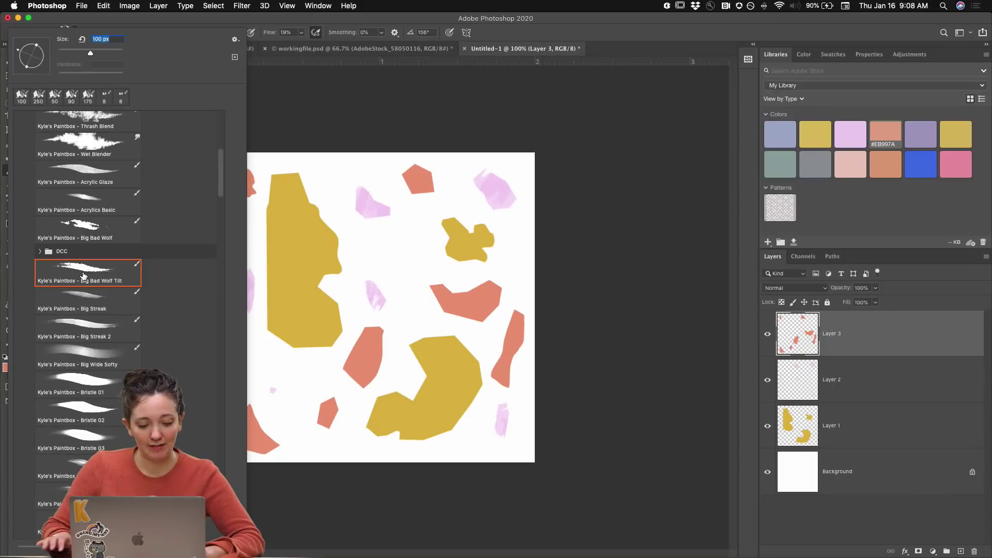
click(235, 39)
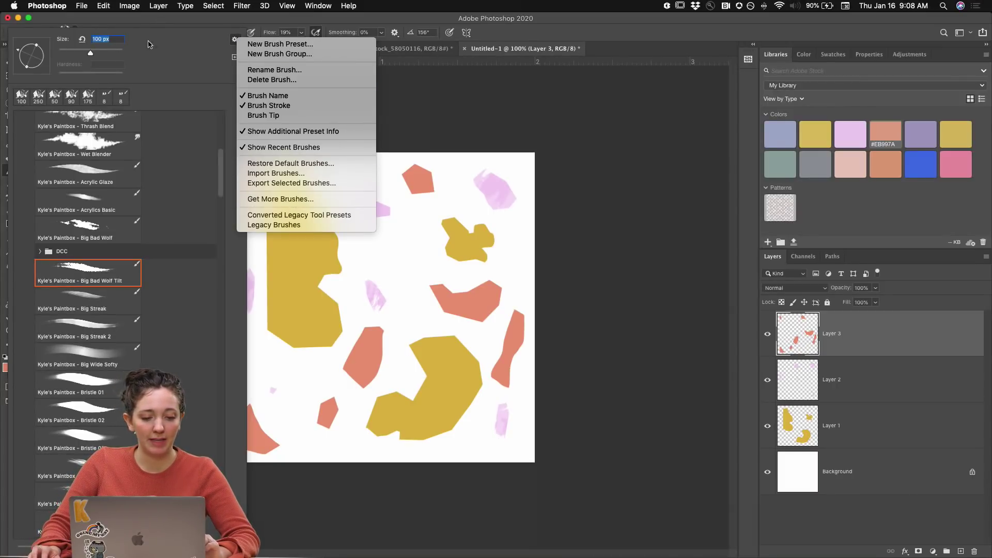
click(153, 56)
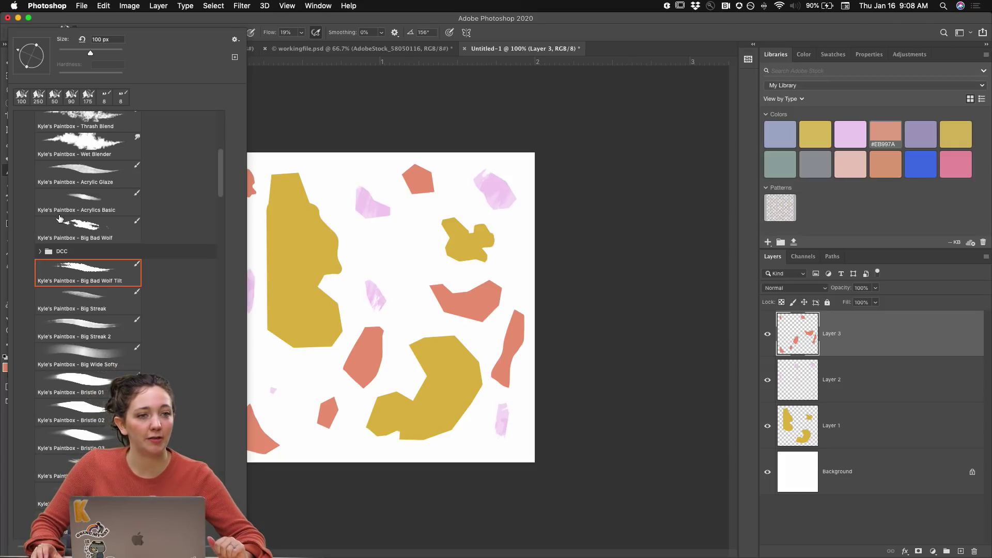
click(253, 23)
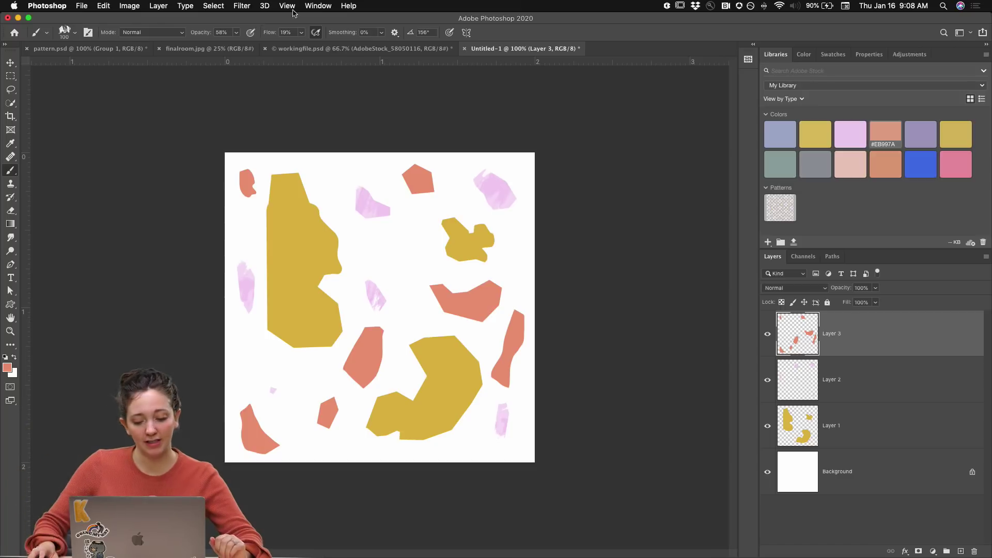
key(l)
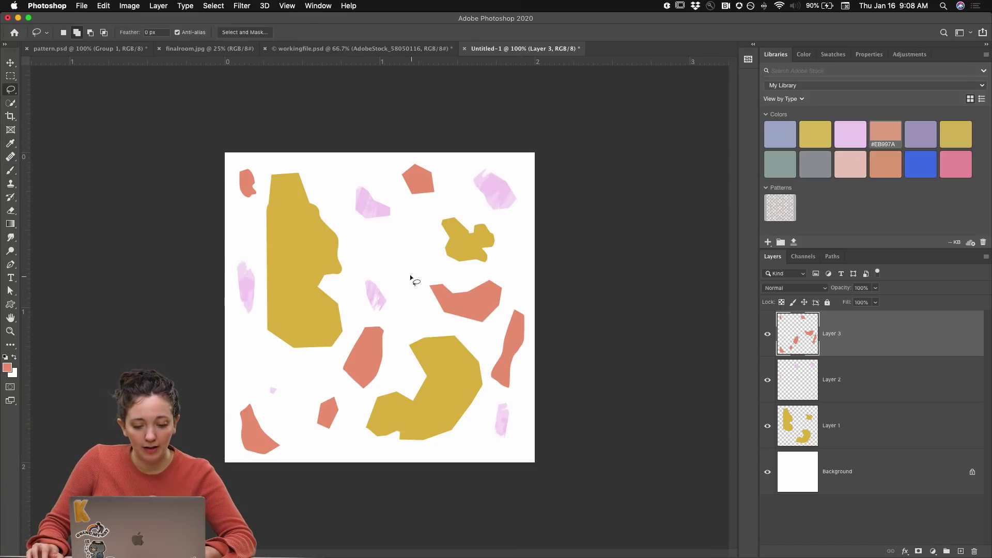
key(shift+l)
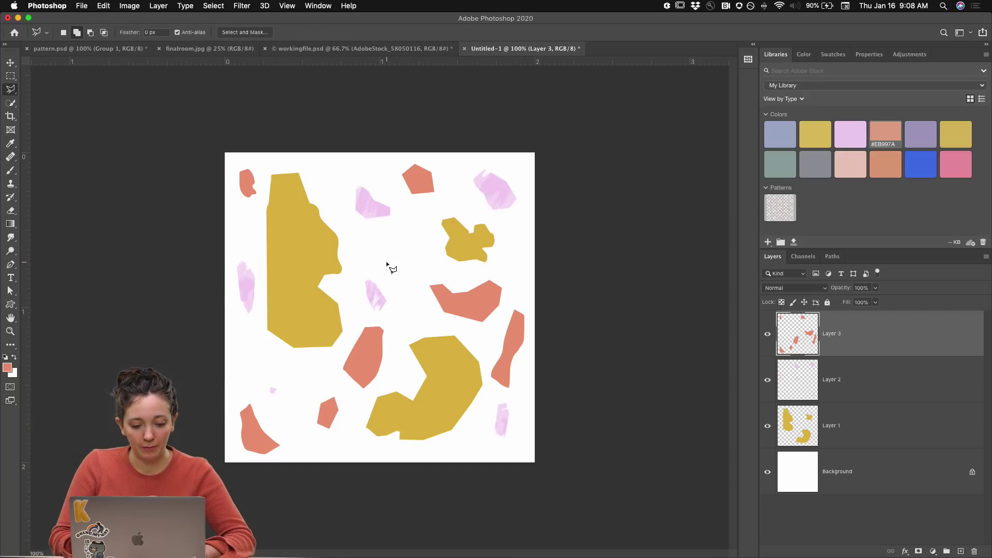
click(407, 228)
click(383, 262)
click(406, 299)
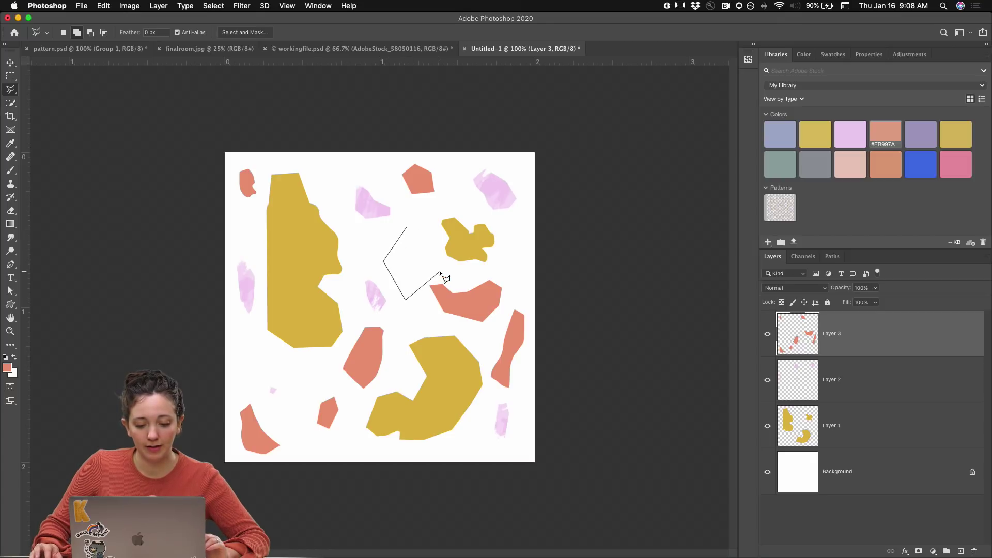
click(440, 272)
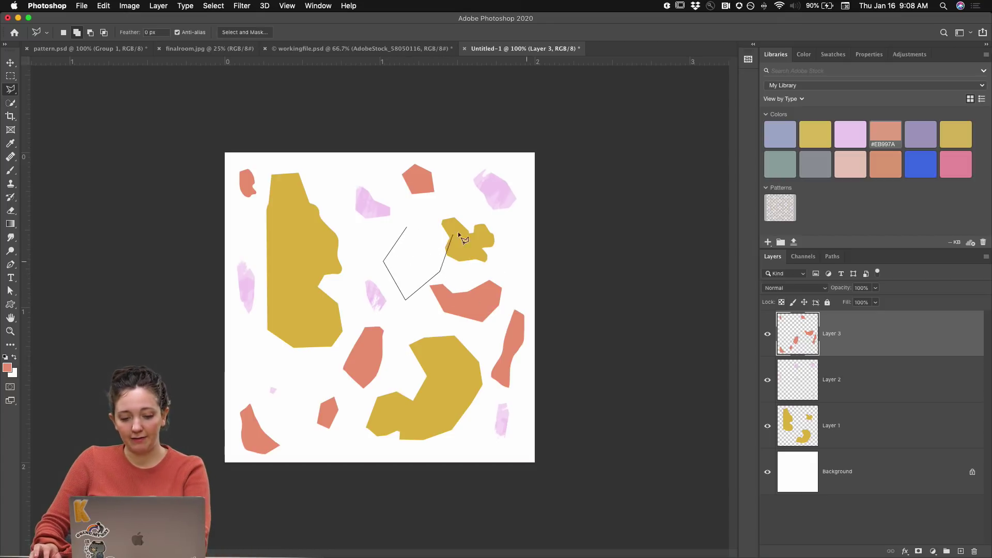
key(Escape)
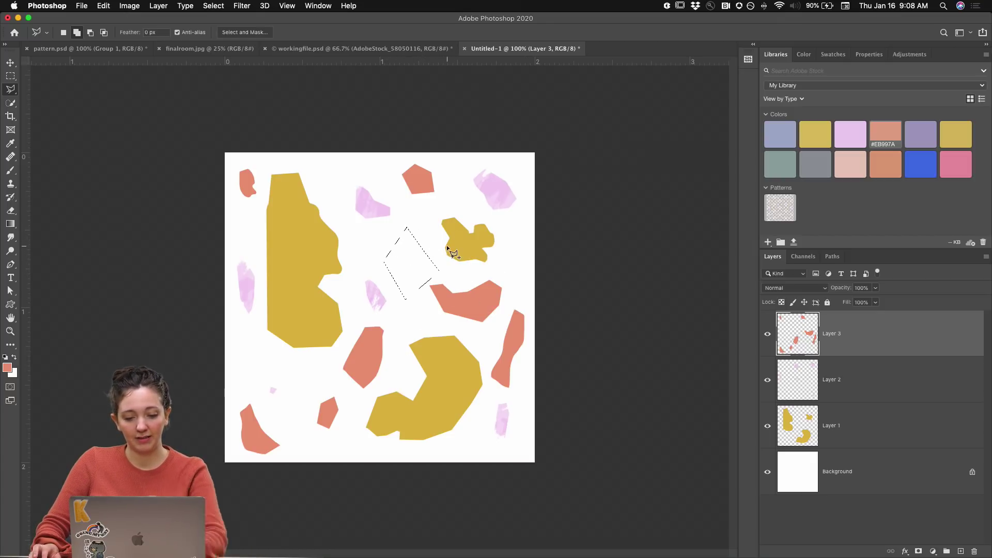
key(super+d)
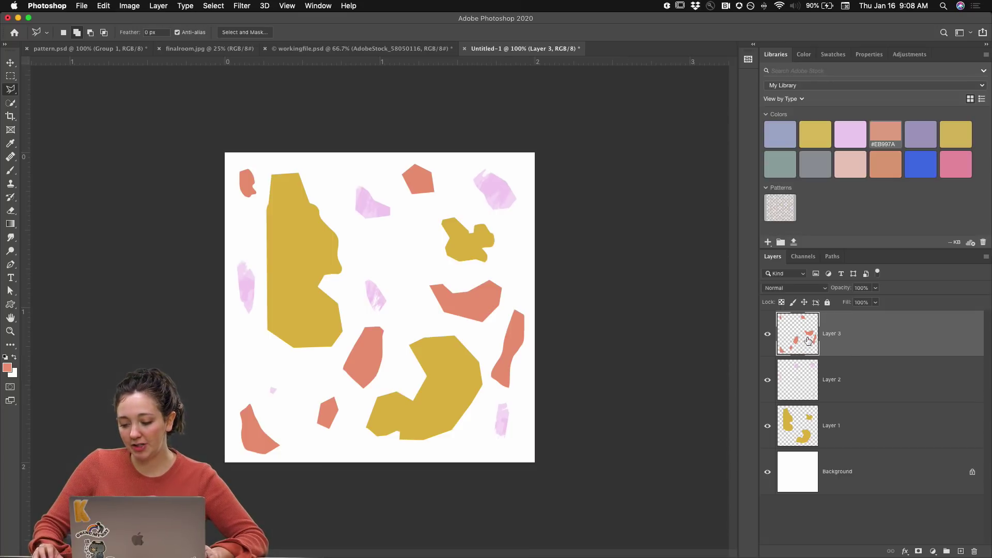
Select Layer 1, Layer 2 and Layer 3 together and convert them to a single smart object.
shift+click(803, 426)
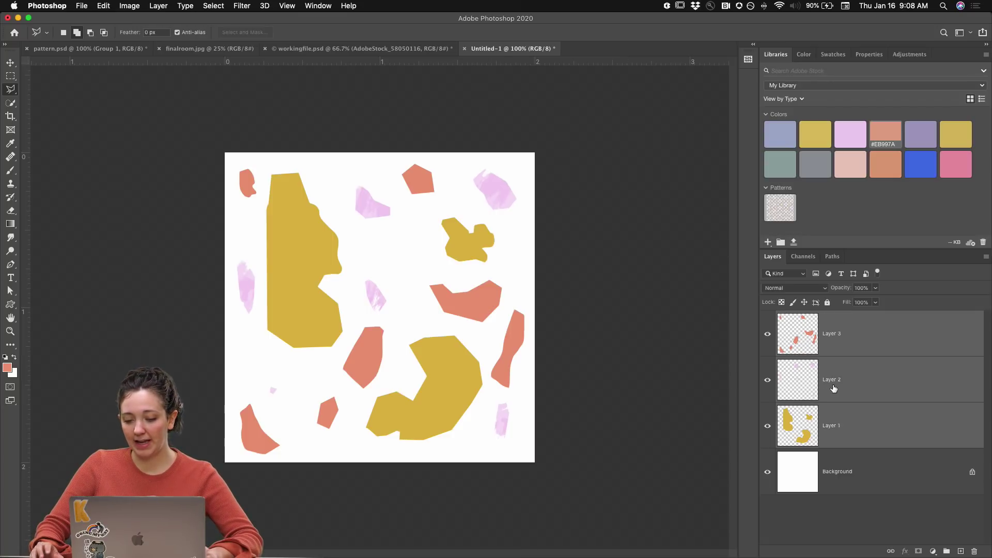
click(859, 333)
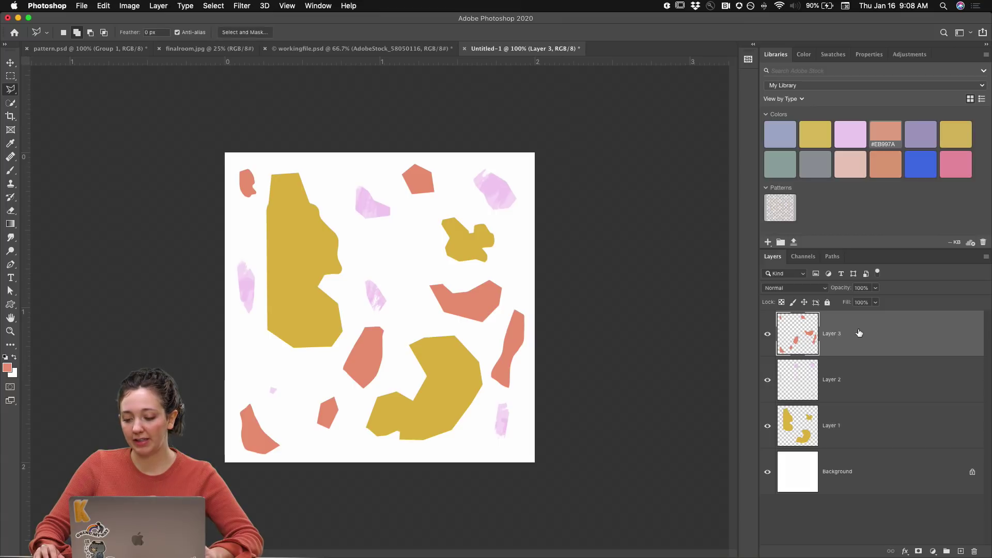
shift+click(849, 433)
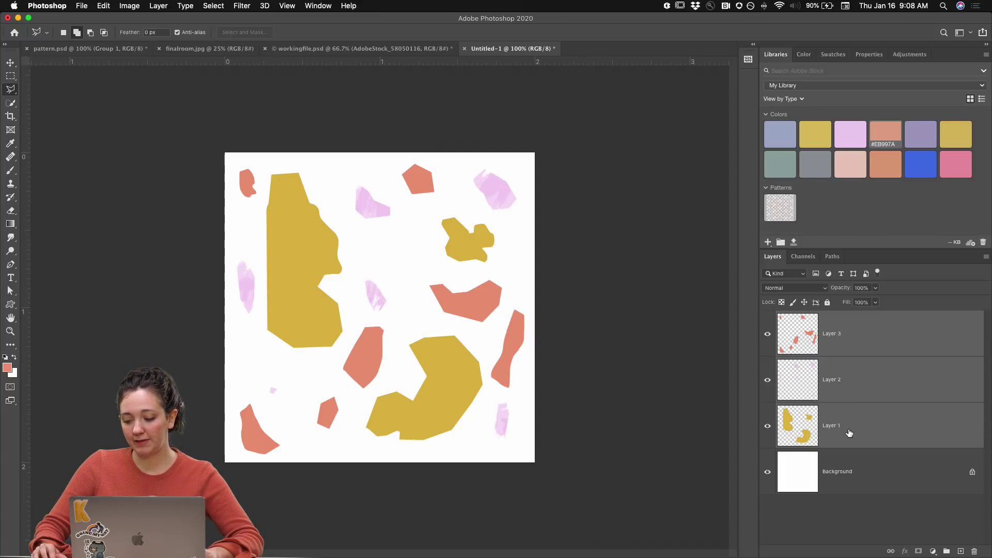
right_click(896, 382)
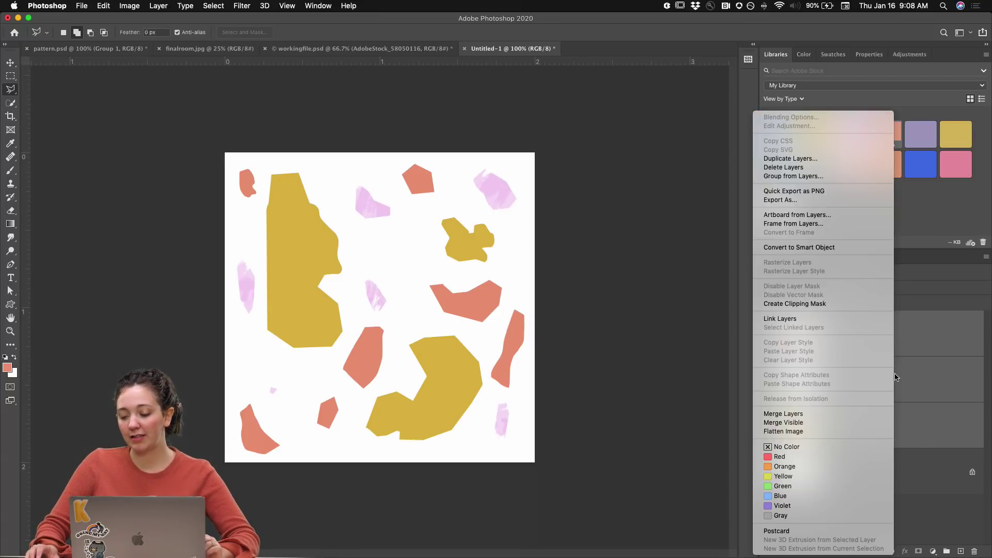
click(810, 246)
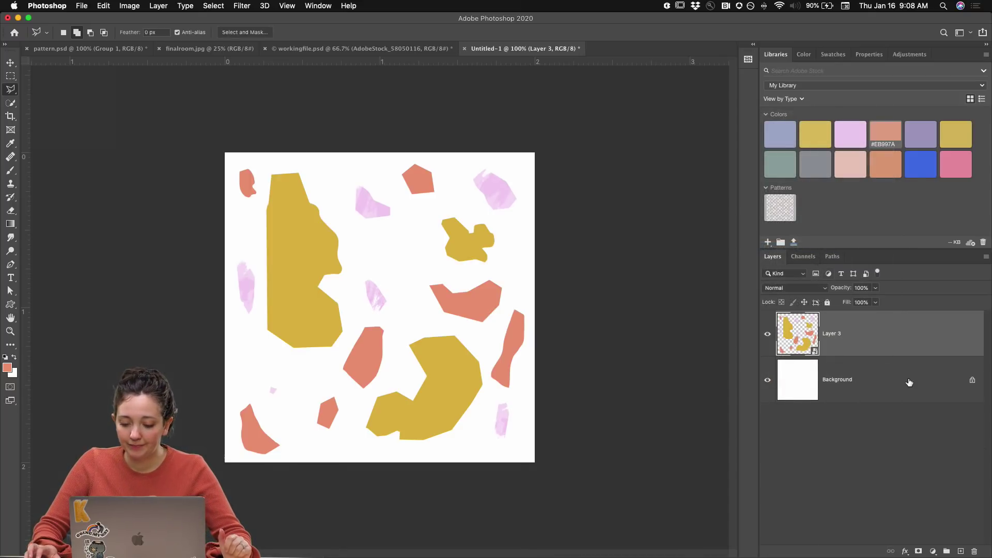
Open the smart object's contents, check its separate layers by toggling Layer 3's visibility, and close the document without saving.
double_click(799, 340)
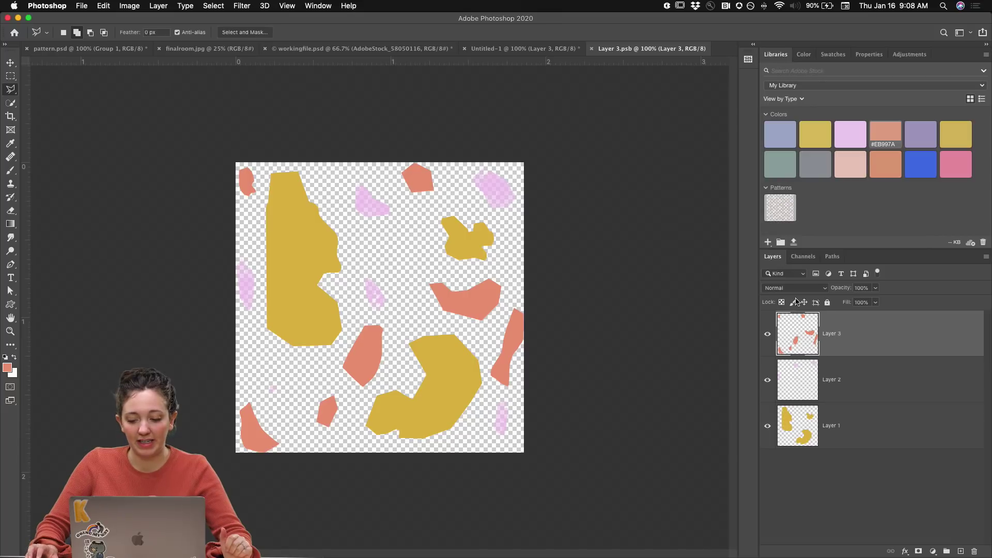
click(768, 334)
click(768, 334)
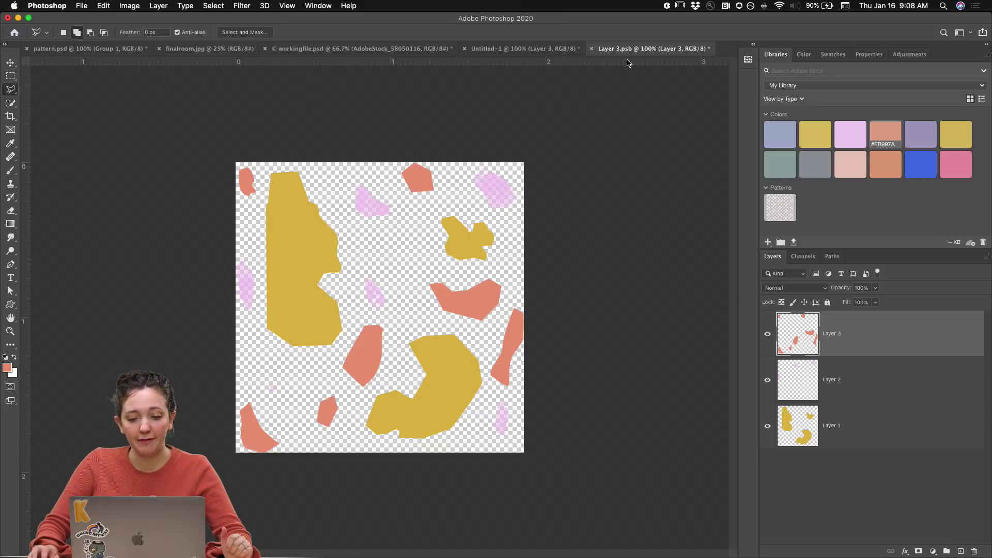
click(592, 48)
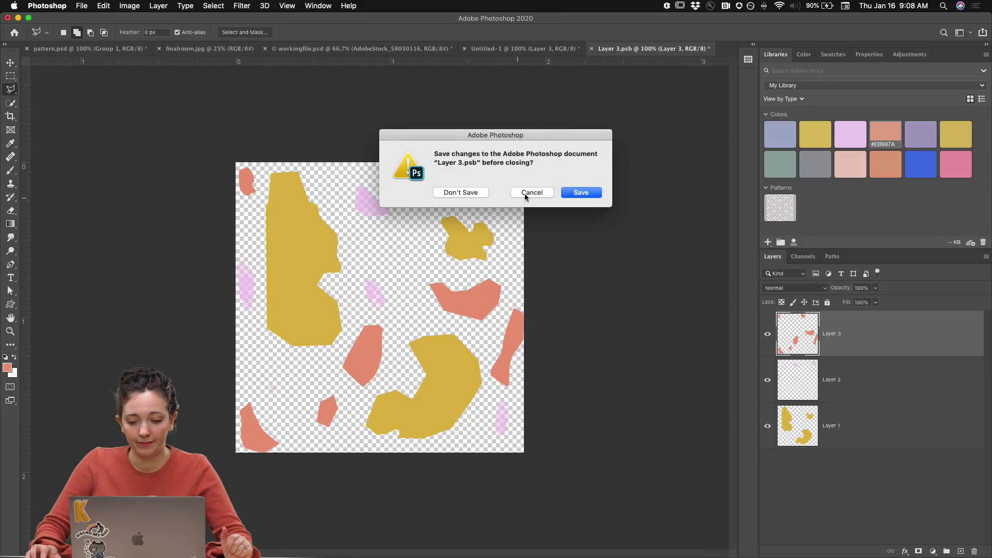
click(461, 192)
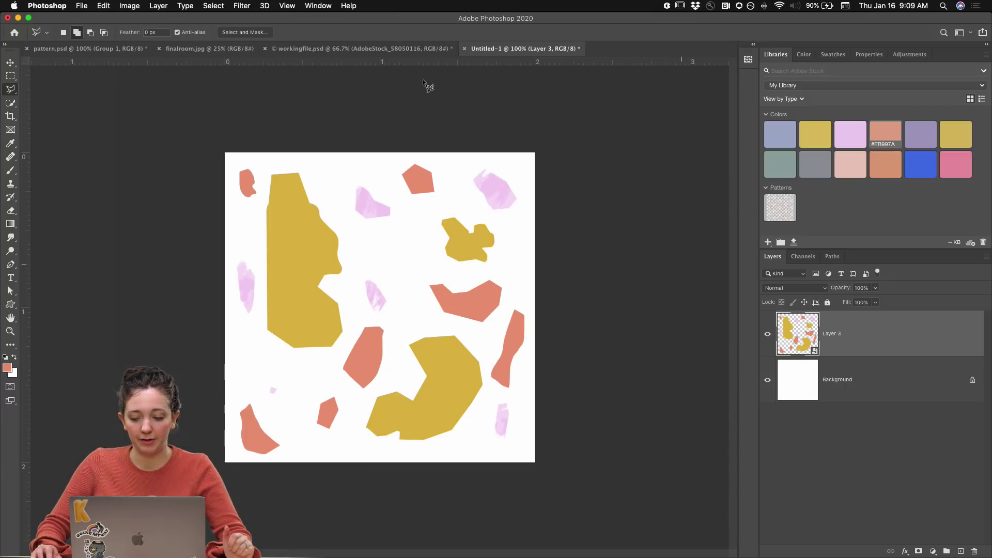
Apply an Offset filter to the smart object with +300 pixels horizontal, -300 pixels vertical and Wrap Around for undefined areas.
click(241, 6)
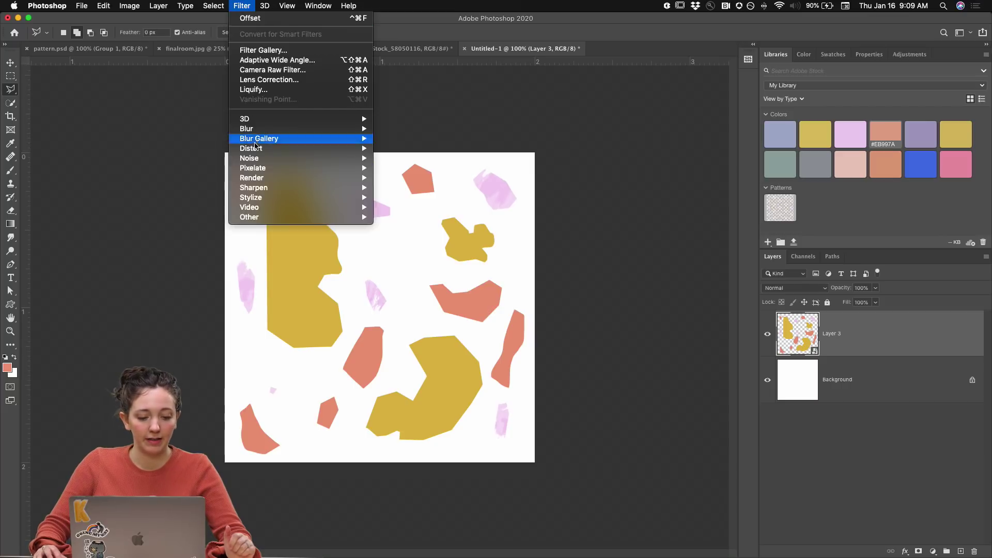
mouse_move(278, 218)
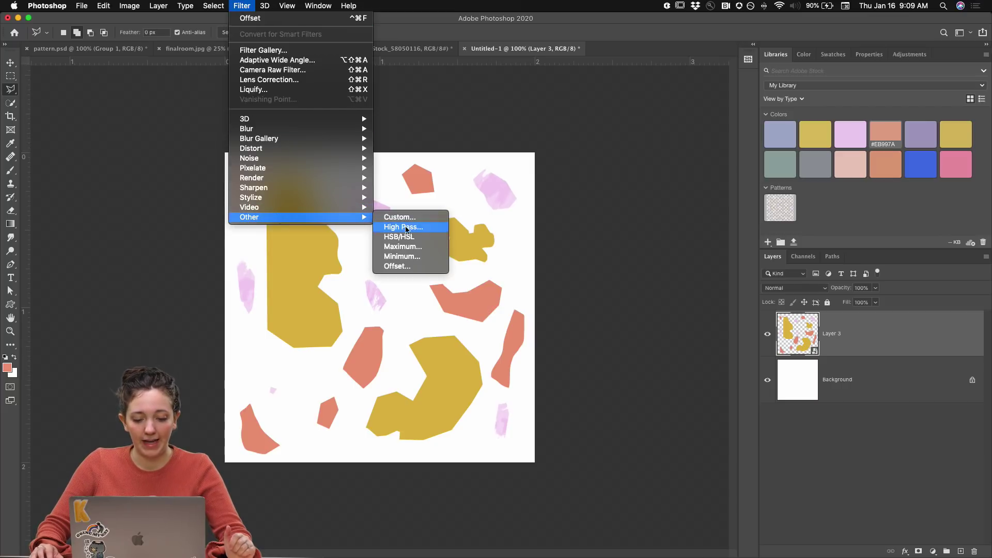
click(396, 266)
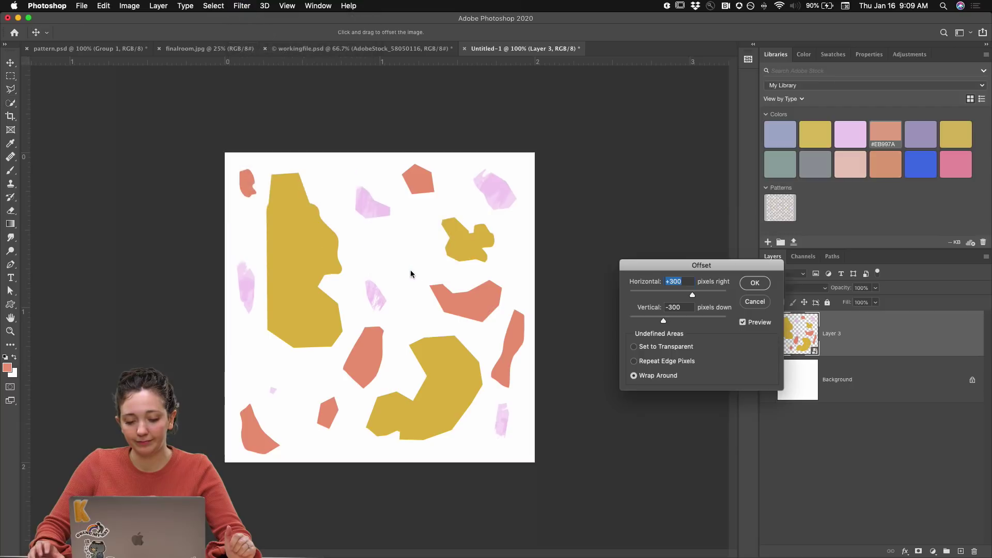
drag(695, 267, 677, 130)
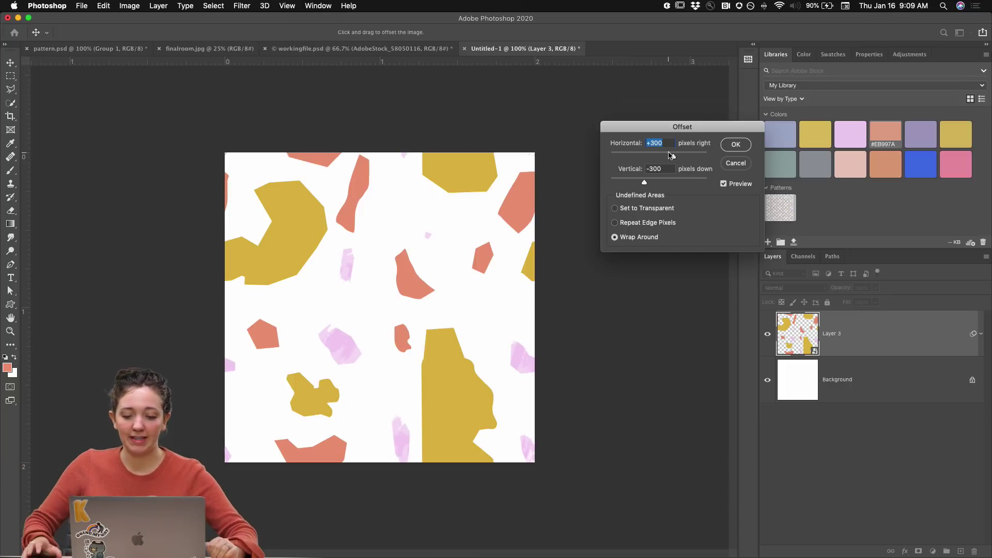
drag(670, 130, 624, 98)
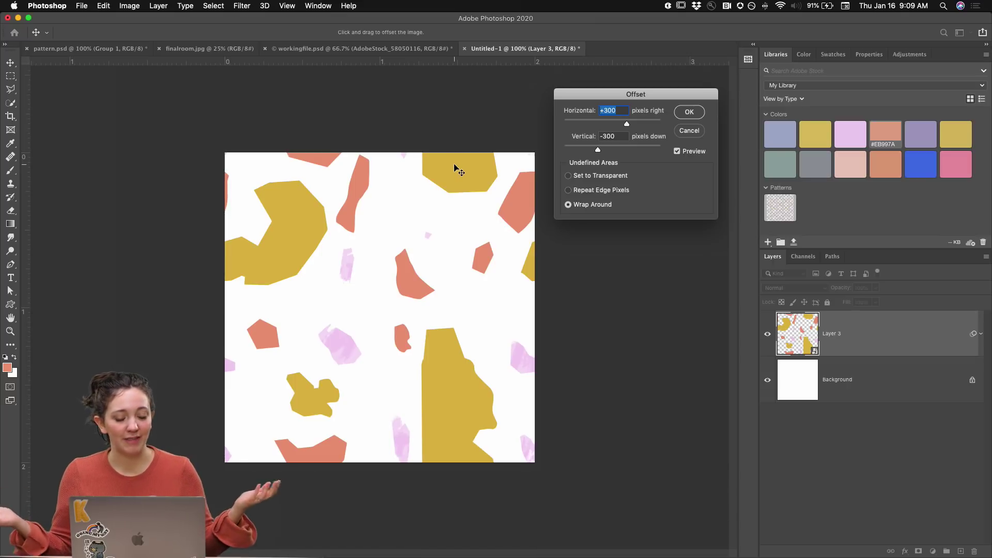
click(688, 112)
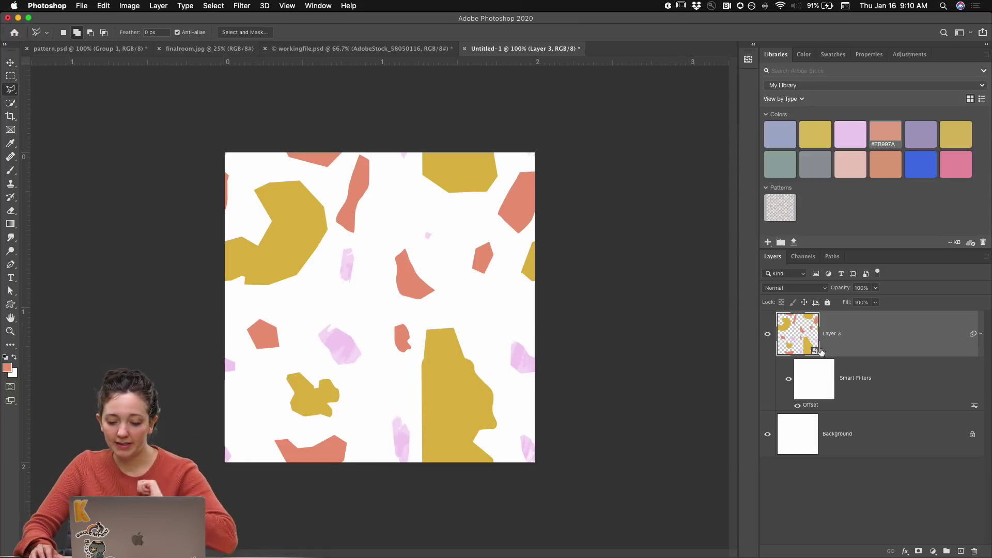
Toggle the Offset smart filter's visibility to compare the chip layout with and without the offset.
click(797, 407)
click(797, 406)
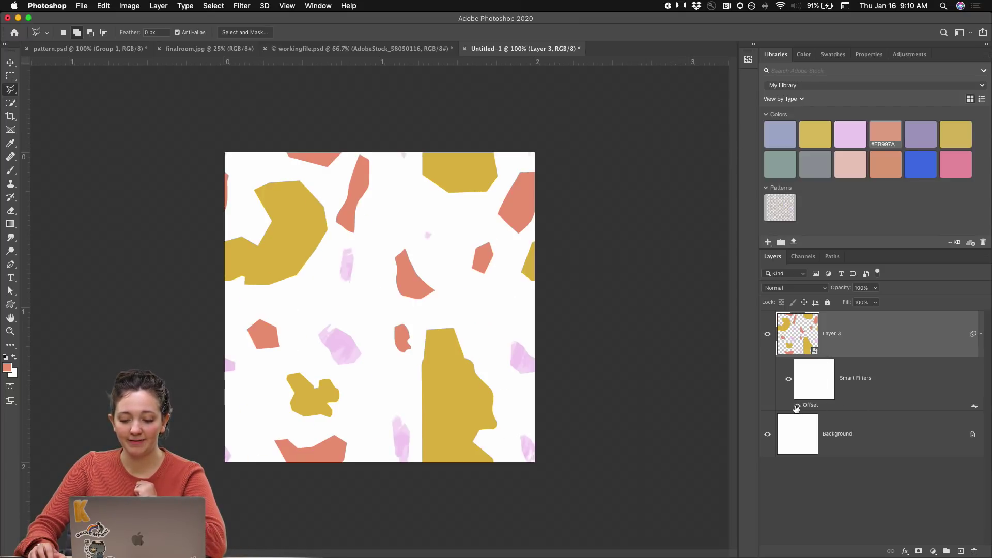
click(797, 406)
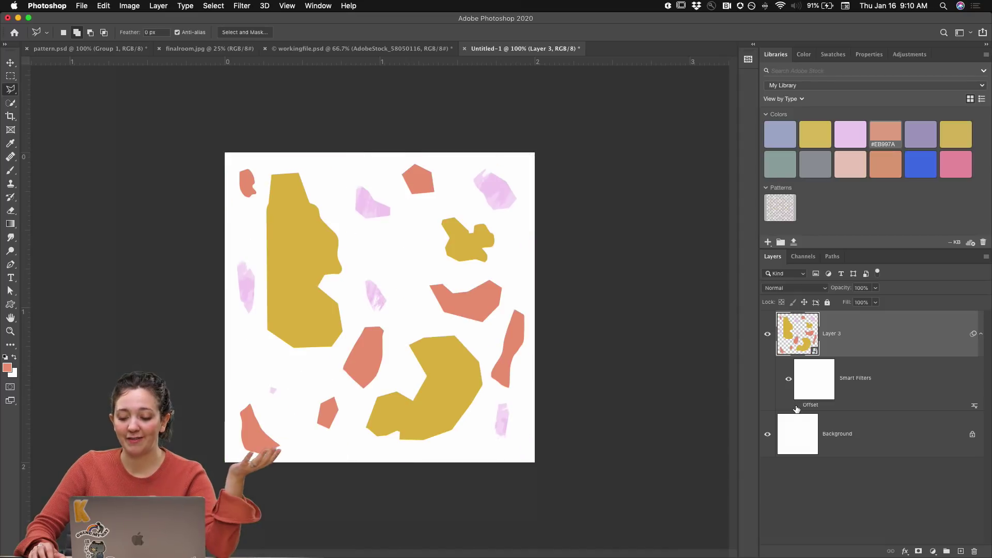
Turn the Offset smart filter back on and add a new empty layer above the smart object.
click(797, 407)
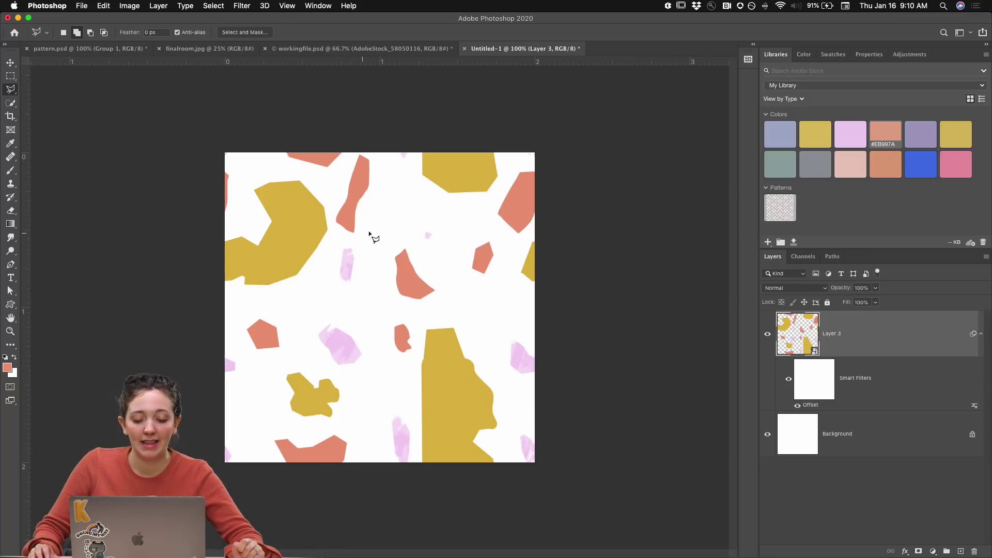
click(961, 551)
key(super+equal)
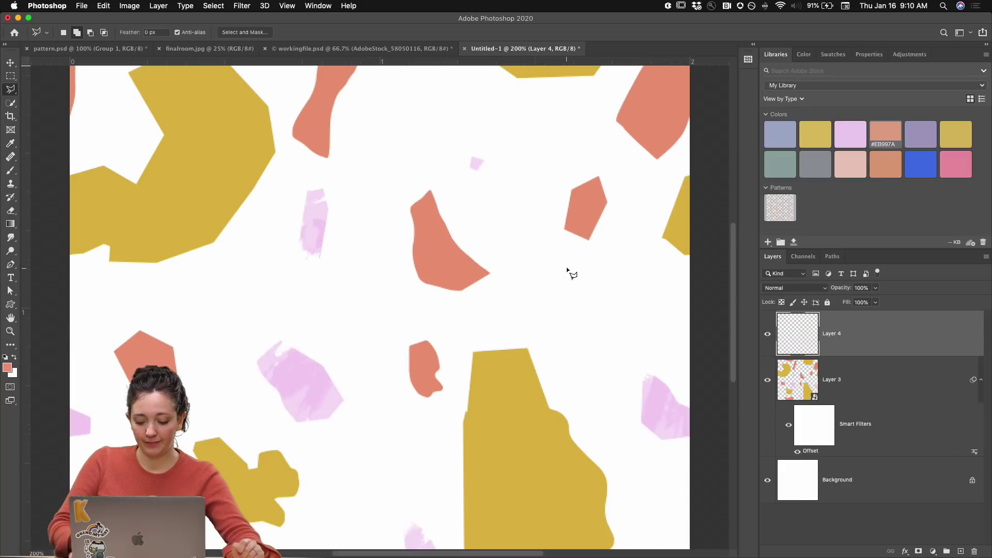
key(super+minus)
Outline a small chip beside the narrow coral chip near the tile's top, plus a larger angular chip above the big yellow chip, with the Polygonal Lasso.
click(387, 180)
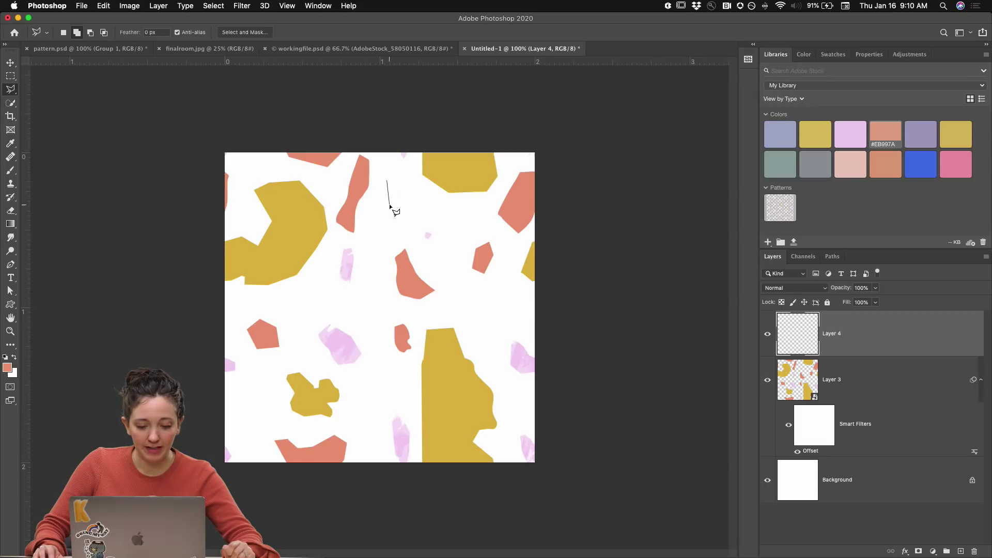
click(392, 205)
double_click(402, 191)
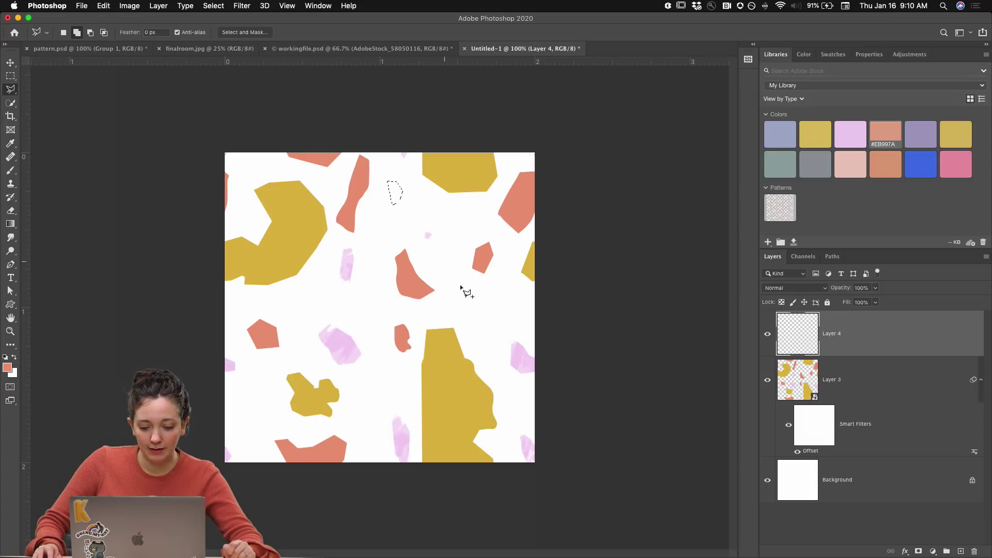
click(459, 304)
click(489, 344)
click(508, 333)
click(505, 304)
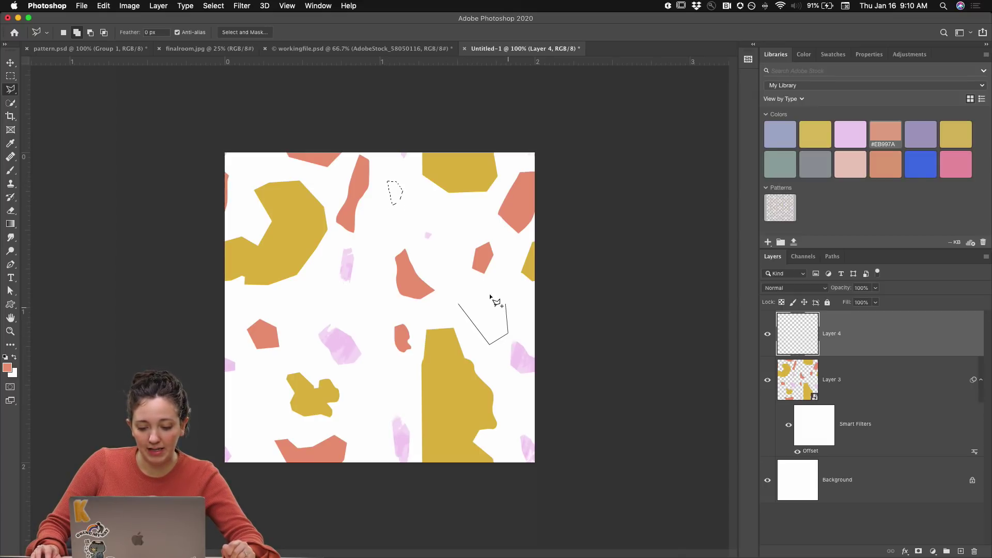
click(486, 292)
double_click(465, 293)
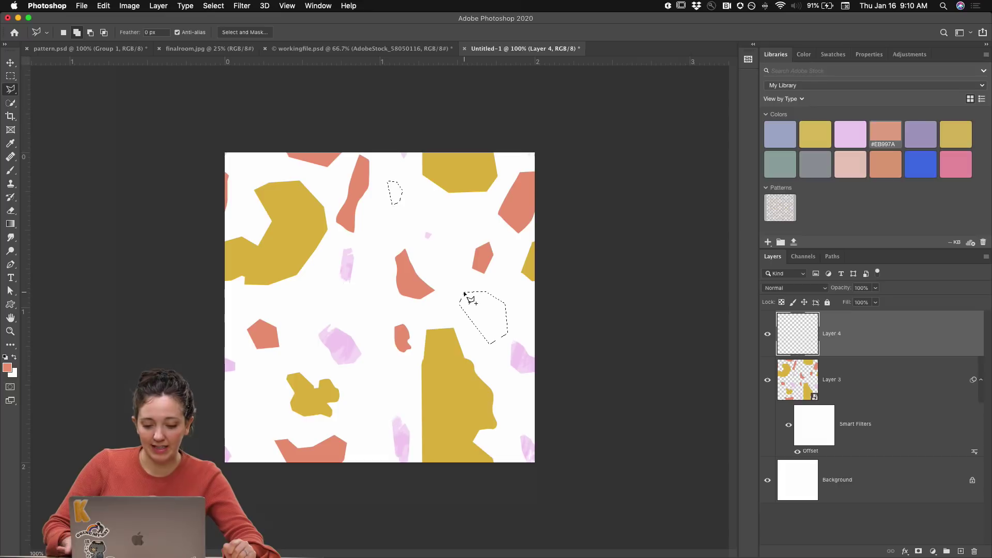
Add a tall, narrow chip outline to the selection near the tile's lower-left corner, beside the small yellow chip.
click(243, 398)
click(264, 451)
click(272, 425)
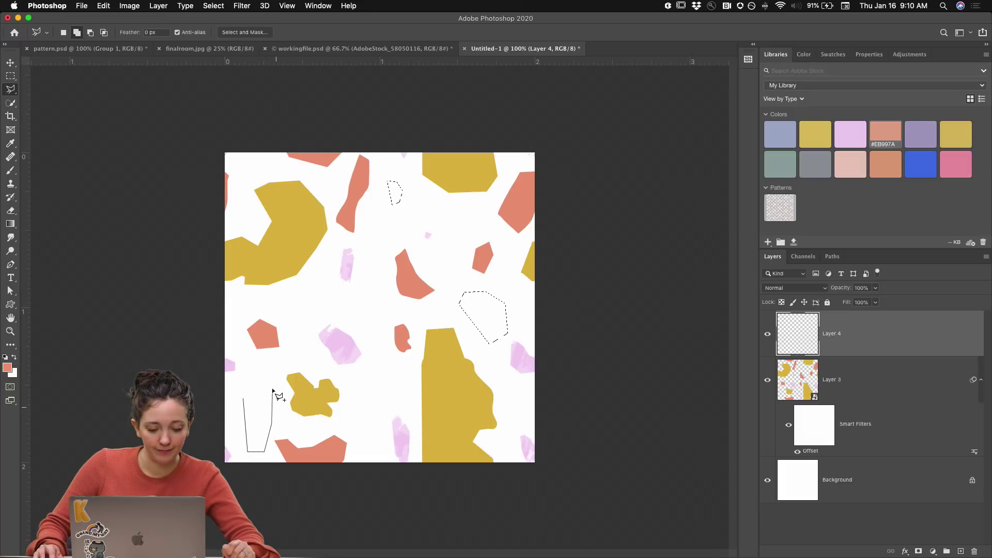
click(271, 386)
click(258, 367)
double_click(246, 381)
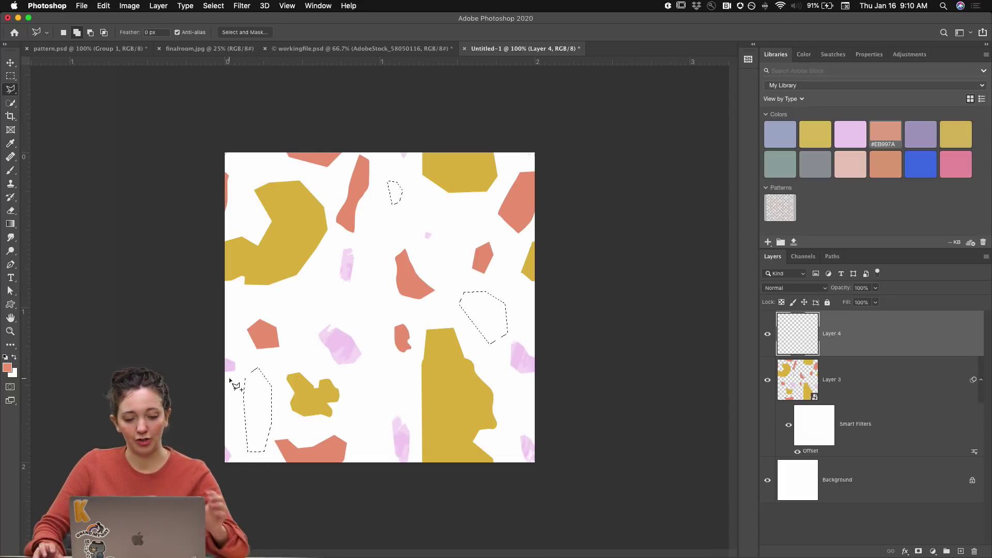
Add a rounded polygonal chip outline to the selection just below the yellow chip on the tile's top edge.
click(443, 207)
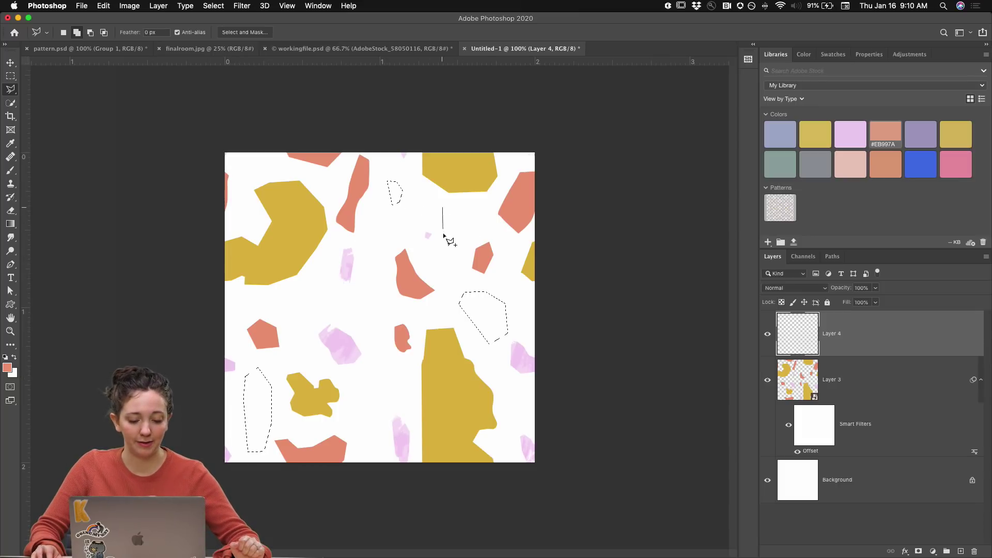
click(446, 238)
click(473, 220)
click(467, 205)
double_click(457, 201)
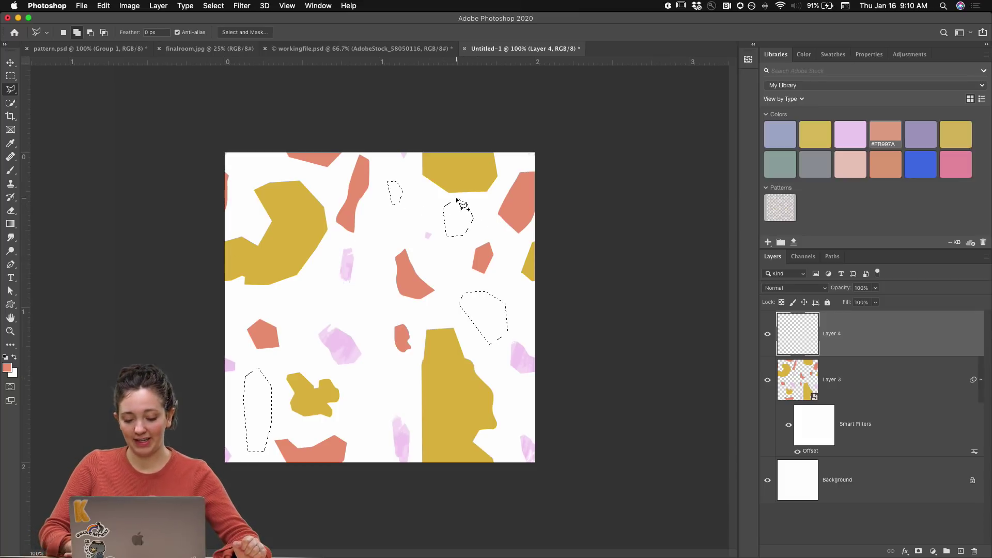
Add a flat, notched chip outline to the selection above the C-shaped yellow chip in the tile's upper-left corner.
click(241, 161)
click(250, 179)
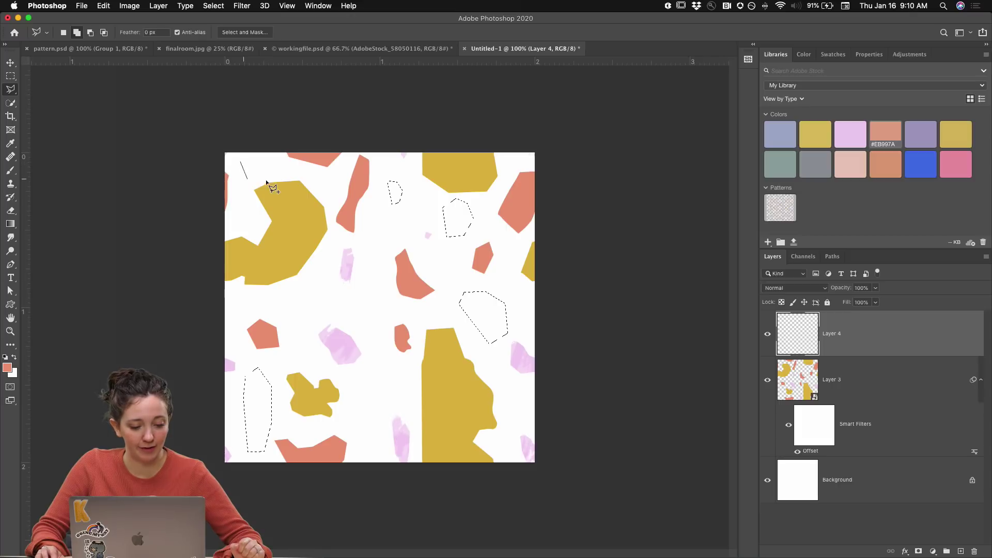
click(274, 179)
click(284, 169)
click(267, 159)
click(259, 160)
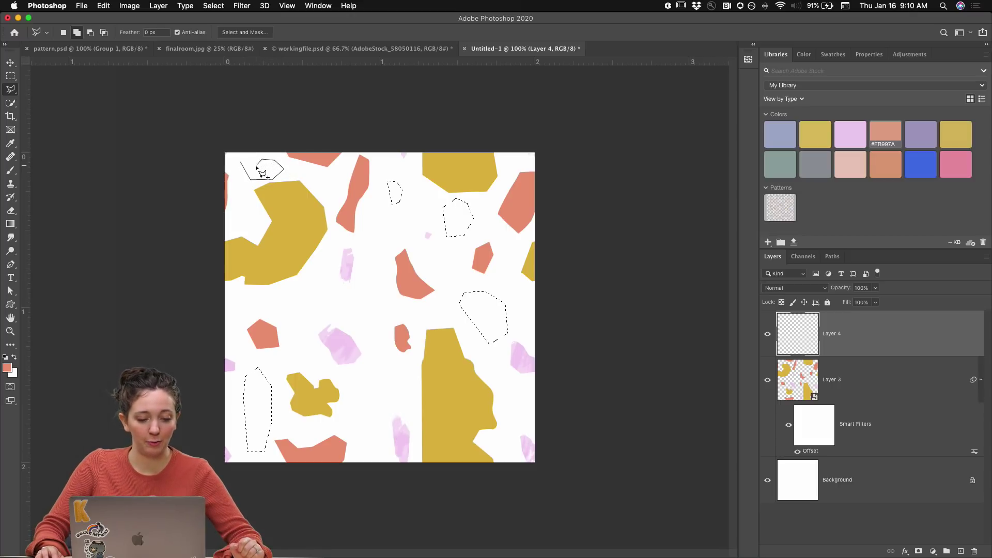
double_click(251, 165)
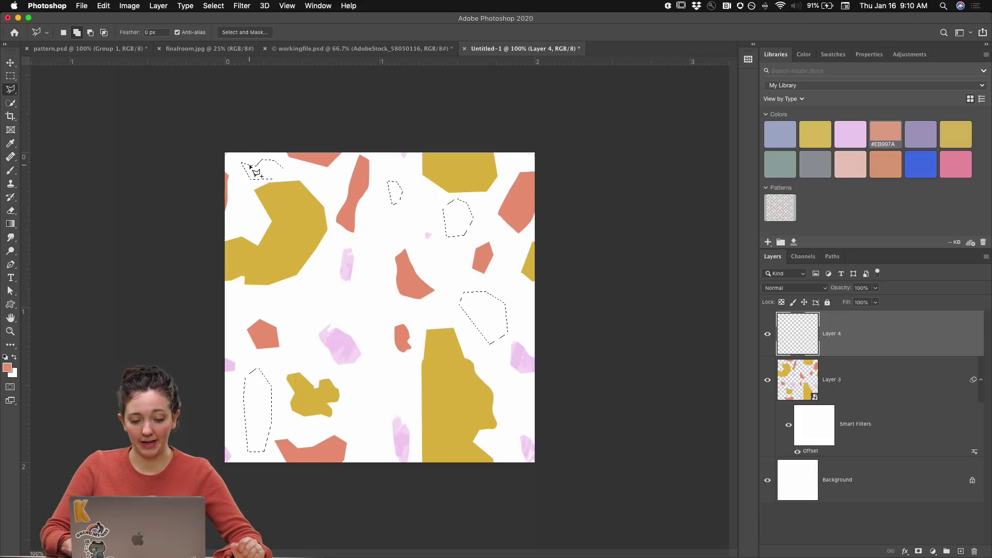
Add a diamond-shaped chip outline between the two lower yellow chips and a wide chip outline below the C-shaped yellow chip to the selection.
click(373, 367)
click(354, 399)
click(359, 418)
click(373, 424)
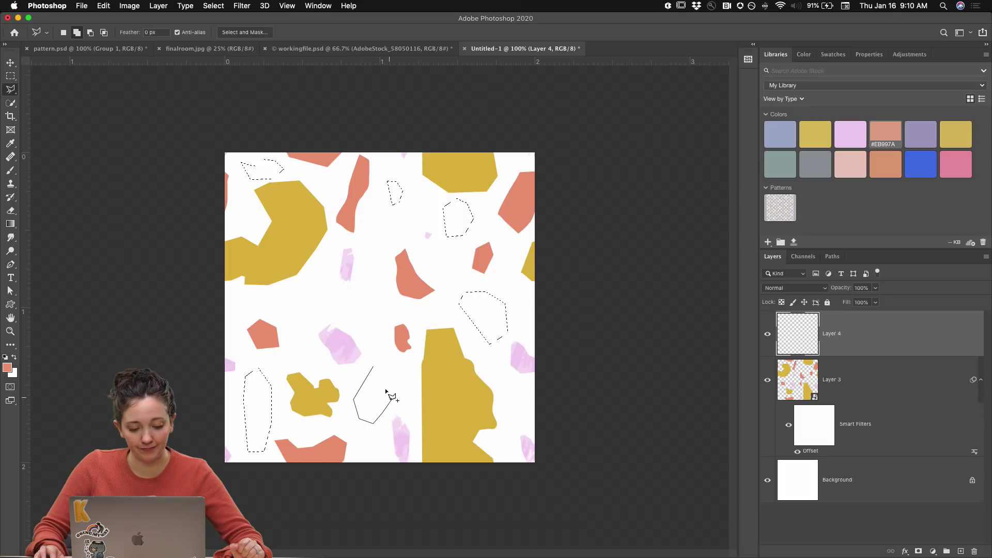
double_click(389, 395)
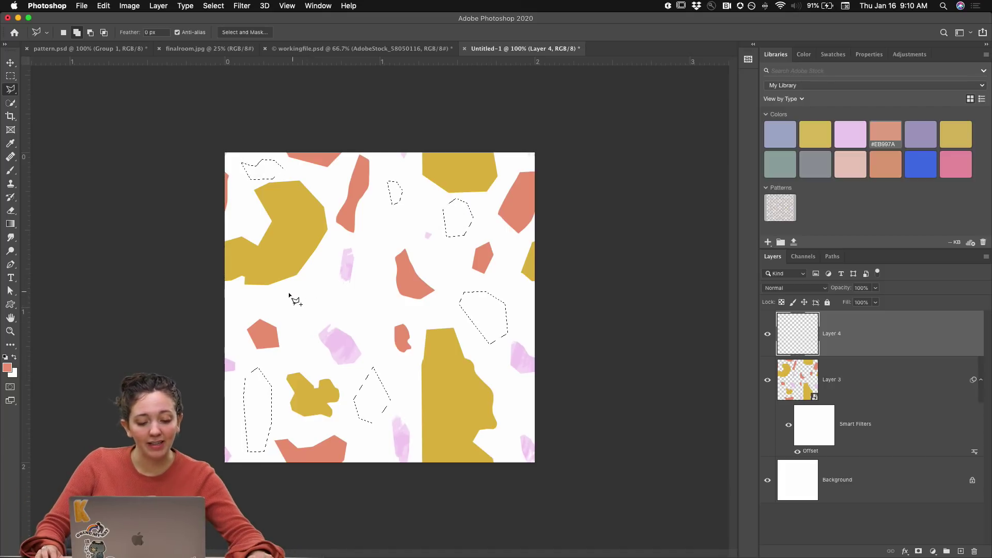
click(341, 298)
click(321, 285)
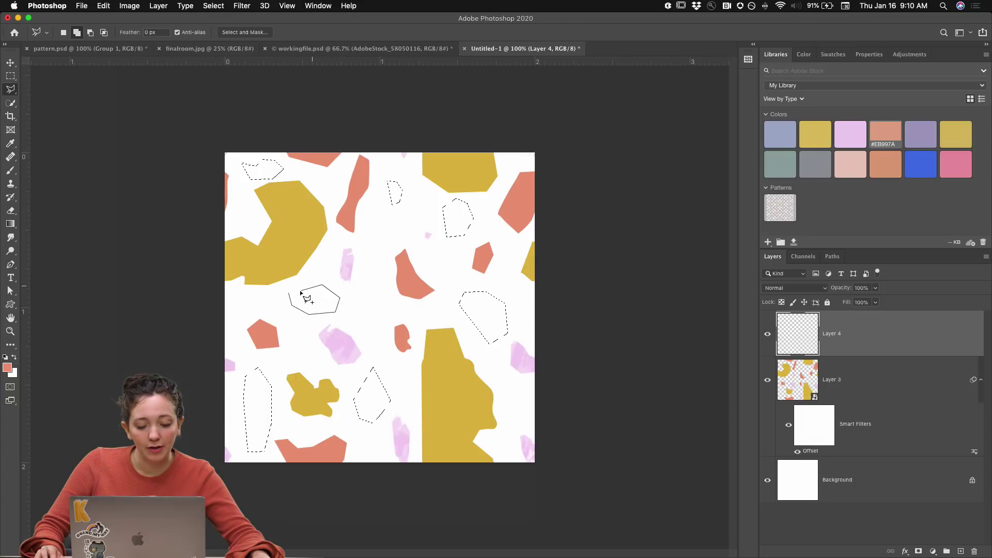
click(301, 293)
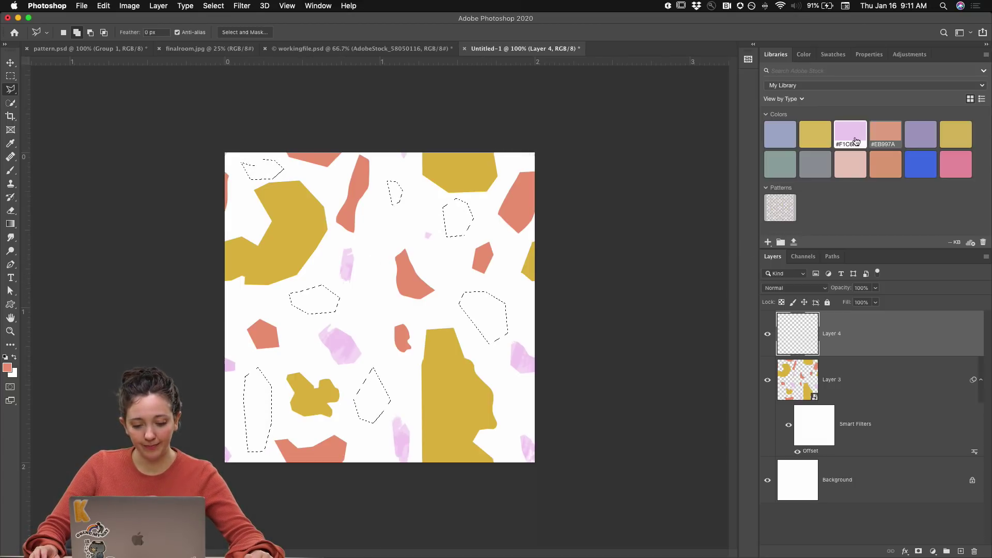
Fill all selected chip outlines on Layer 4 with the purple library color #9E93BE and clear the selection.
click(922, 138)
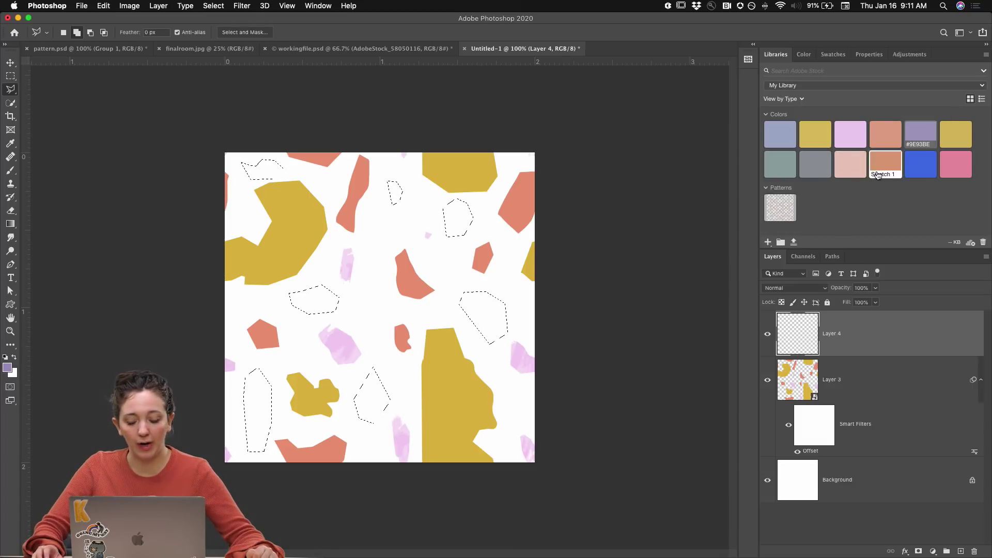
key(alt+BackSpace)
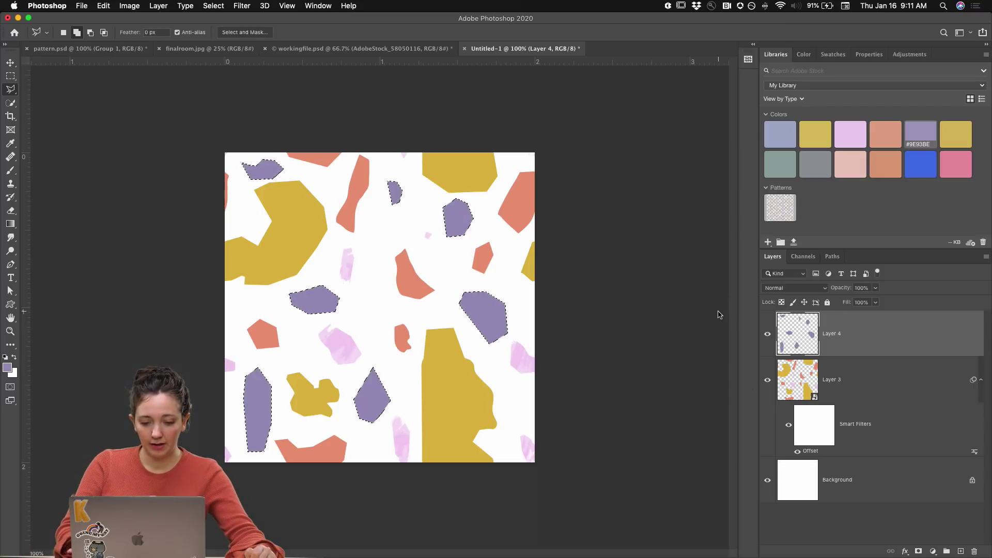
key(super+d)
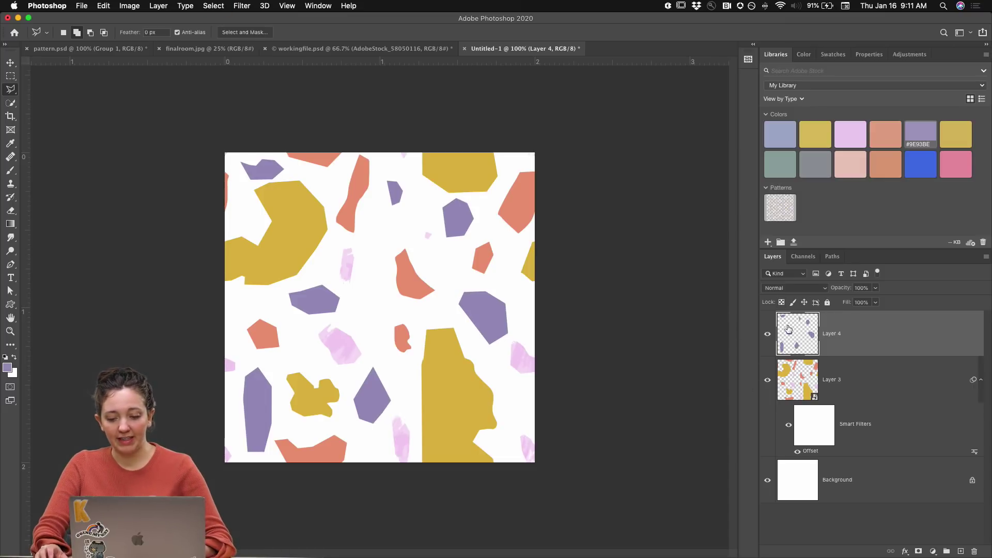
Select Layer 4 together with the Layer 3 smart object and merge them into one layer.
shift+click(798, 375)
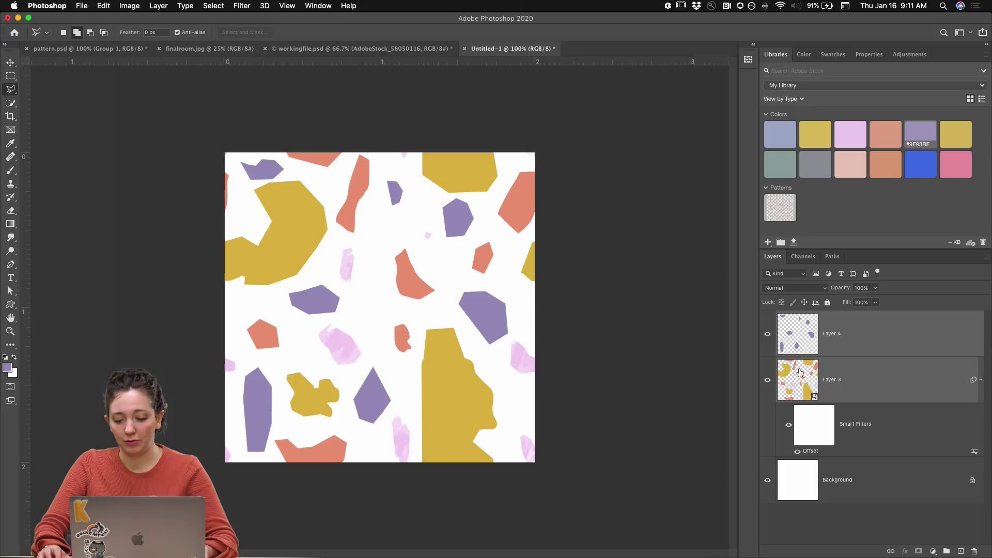
right_click(877, 338)
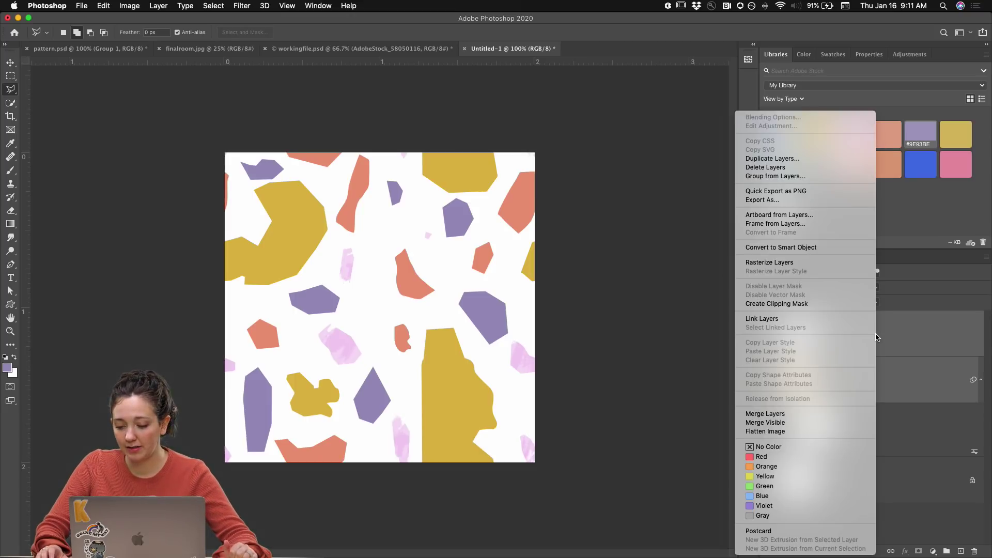
click(801, 414)
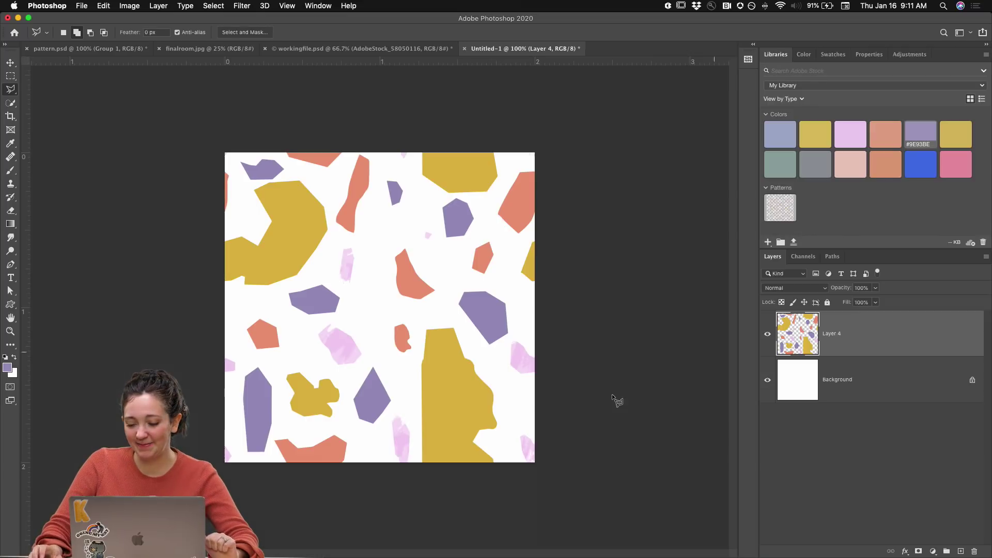
Hide the white Background layer and define the transparent tile as a pattern named "day8-tile".
click(768, 382)
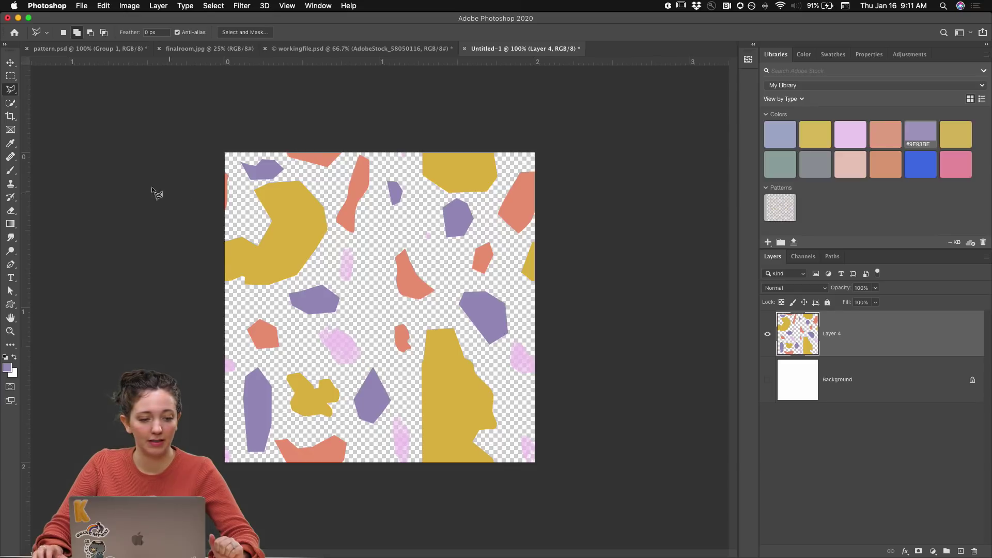
click(103, 6)
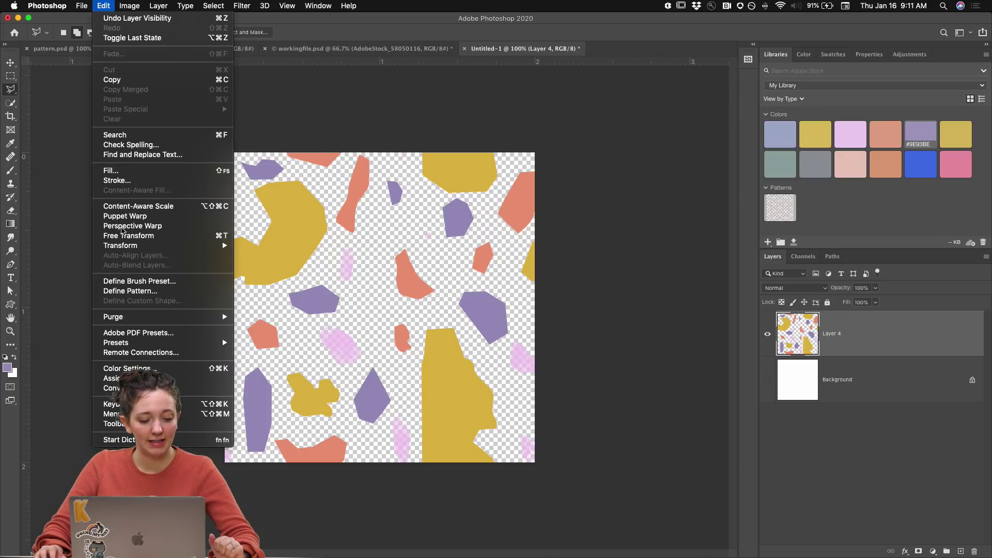
click(129, 292)
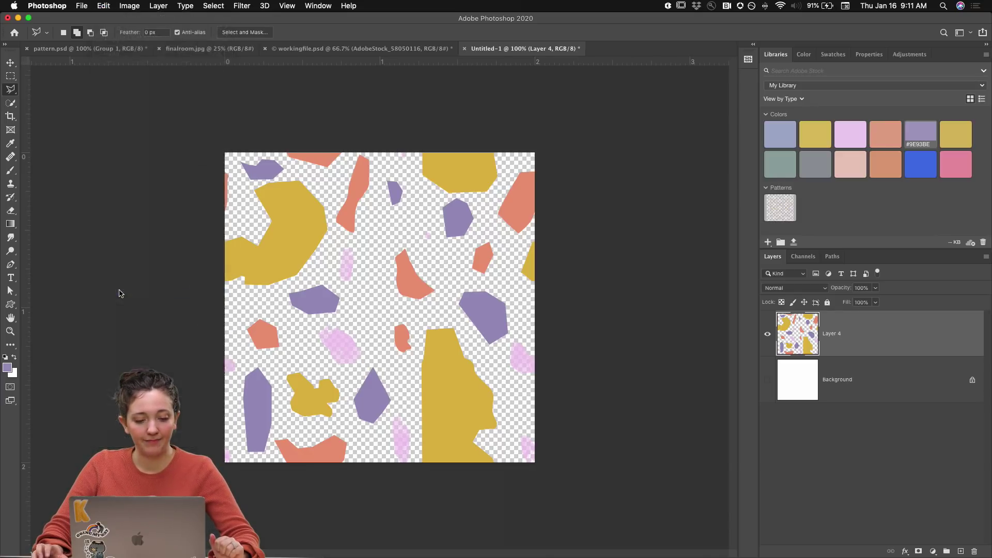
drag(74, 52, 378, 150)
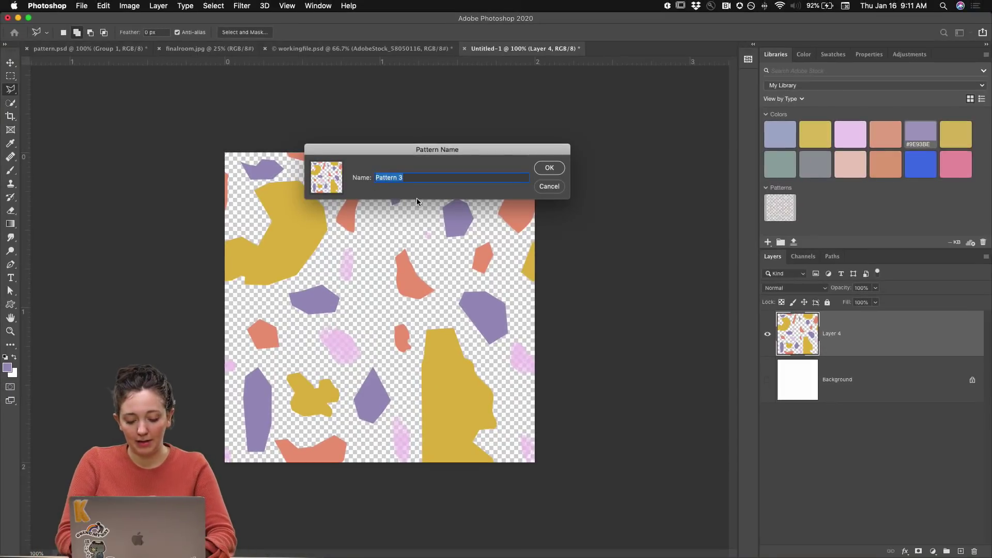
text(day8-tile)
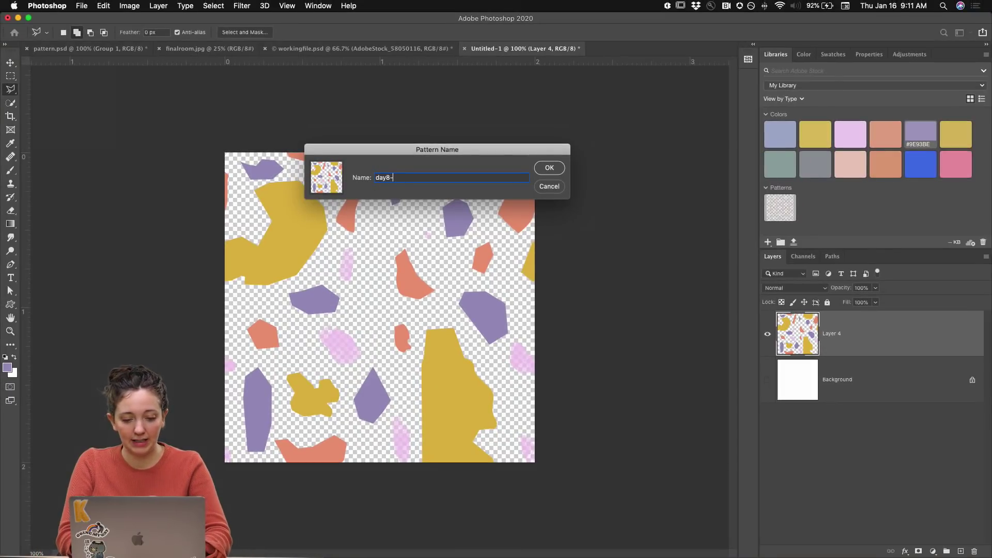
click(550, 169)
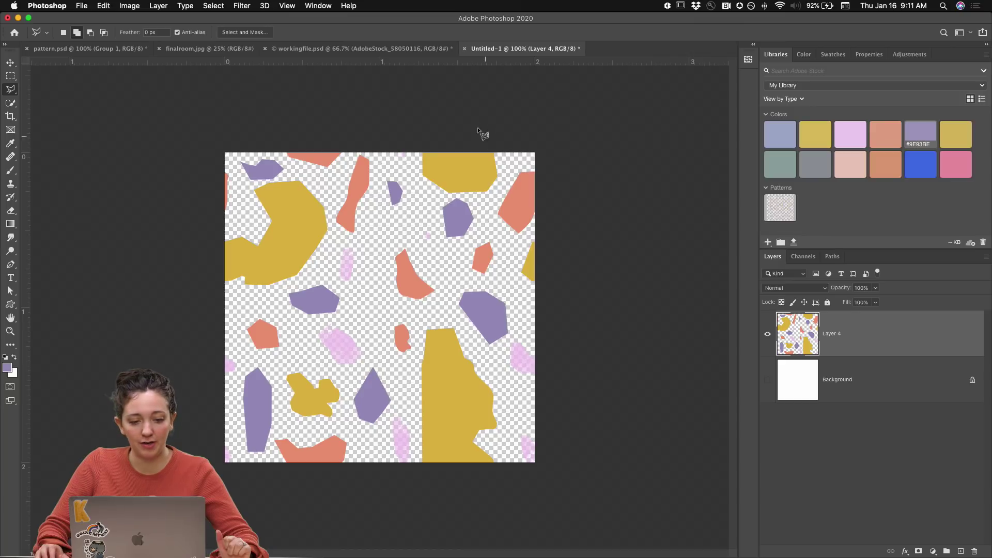
Display the saved patterns collection and switch to the workingfile.psd room document.
click(313, 6)
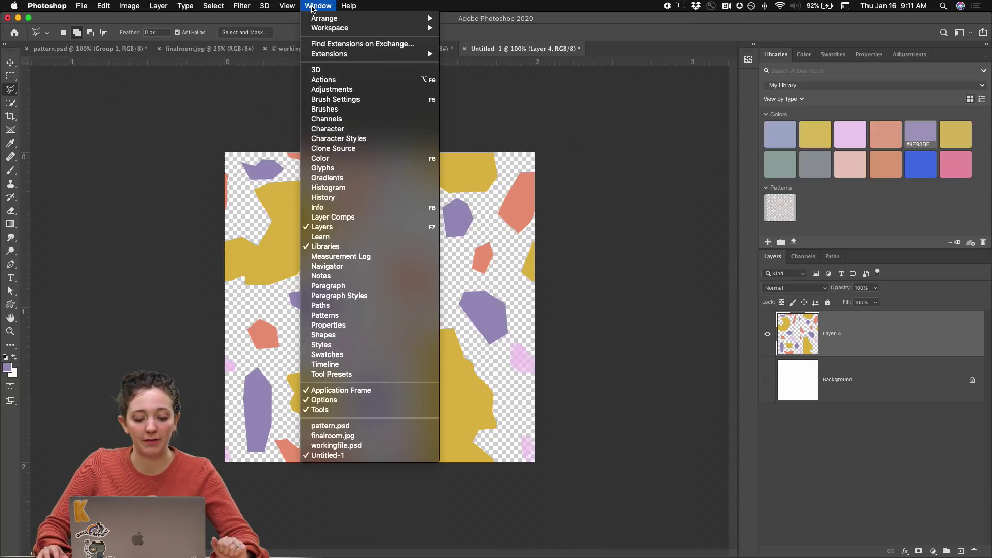
click(329, 317)
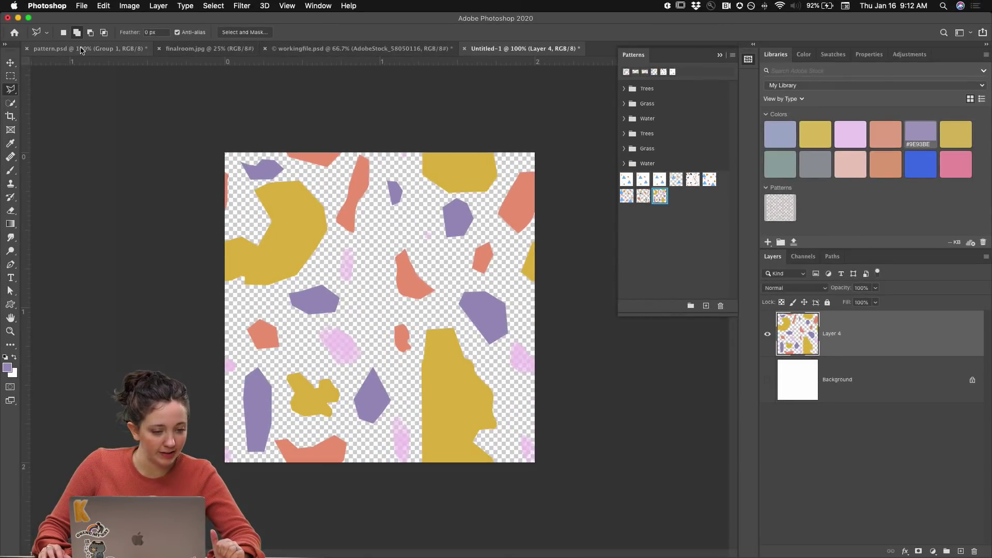
click(290, 48)
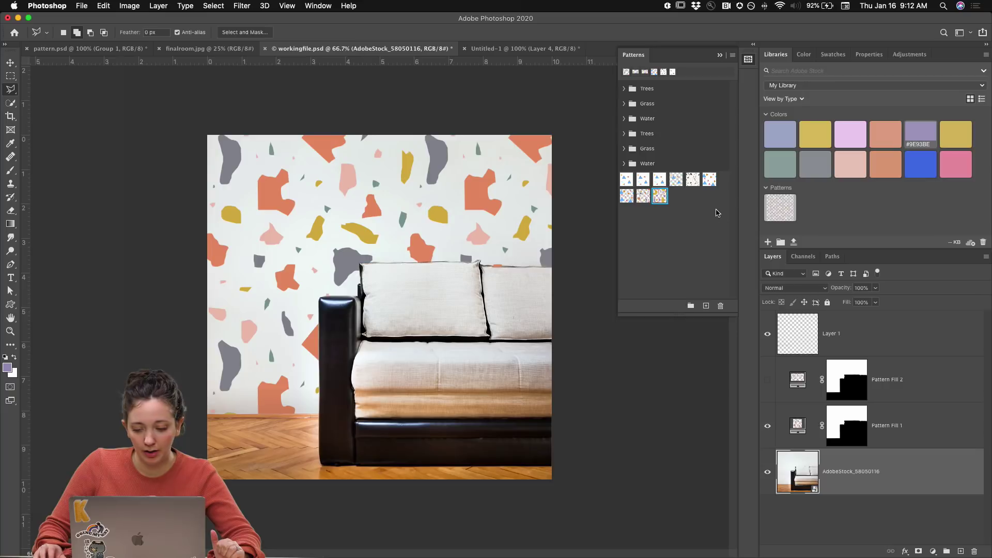
Toggle Pattern Fill 1's visibility to compare the wall with and without wallpaper, leaving the layer hidden.
click(768, 428)
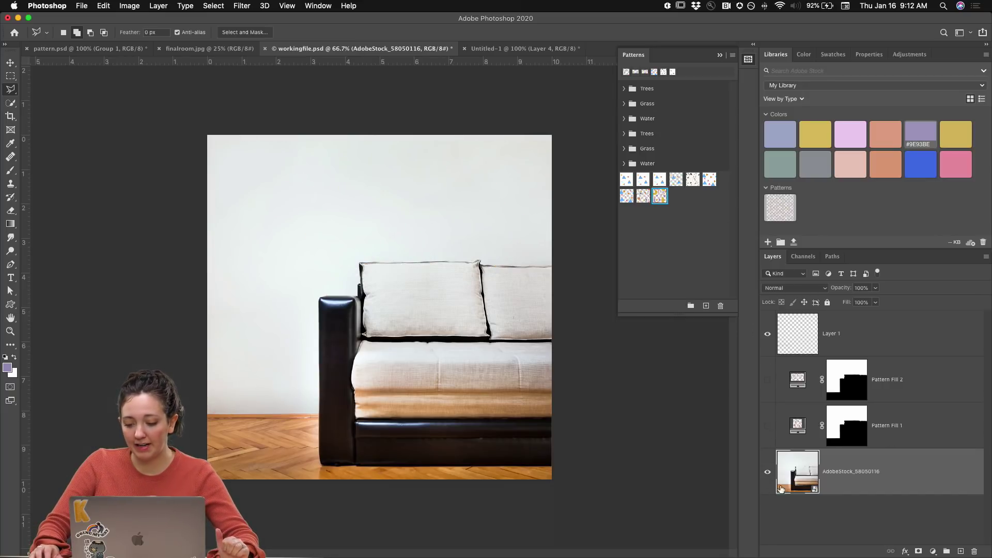
click(768, 427)
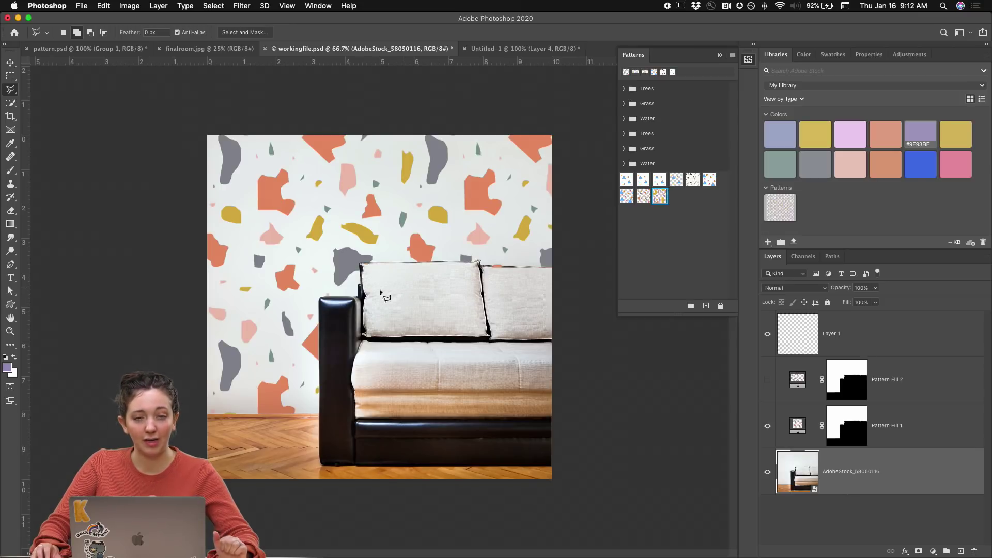
click(768, 426)
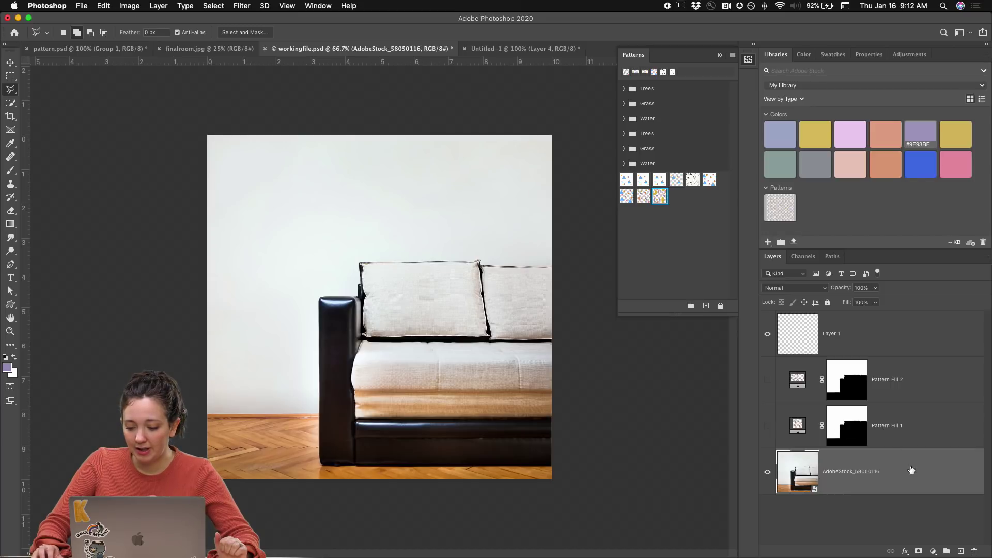
Add a pattern fill layer using the new terrazzo tile directly above the sofa photo, with the pattern scale set to 92%.
click(933, 552)
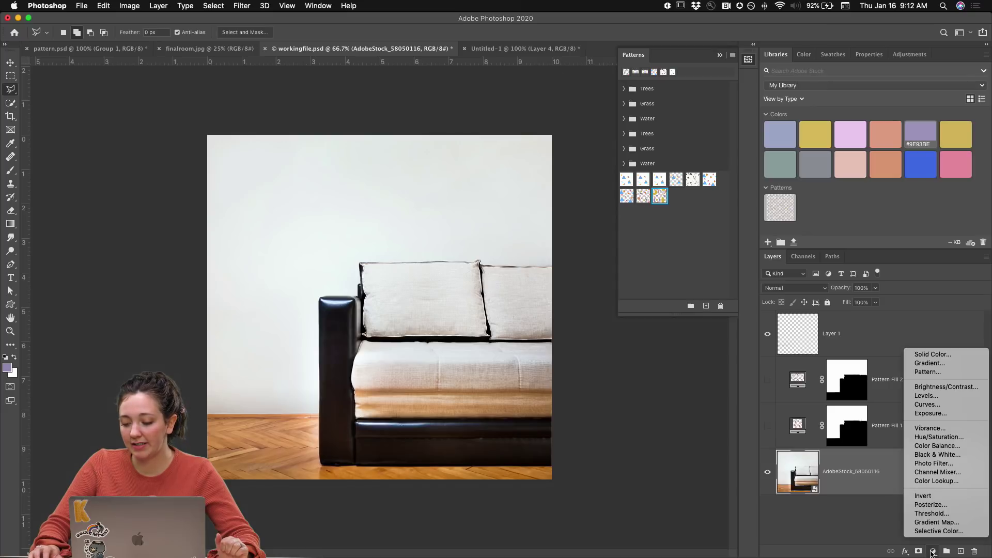
click(928, 372)
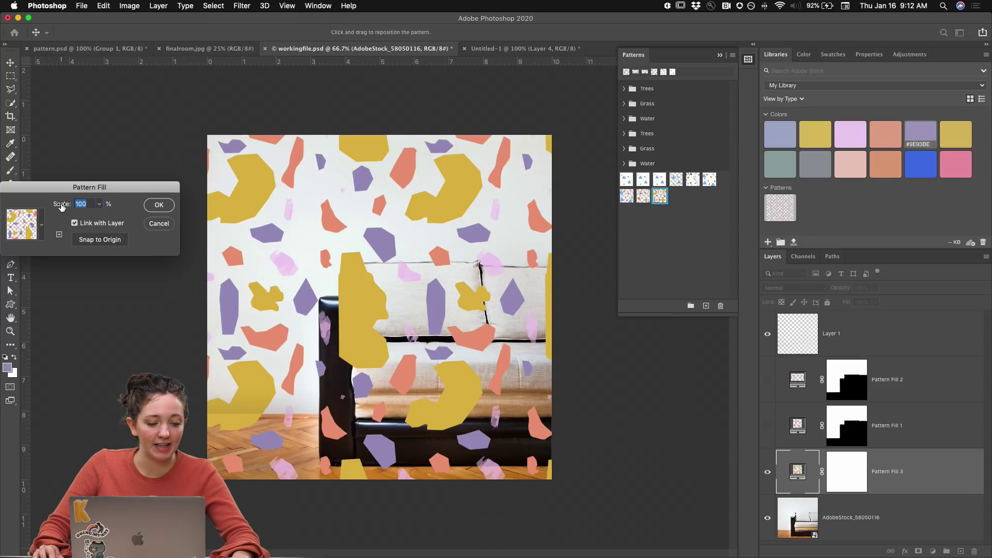
drag(58, 204, 67, 43)
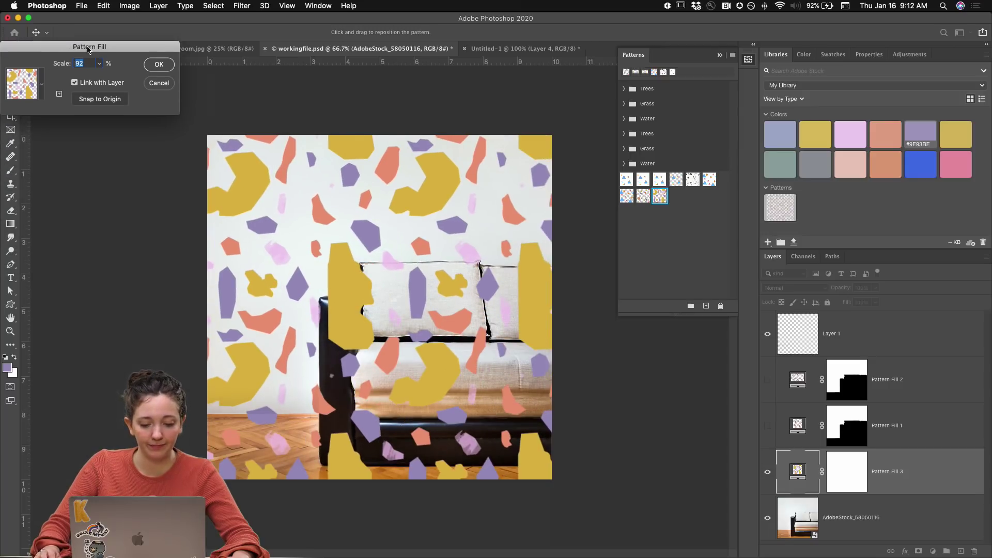
click(160, 68)
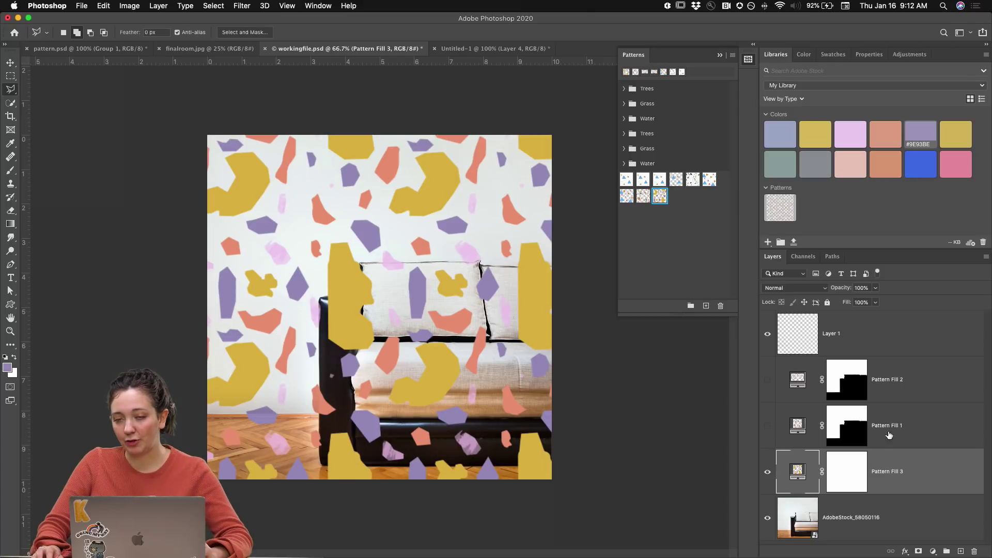
Copy Pattern Fill 1's layer mask onto Pattern Fill 3, replacing its blank mask so the pattern covers only the wall.
click(855, 424)
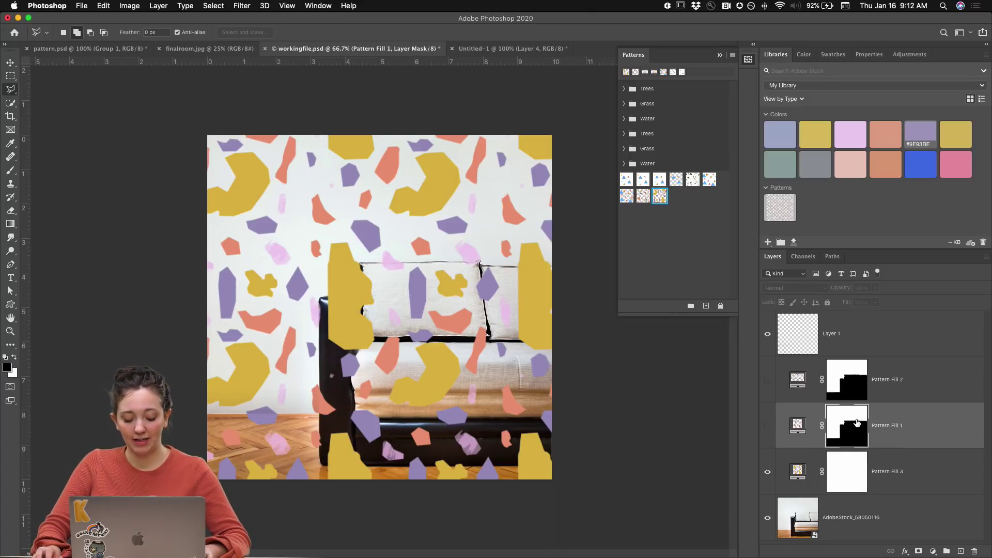
drag(858, 418, 846, 473)
click(584, 194)
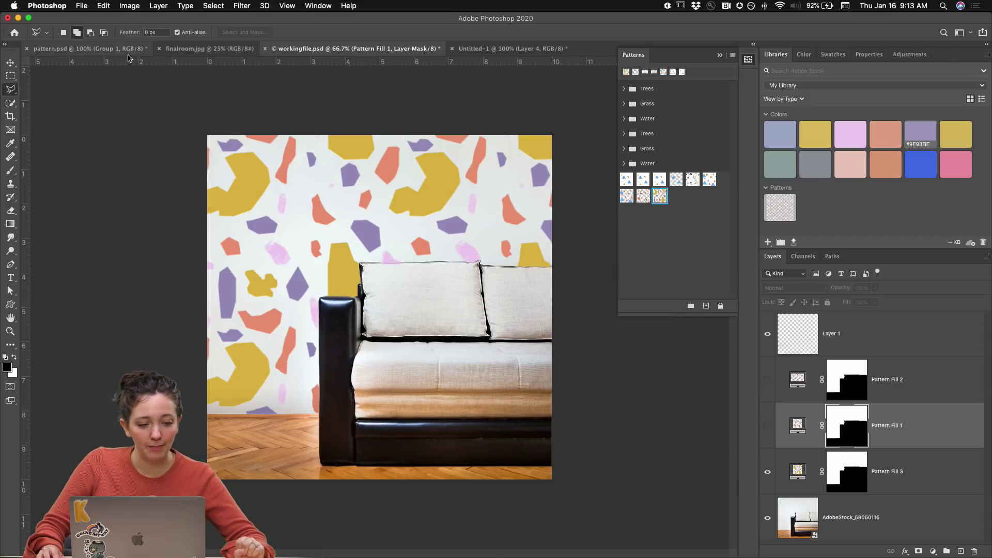
In the pattern.psd document, show the Final layer, hide Group 1 and Layer 0, and select Final.
click(99, 50)
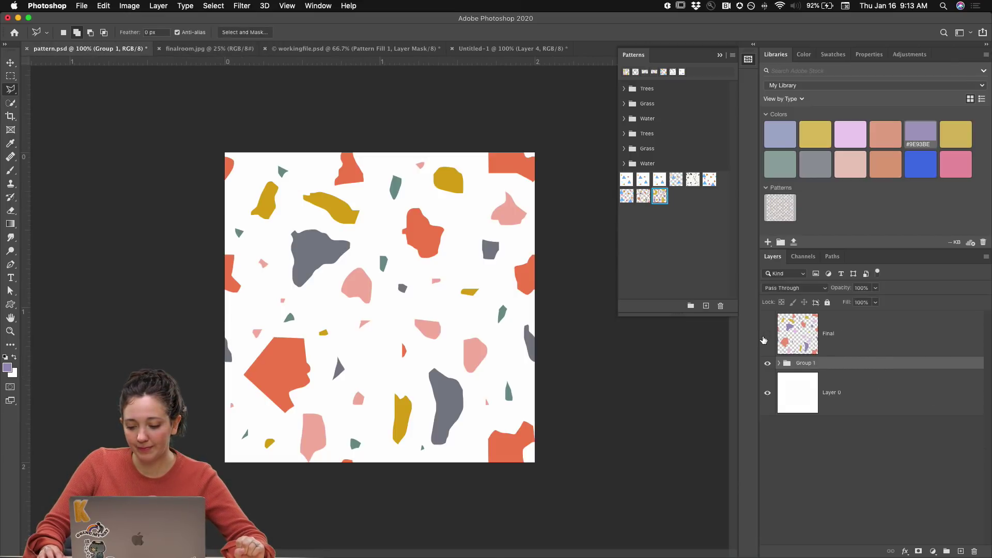
click(767, 334)
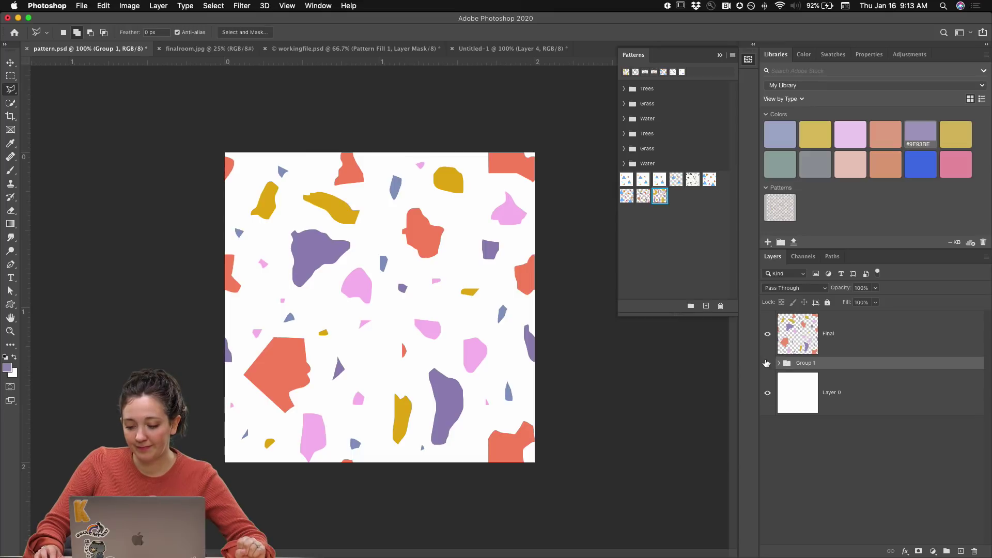
click(768, 363)
click(767, 395)
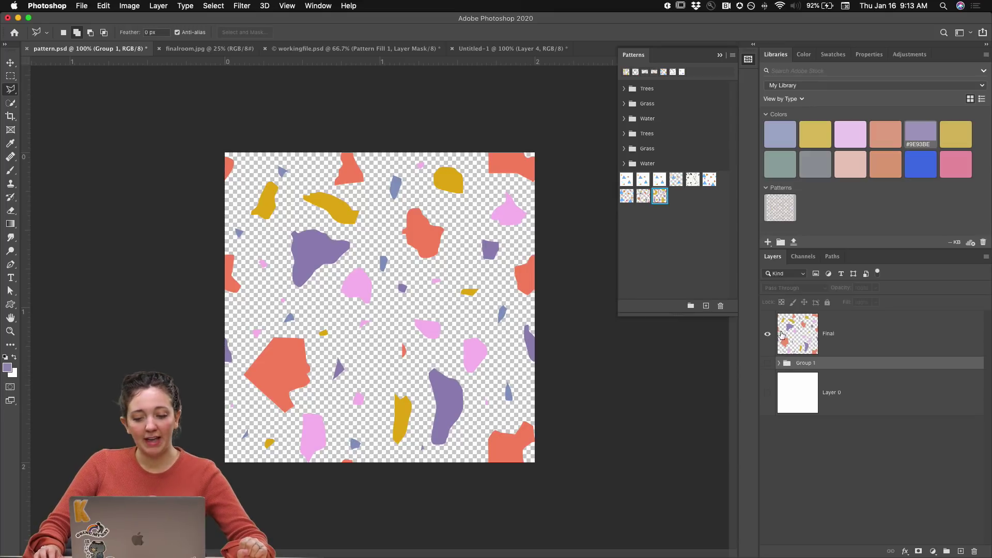
click(797, 335)
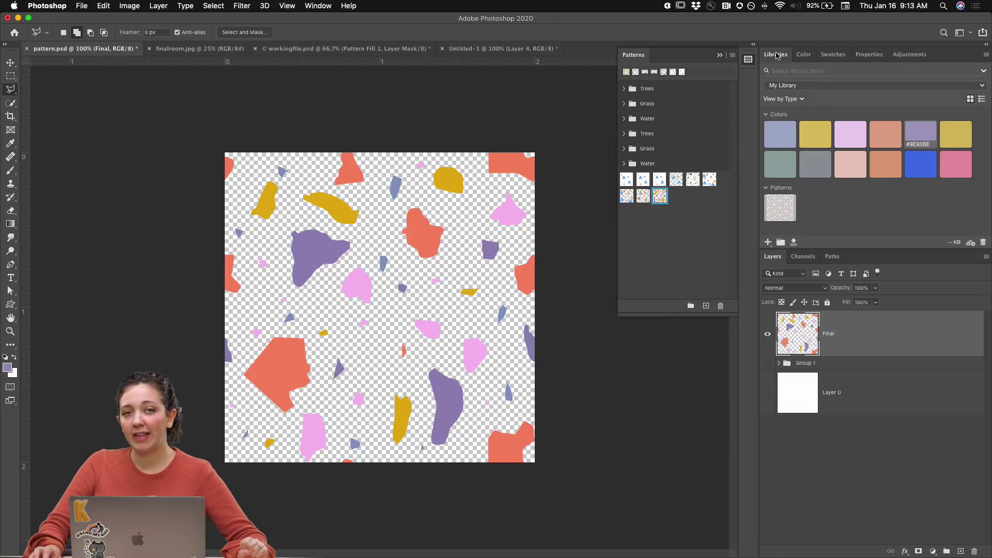
View the contents of the VALENTINES library and return to My Library.
click(319, 6)
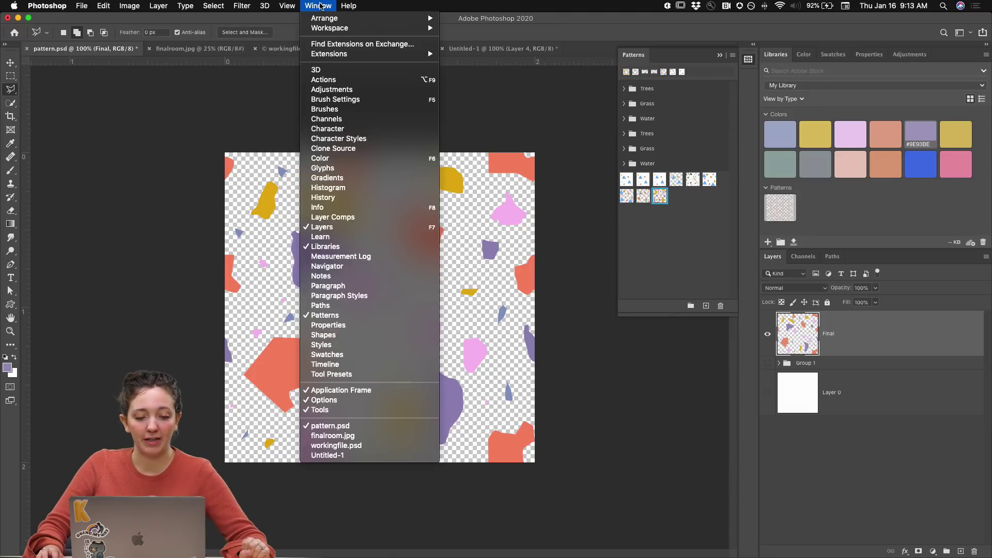
click(330, 248)
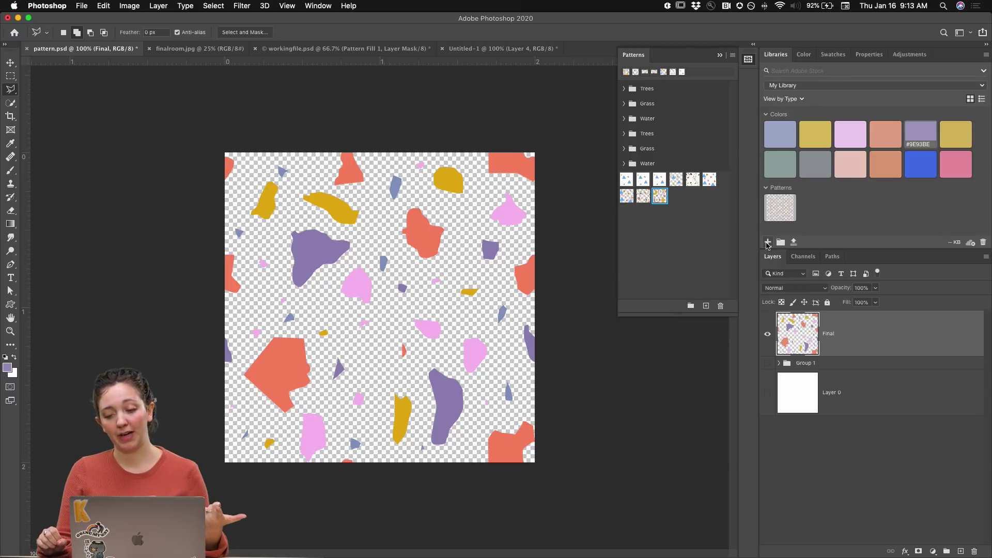
click(800, 86)
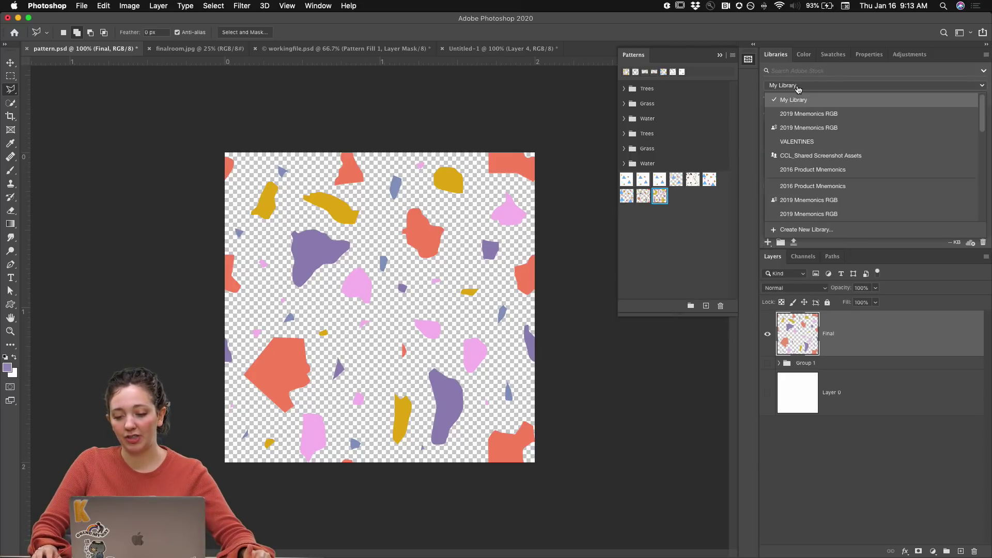
click(800, 142)
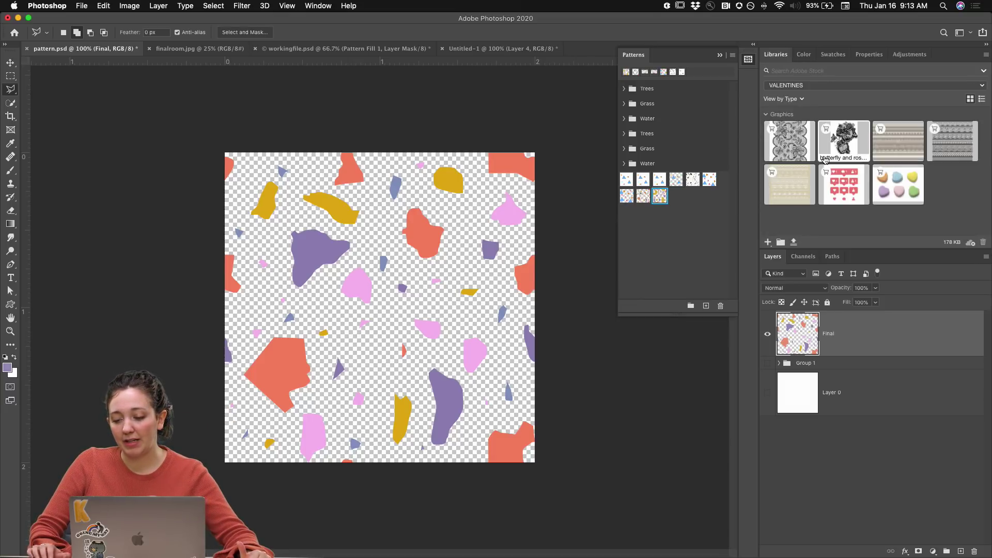
click(806, 89)
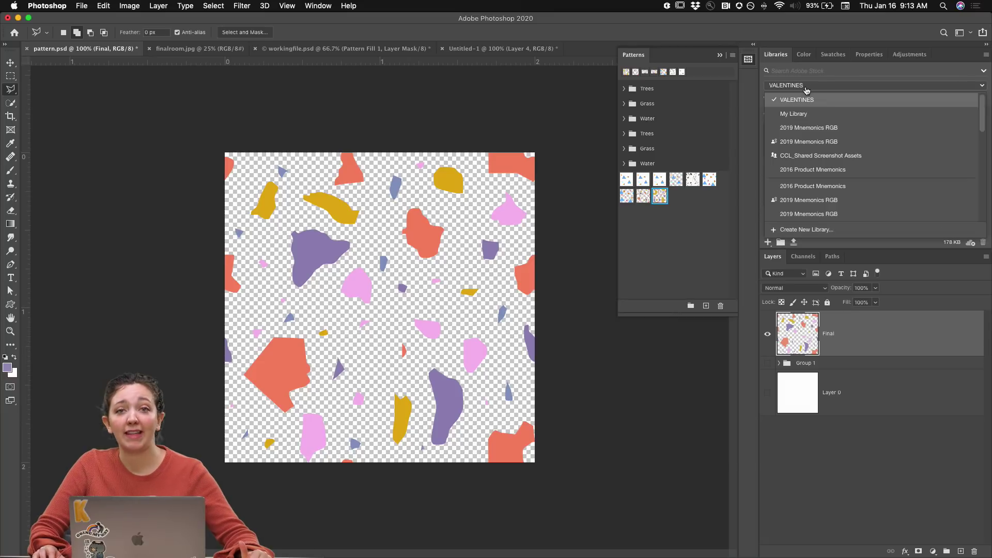
click(795, 120)
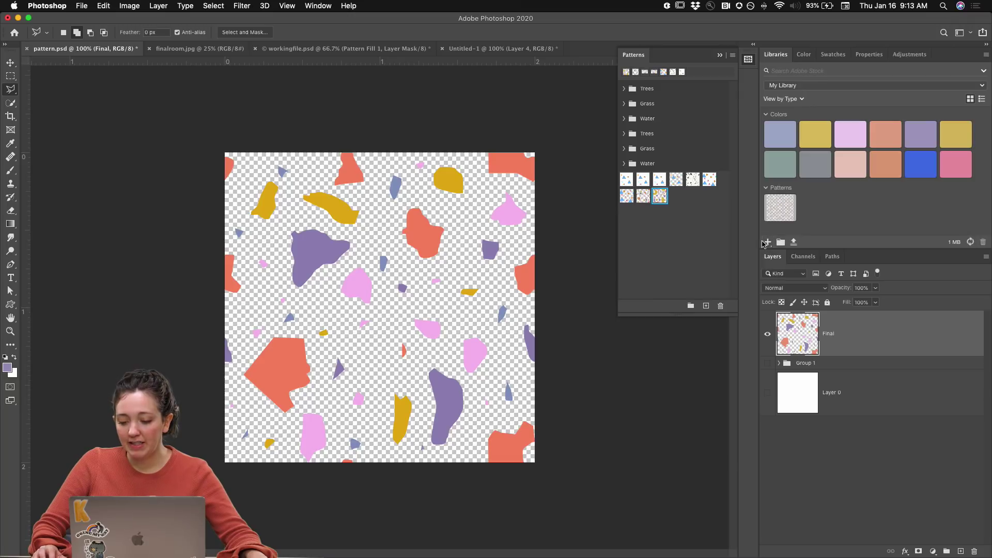
Start Create From Image on the Final artwork for My Library and enlarge its dialog window.
click(769, 242)
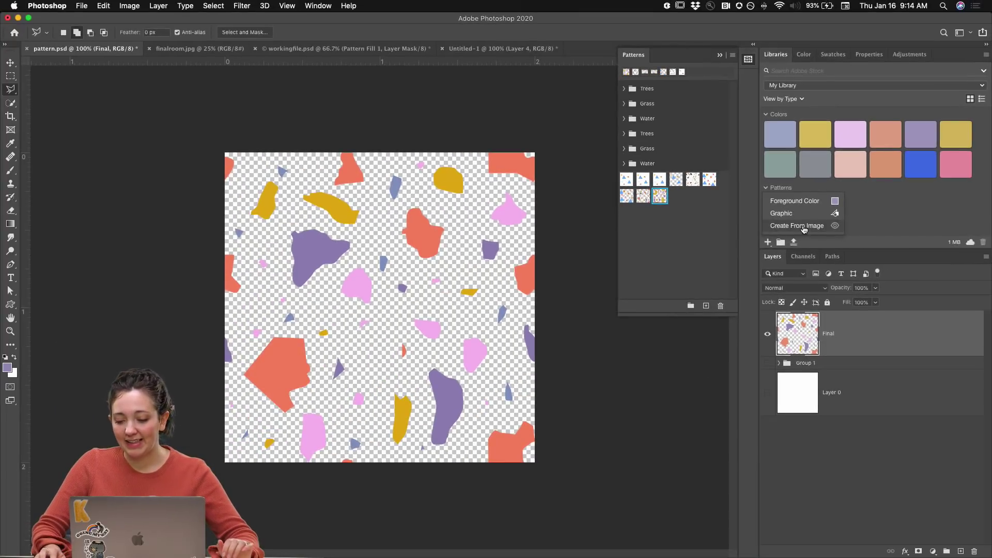
click(803, 227)
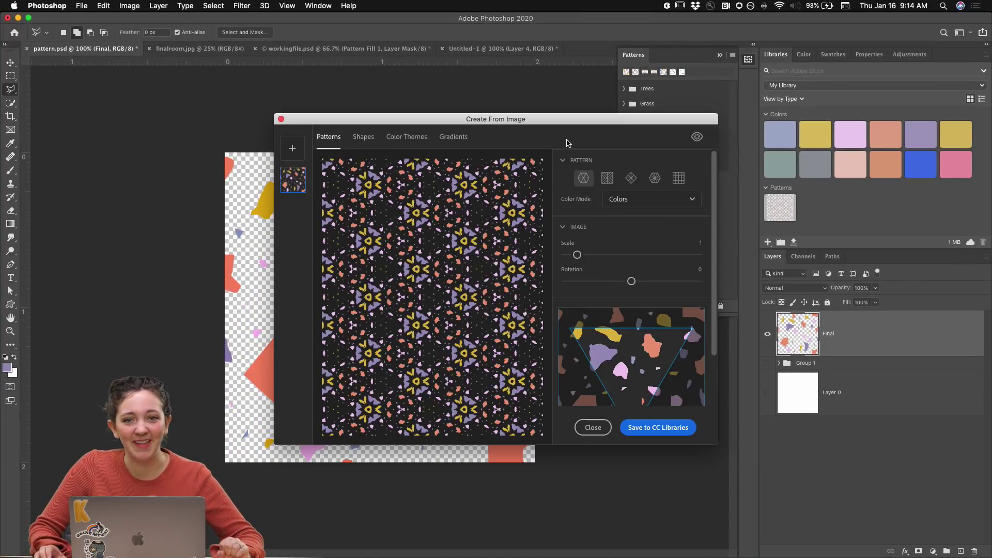
drag(474, 126, 357, 75)
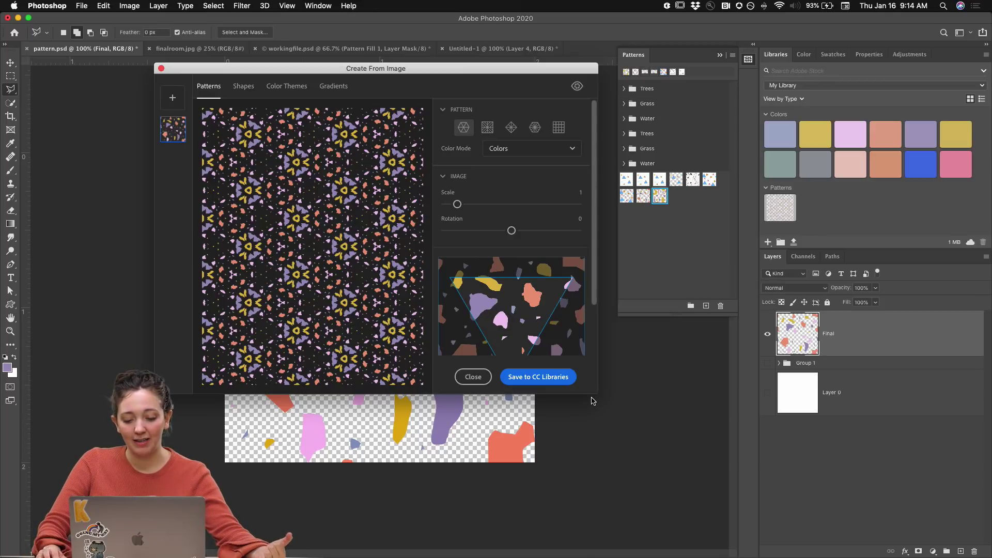
drag(593, 401, 652, 487)
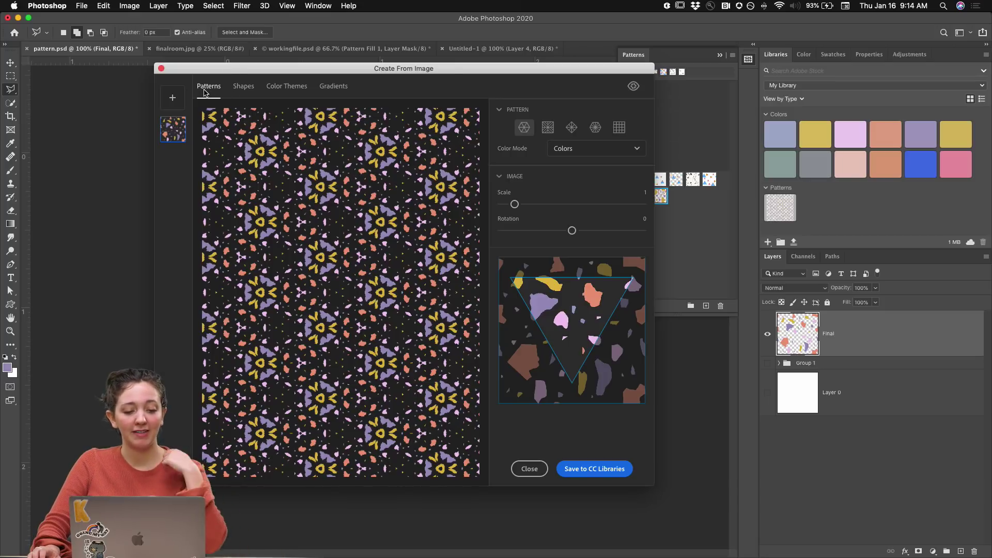
Review the Shapes, Color Themes and Gradients generated from the artwork and return to Patterns.
click(245, 89)
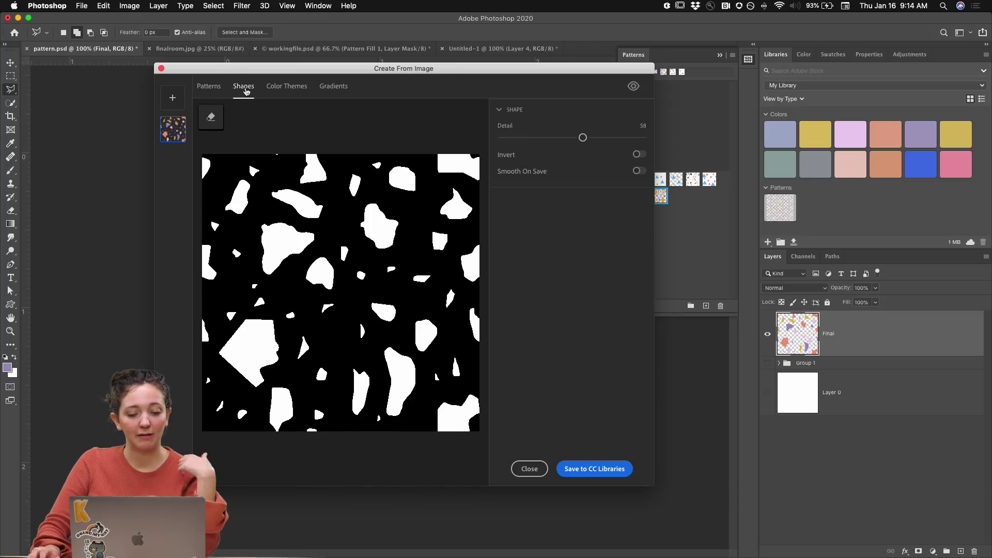
click(277, 91)
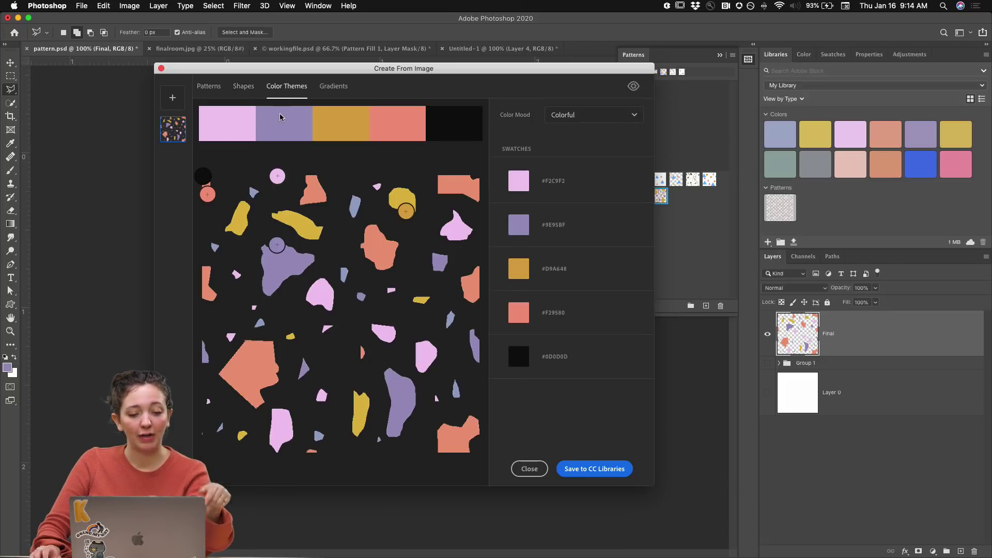
click(326, 92)
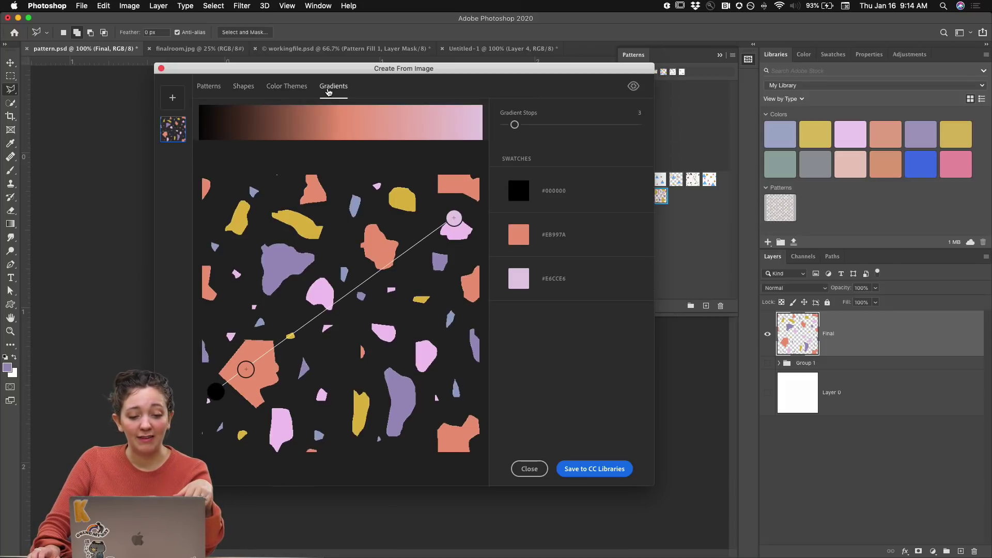
click(209, 88)
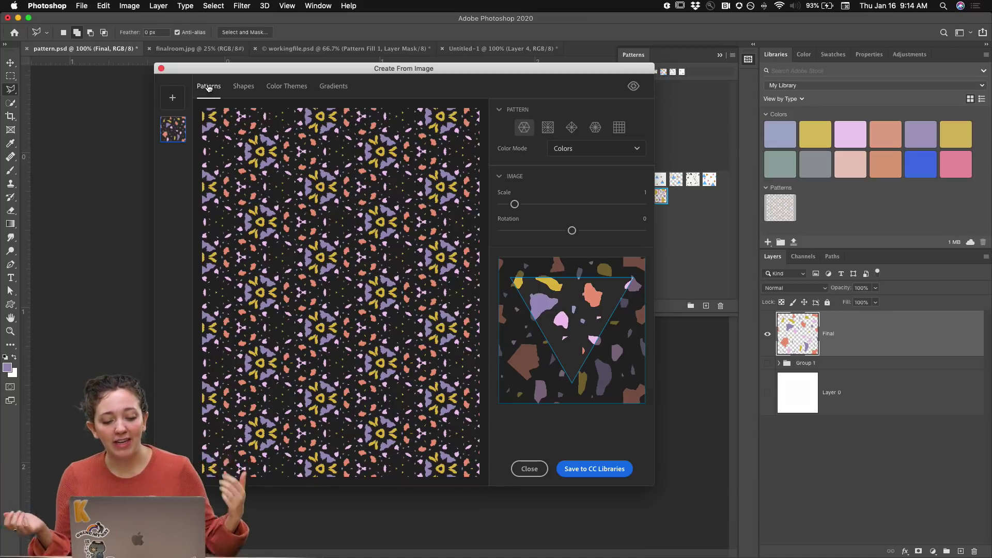
Try the second and third tile geometries, repositioning the source image to vary the pattern preview.
drag(555, 326, 536, 311)
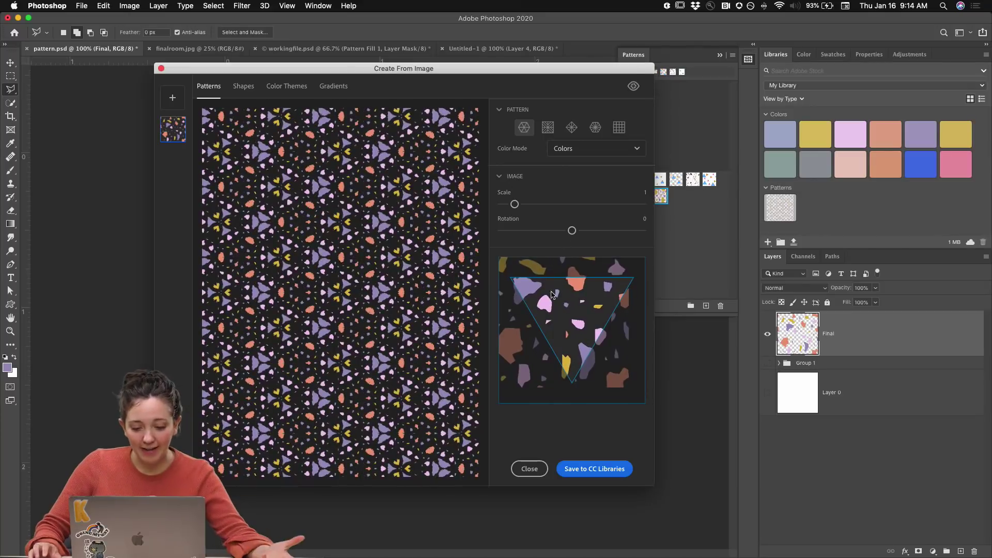
click(547, 127)
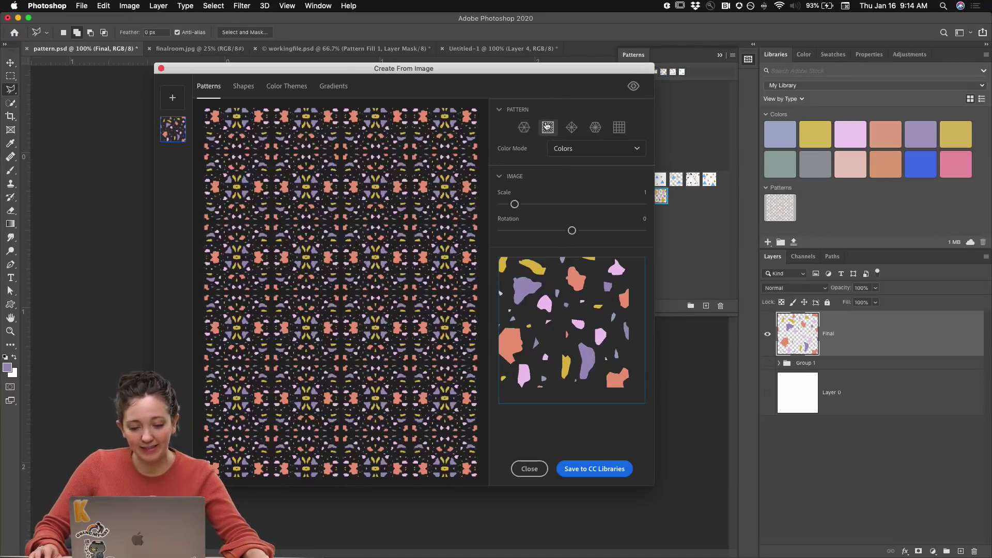
click(571, 128)
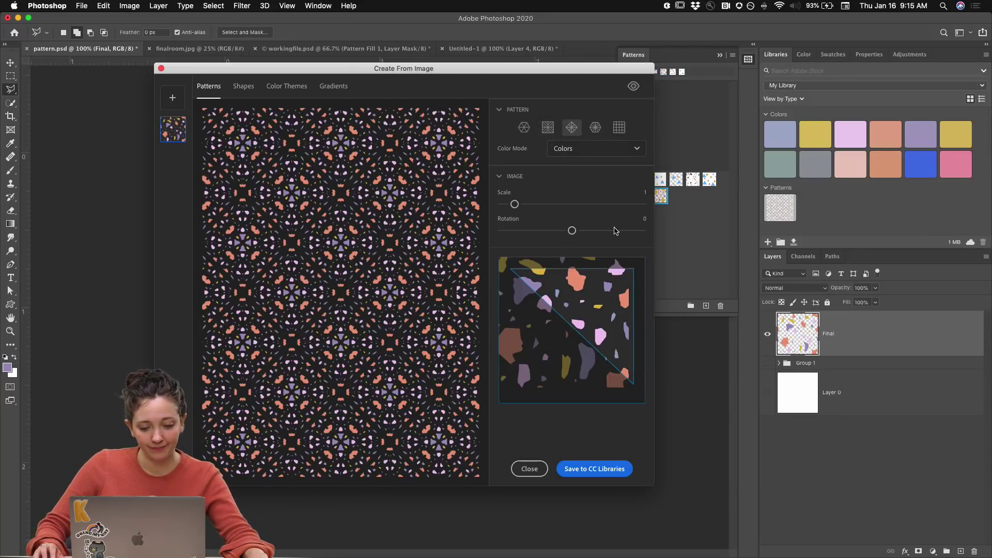
drag(577, 312, 569, 343)
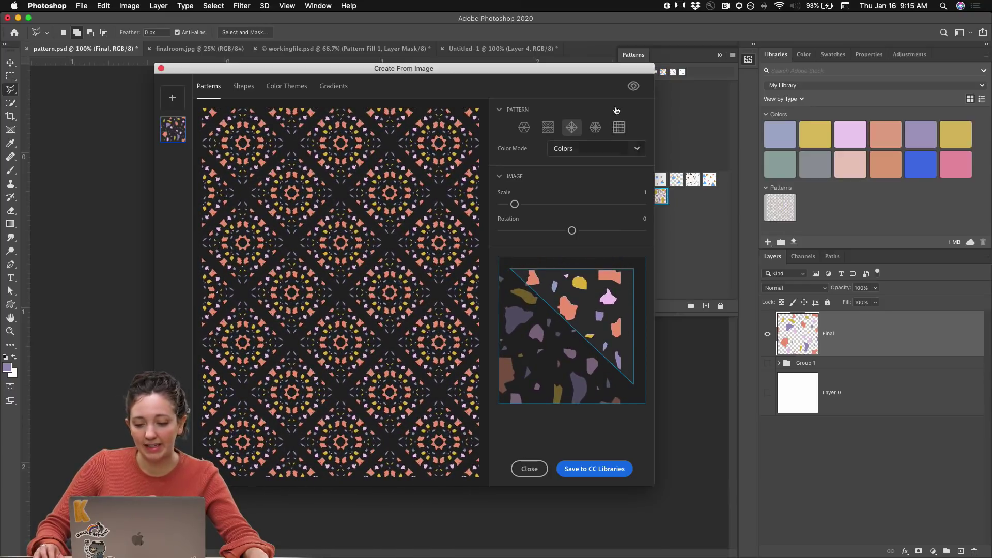
Compare the fifth and first tile geometries with the fourth, and settle on the fourth, hexagonal one.
click(594, 129)
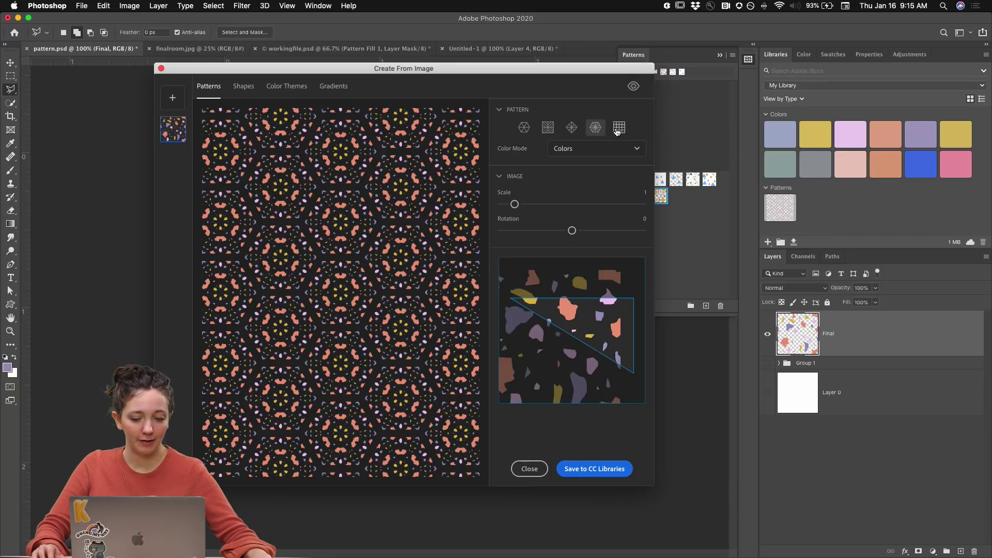
click(619, 130)
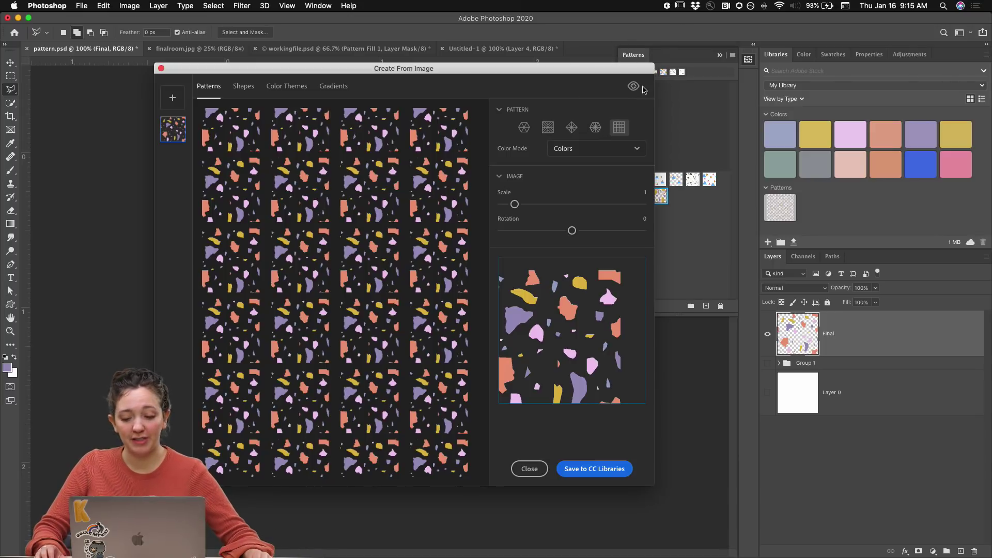
click(595, 131)
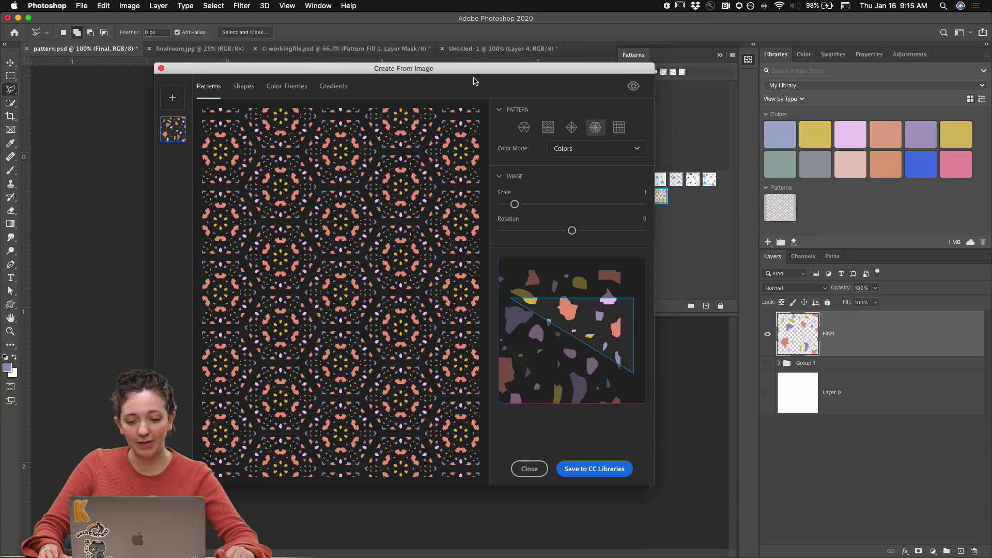
drag(467, 69, 504, 84)
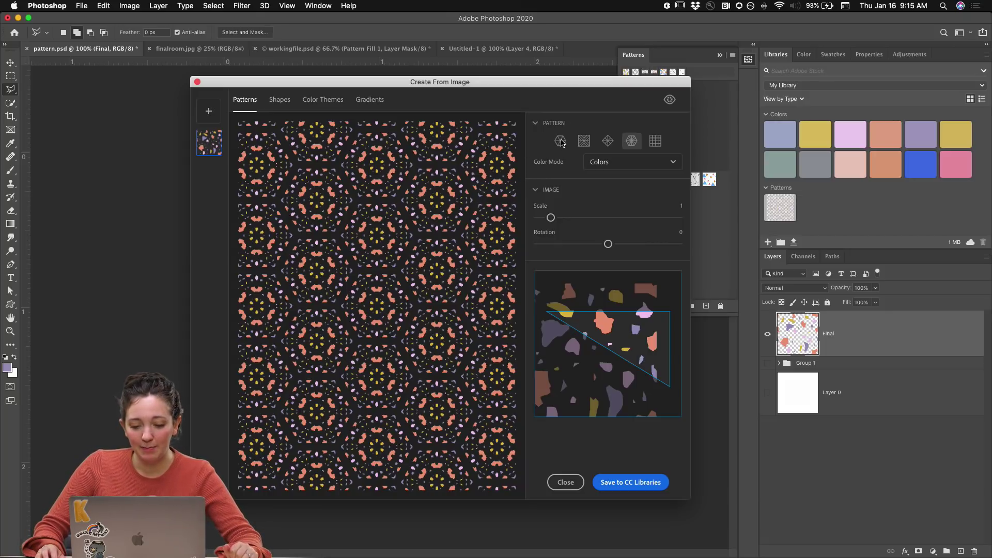
click(561, 142)
click(633, 141)
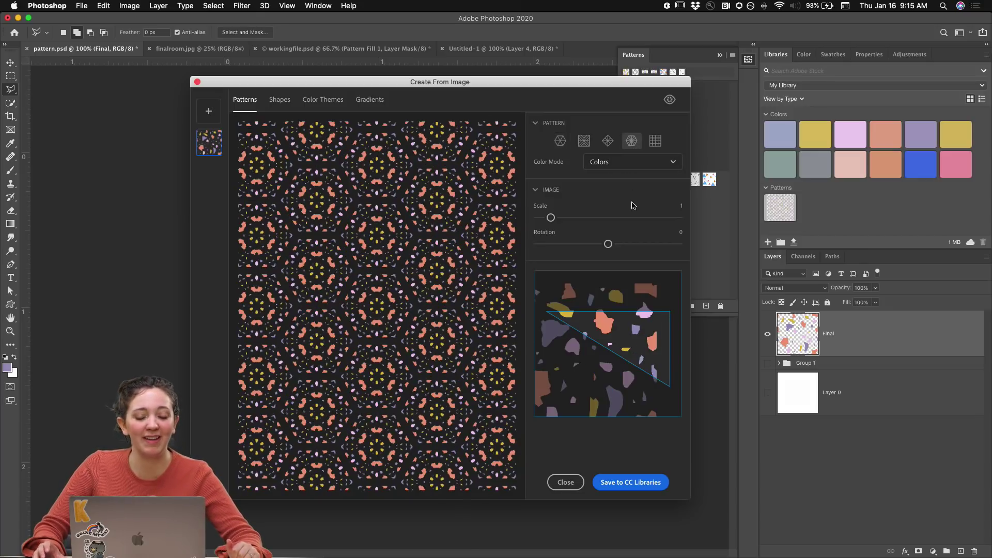
Try an image scale of 2.7, set it to 1.1, and reposition the source so purple and pink shapes fill the sampling triangle.
drag(551, 218, 574, 217)
drag(584, 350, 615, 258)
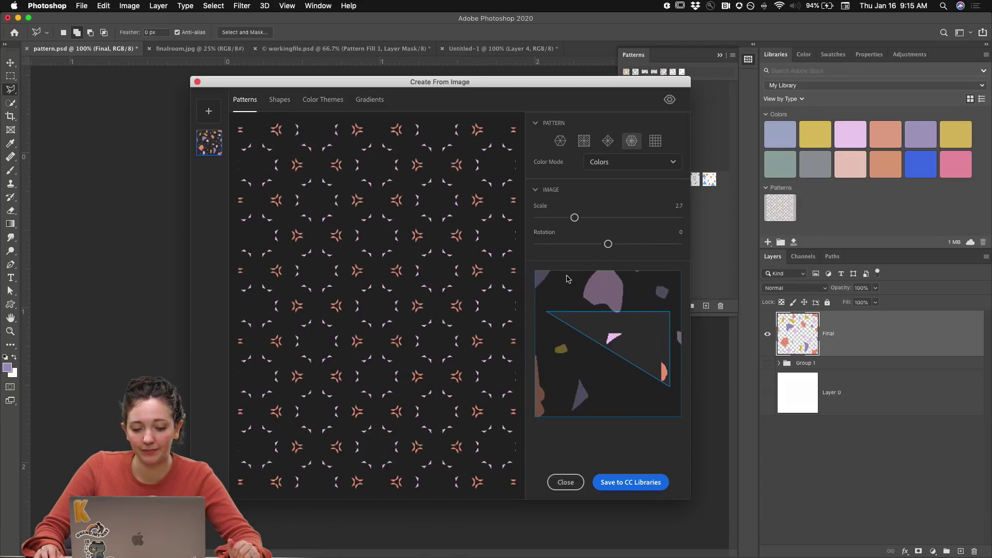
drag(575, 218, 549, 230)
drag(611, 345, 621, 376)
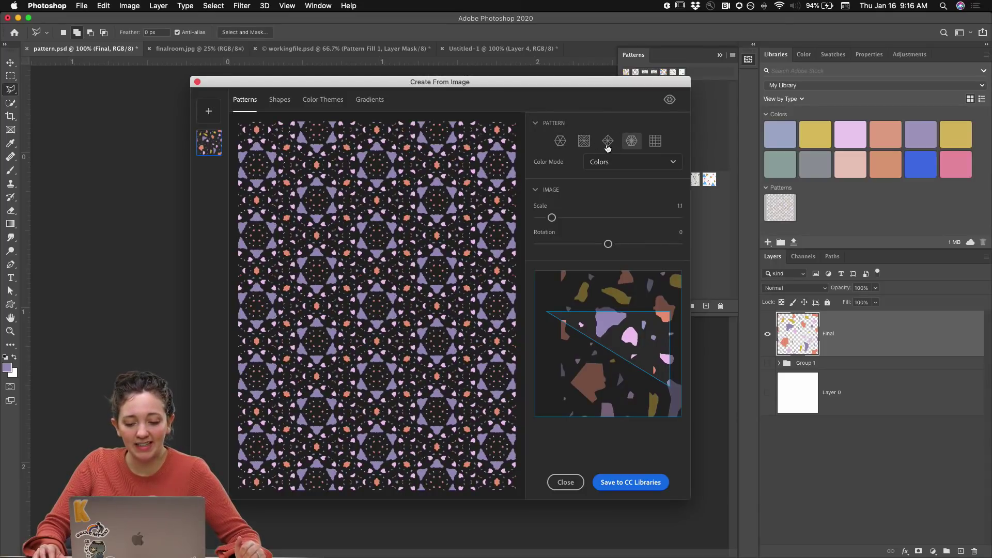
Try the third tile geometry, repositioning the source image several times so different terrazzo shapes fill the sampling triangle.
click(608, 142)
drag(624, 335, 619, 379)
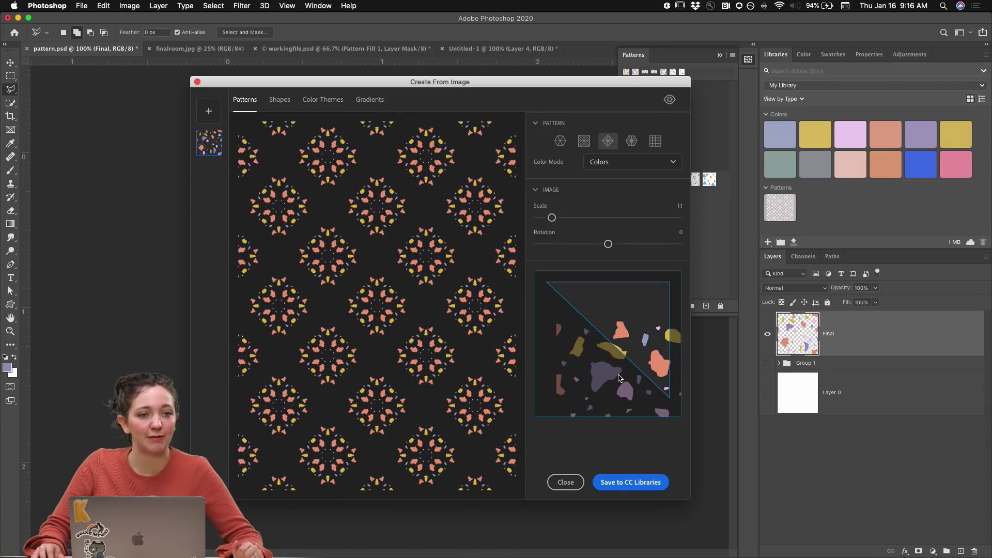
drag(620, 379, 603, 309)
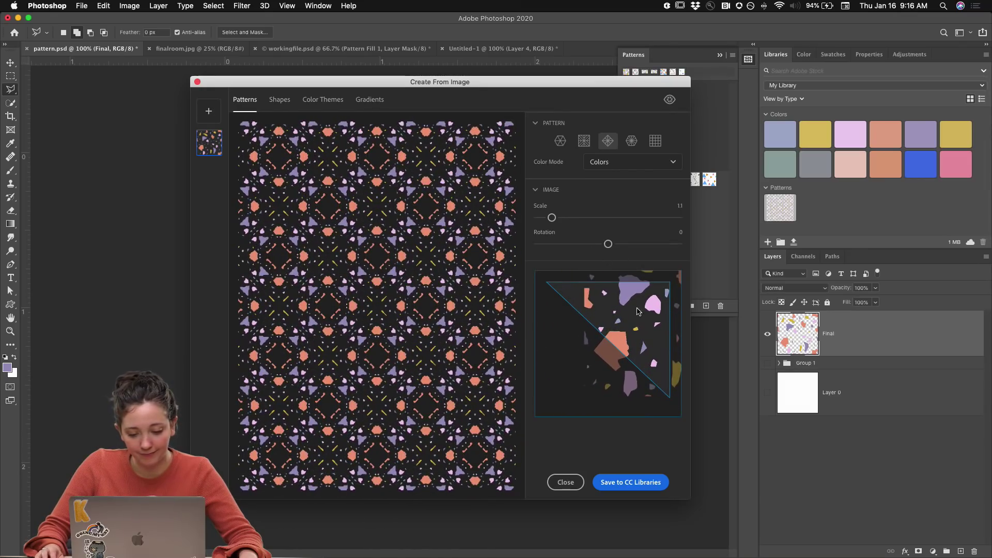
drag(637, 311, 602, 349)
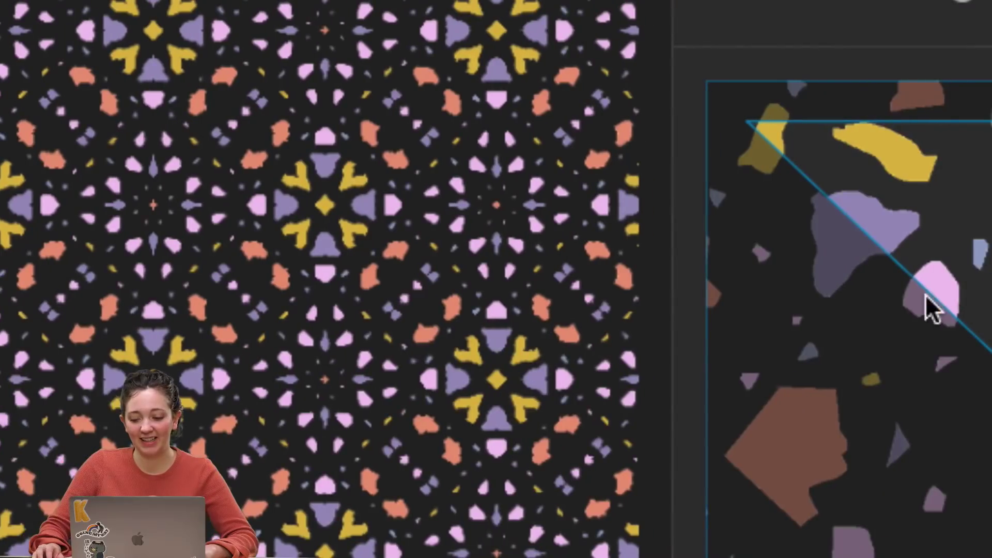
mouse_move(910, 252)
mouse_down()
mouse_move(857, 273)
mouse_move(858, 403)
mouse_move(991, 400)
mouse_move(991, 277)
mouse_move(923, 246)
mouse_up()
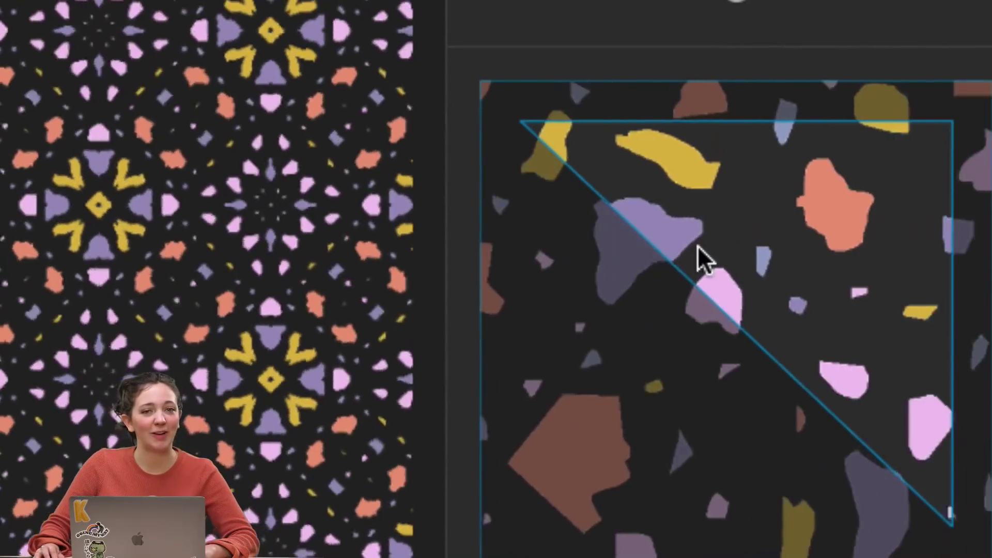
drag(698, 246, 656, 24)
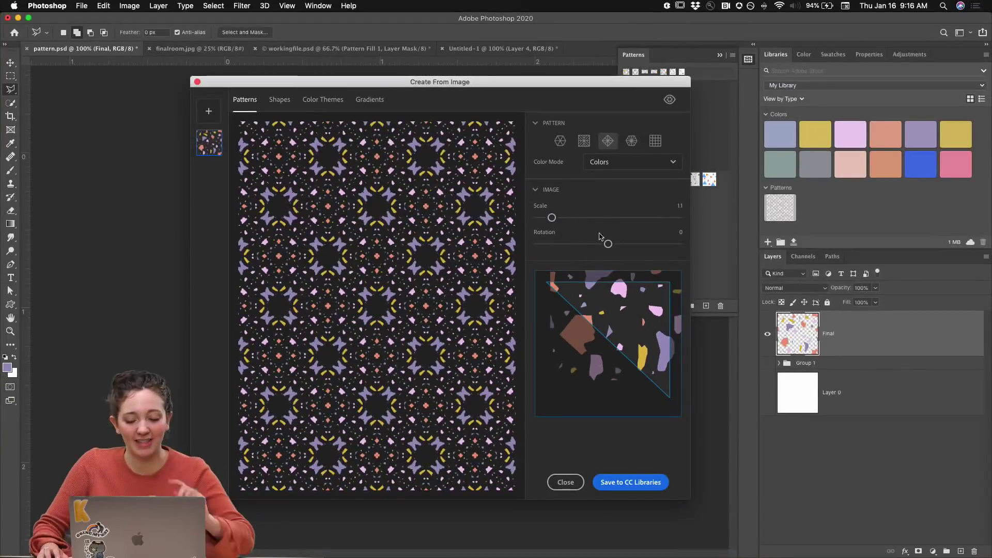
Try the fourth, hexagonal tile geometry again, repositioning the source image and increasing its scale to 2.1.
click(632, 141)
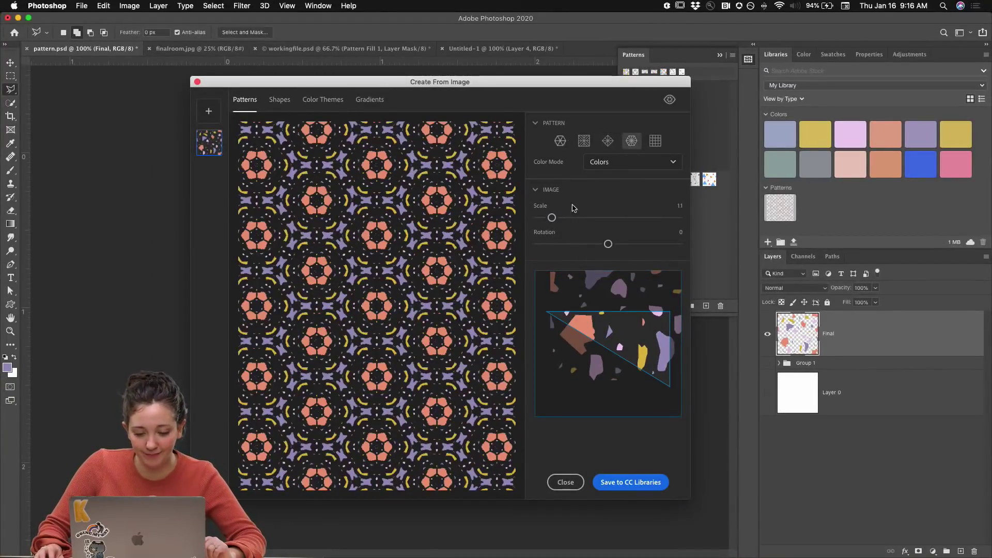
drag(620, 346, 698, 346)
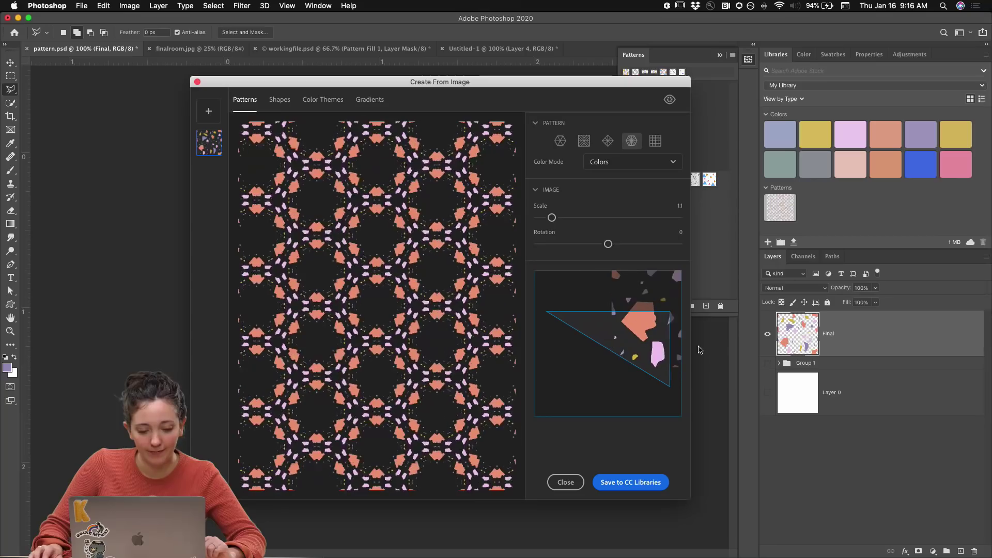
mouse_move(640, 334)
mouse_down()
mouse_move(589, 368)
mouse_move(608, 384)
mouse_move(600, 396)
mouse_up()
drag(552, 218, 566, 218)
drag(609, 342, 530, 331)
Generate the pattern with the first tile geometry at scale 1.1 and rotation -109, centring an orange shape and yellow shapes in the sampling triangle.
click(558, 146)
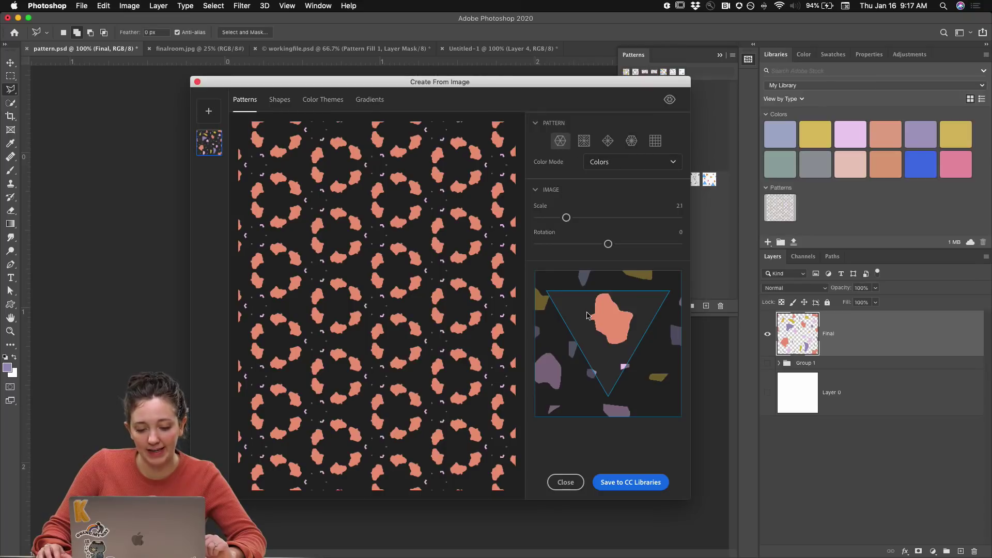
drag(608, 311, 632, 307)
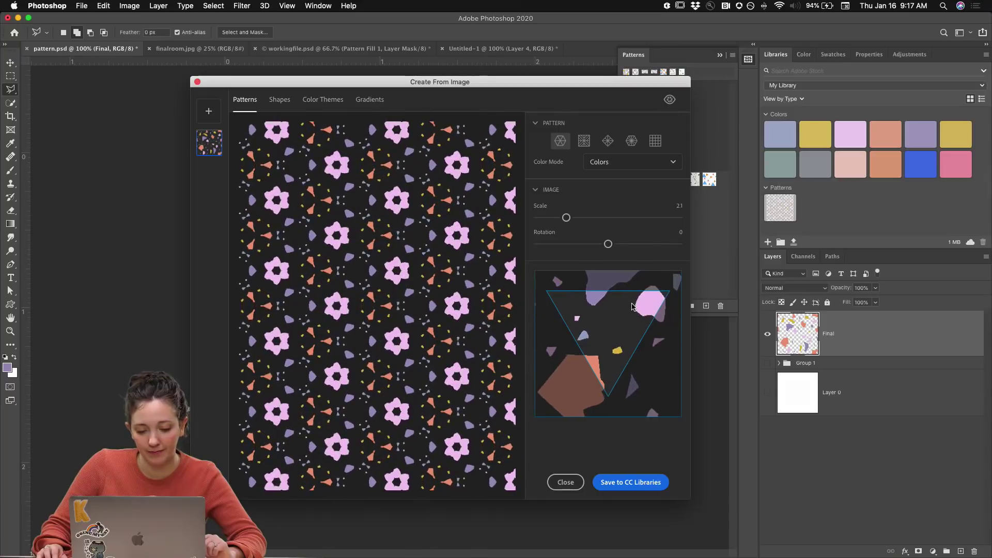
drag(567, 218, 555, 218)
drag(609, 346, 559, 338)
drag(608, 244, 566, 244)
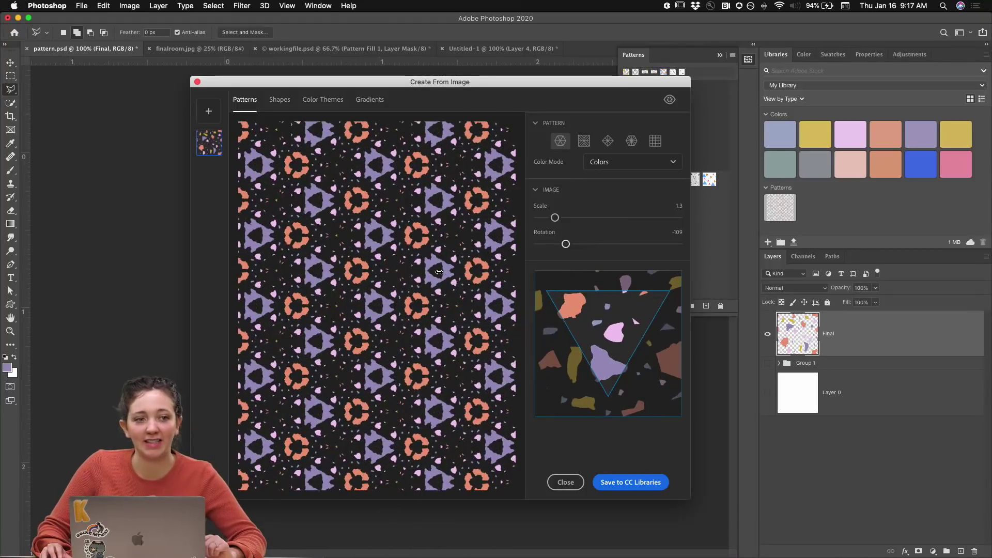
drag(602, 376, 635, 380)
drag(630, 340, 618, 342)
drag(555, 218, 551, 217)
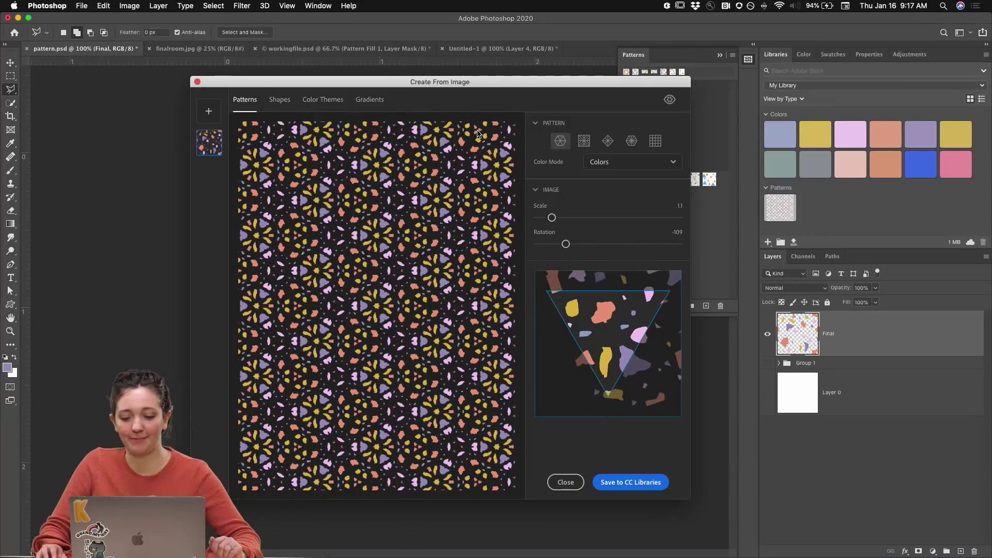
Keep the color mode on Colors, save the pattern to CC Libraries, close Create From Image and switch to workingfile.psd.
click(591, 164)
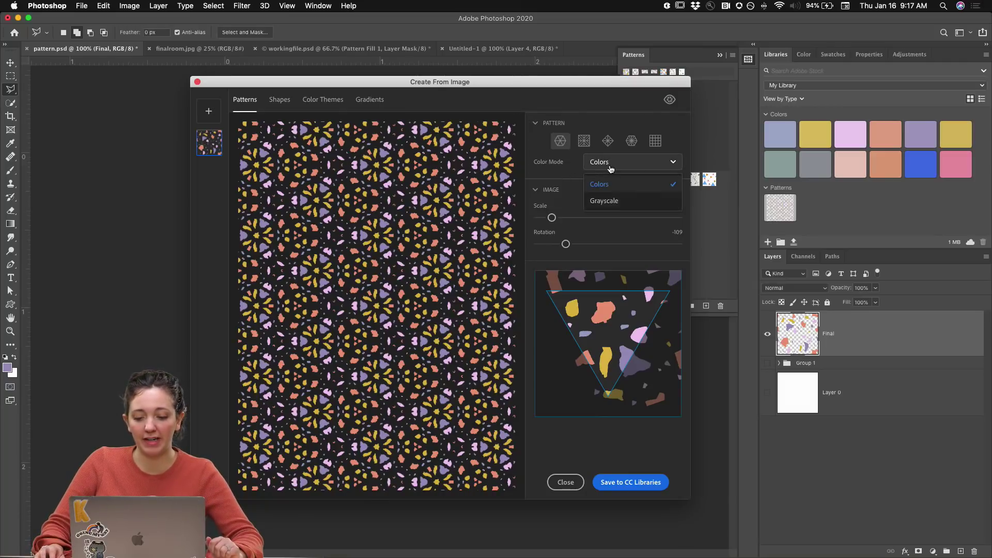
click(554, 168)
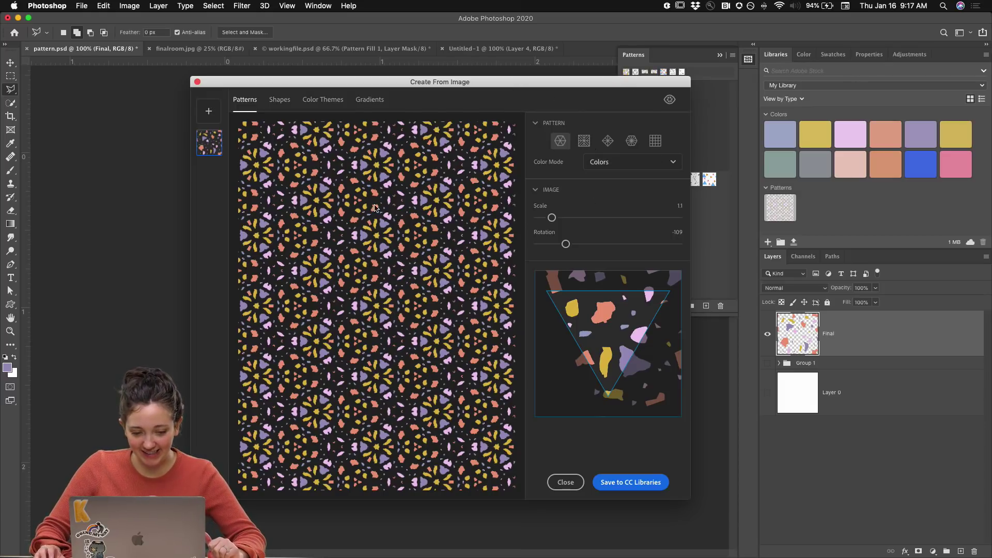
click(630, 485)
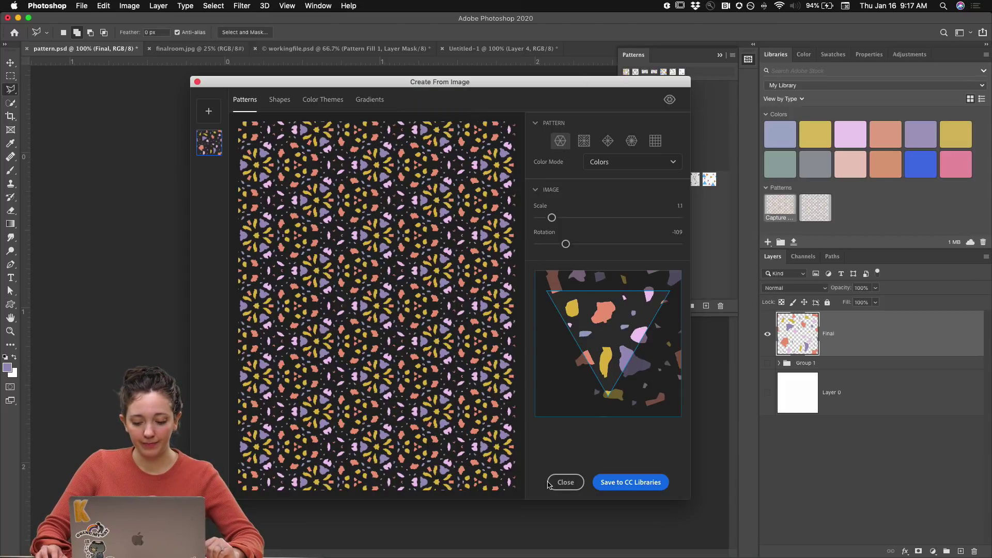
click(566, 482)
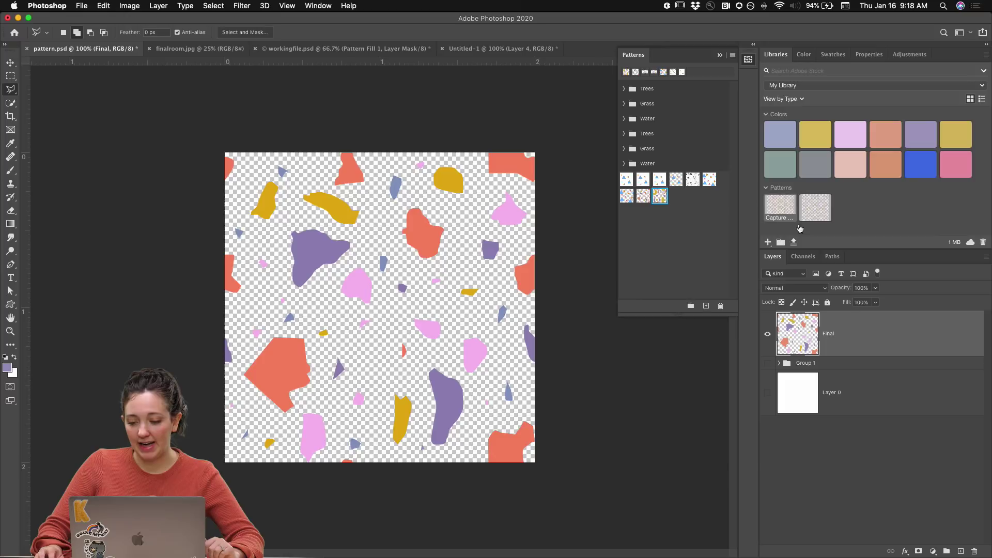
click(292, 49)
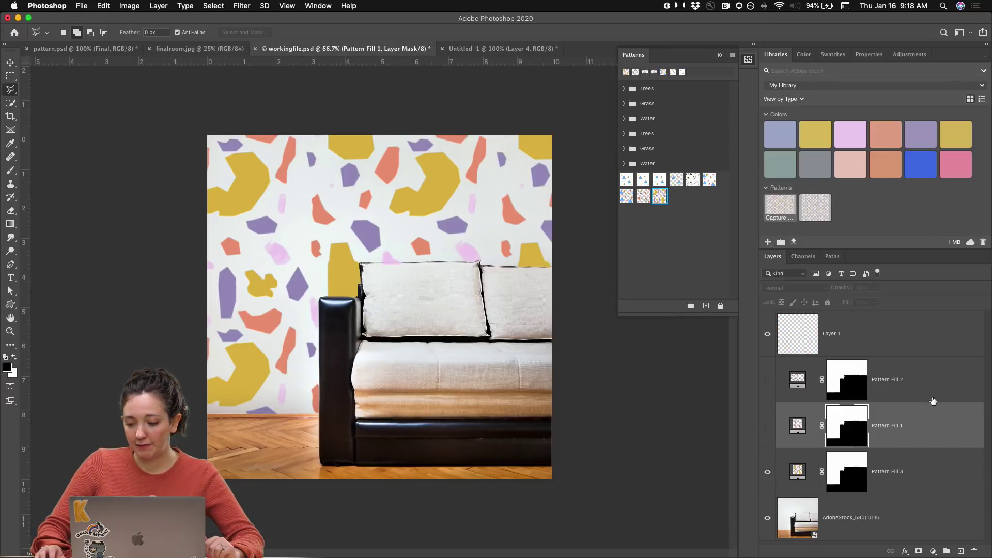
click(933, 552)
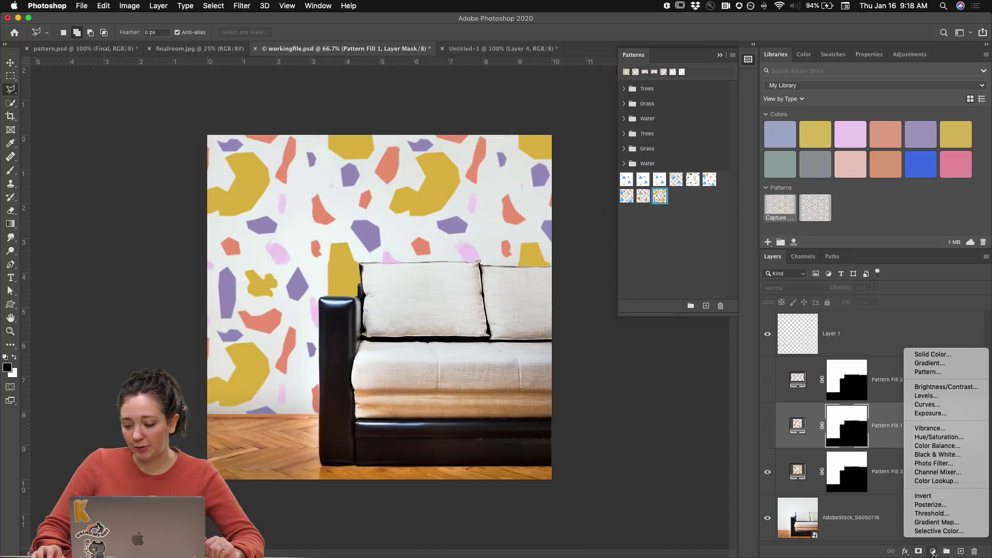
click(933, 375)
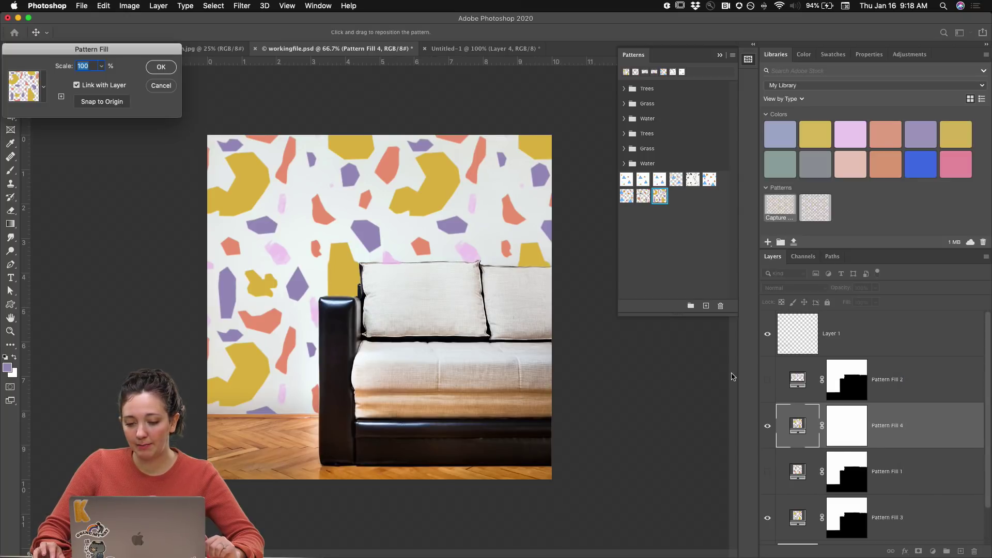
click(44, 93)
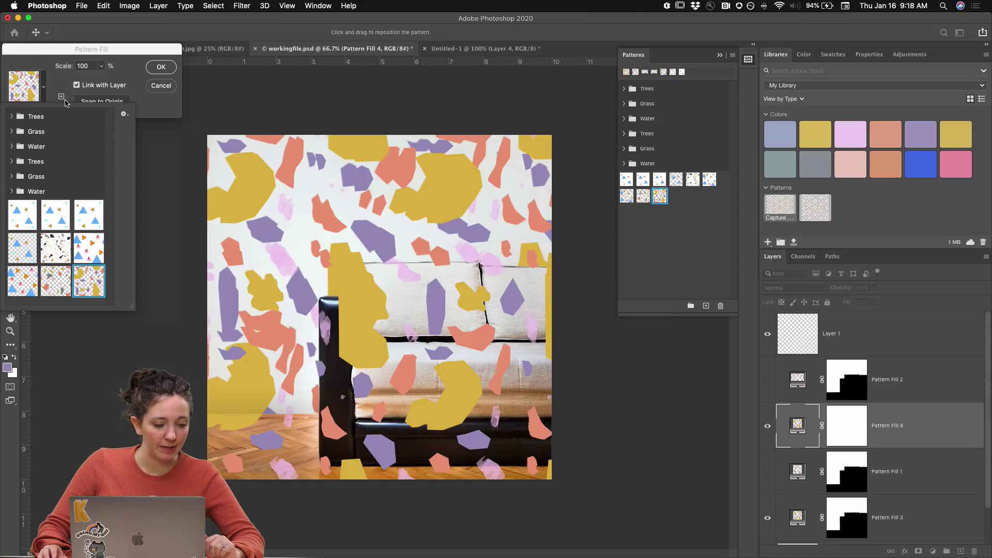
click(158, 86)
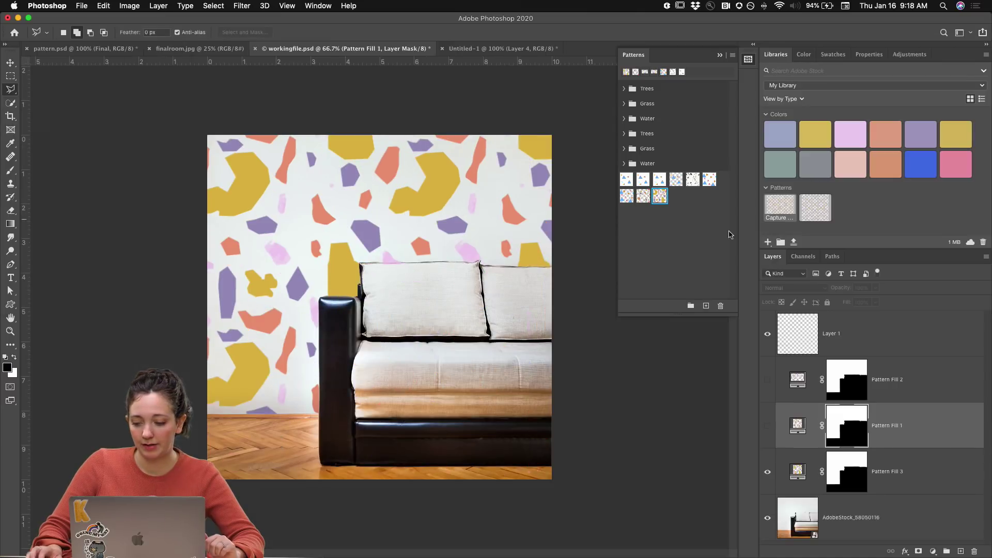
Preview the older library pattern as a fill at 25% scale, cancel it, and hide the Pattern Fill 3 layer.
click(815, 211)
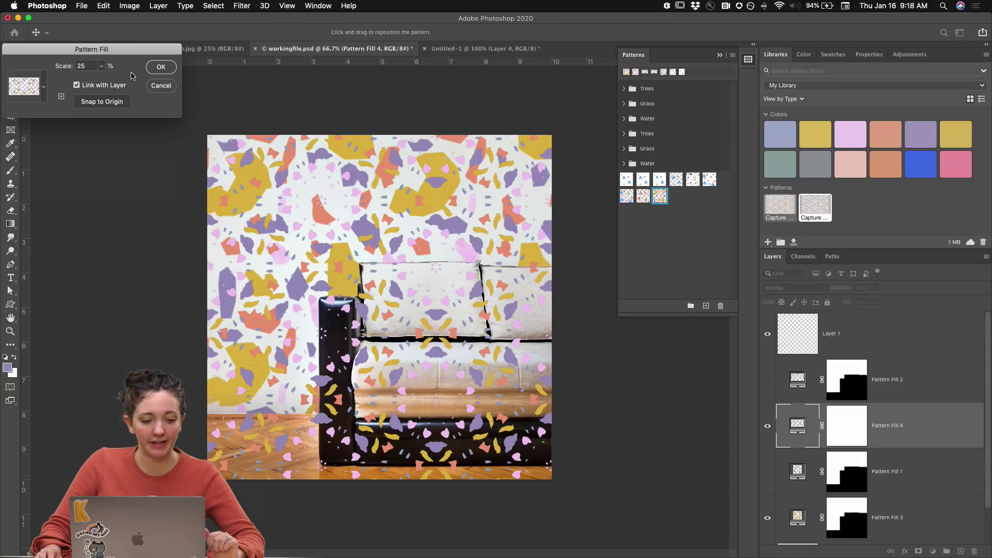
click(161, 86)
click(767, 471)
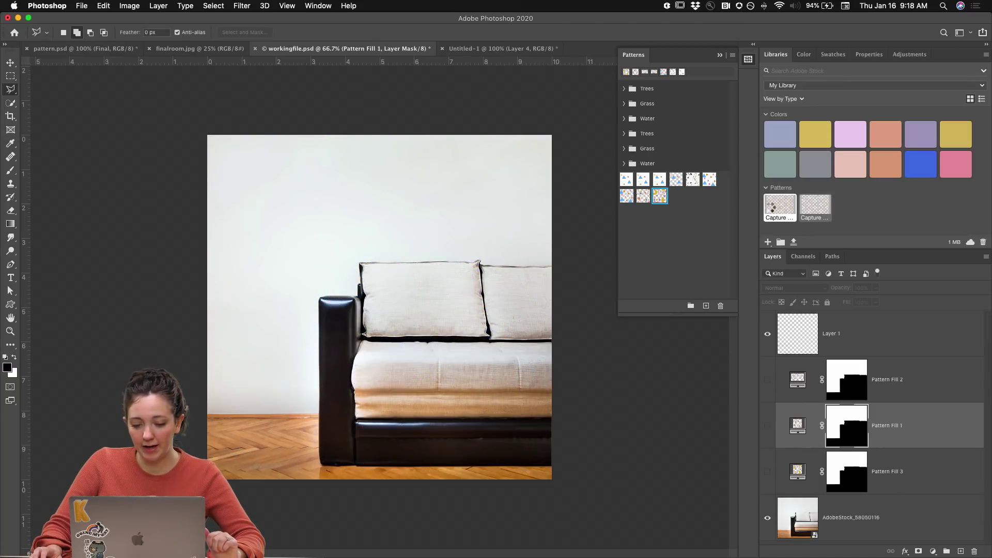
Try the newly saved library pattern as a fill over the sofa photo at 28% scale, repositioning it before cancelling.
click(770, 209)
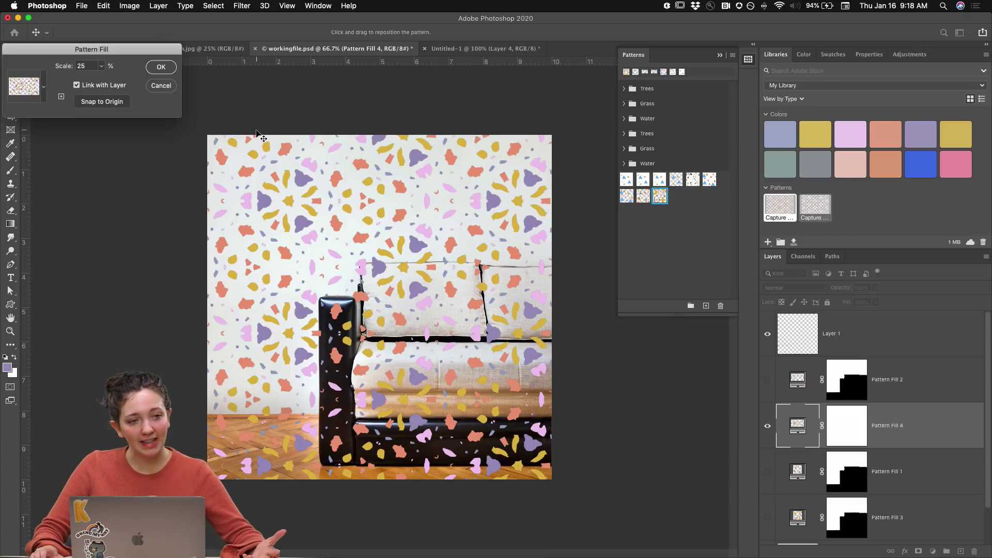
drag(64, 68, 62, 72)
drag(372, 240, 229, 155)
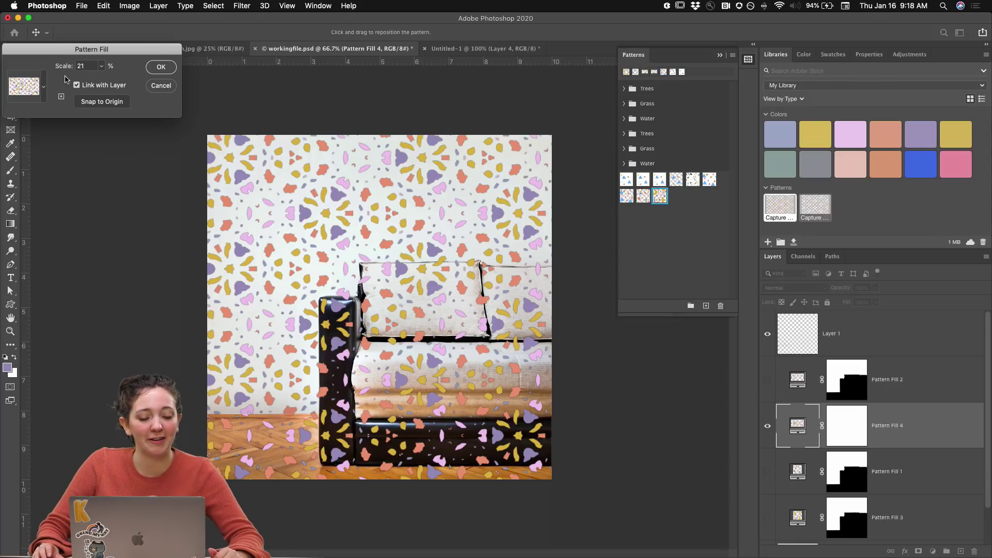
drag(79, 52, 87, 97)
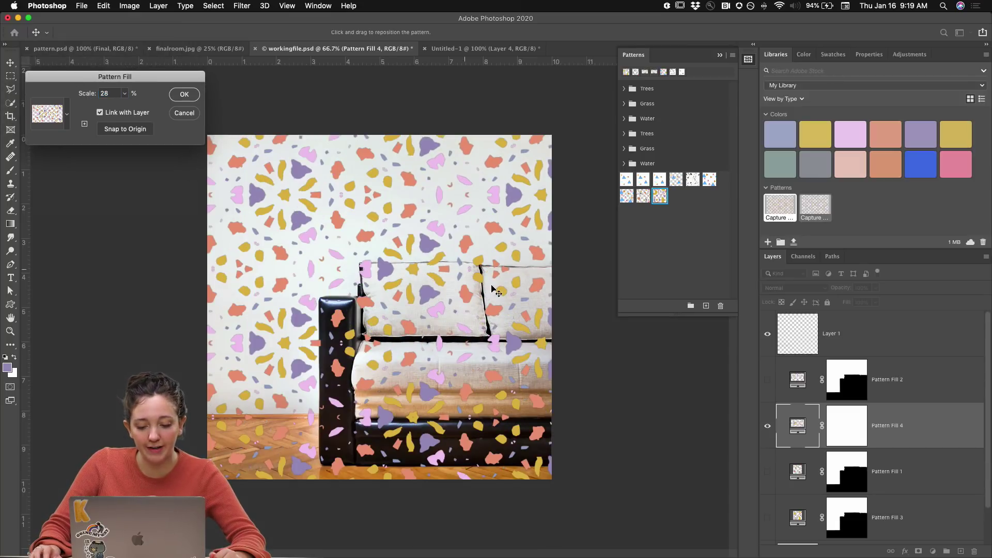
drag(496, 290, 406, 255)
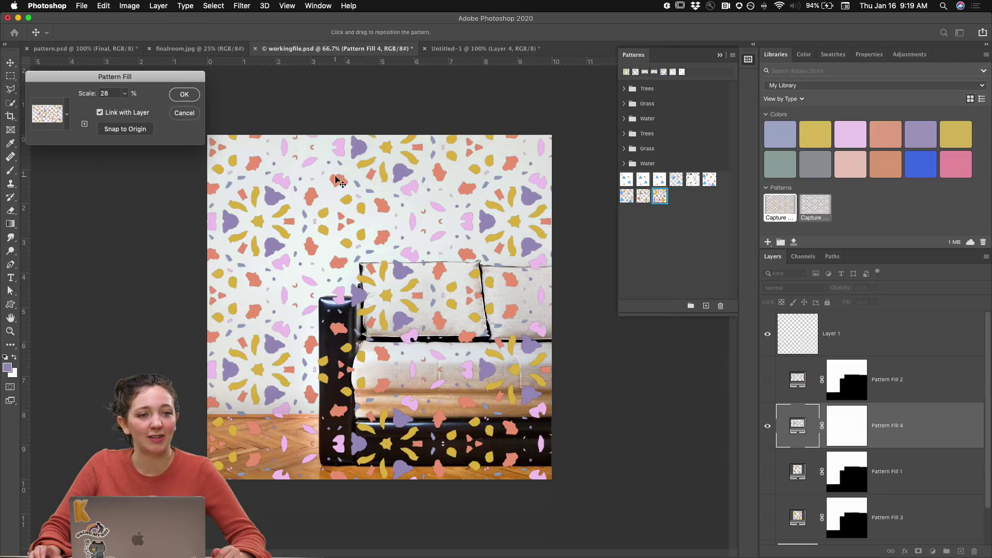
click(177, 117)
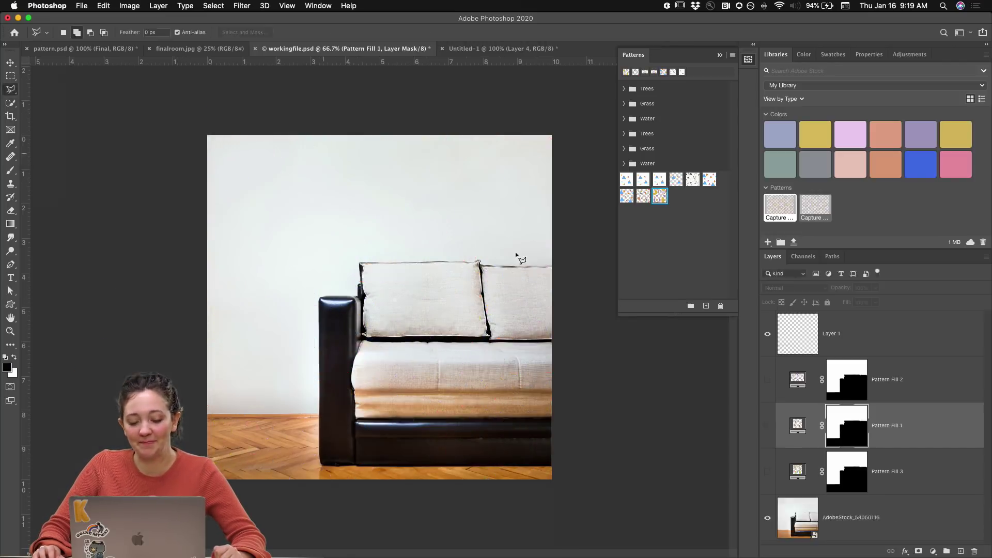
Show the Pattern Fill 1 layer, collapse the expanded pattern presets, and bring finalroom.jpg to the front.
click(767, 429)
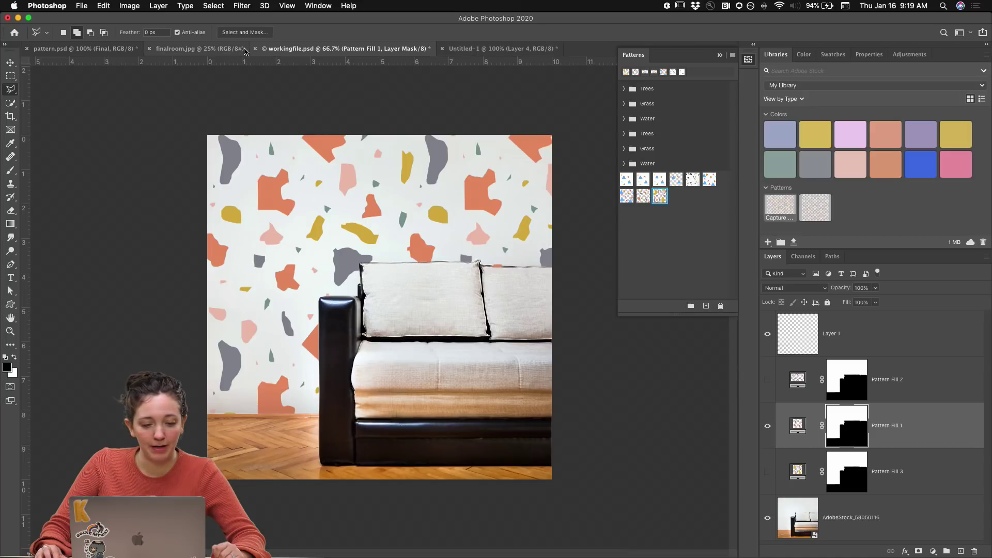
click(202, 49)
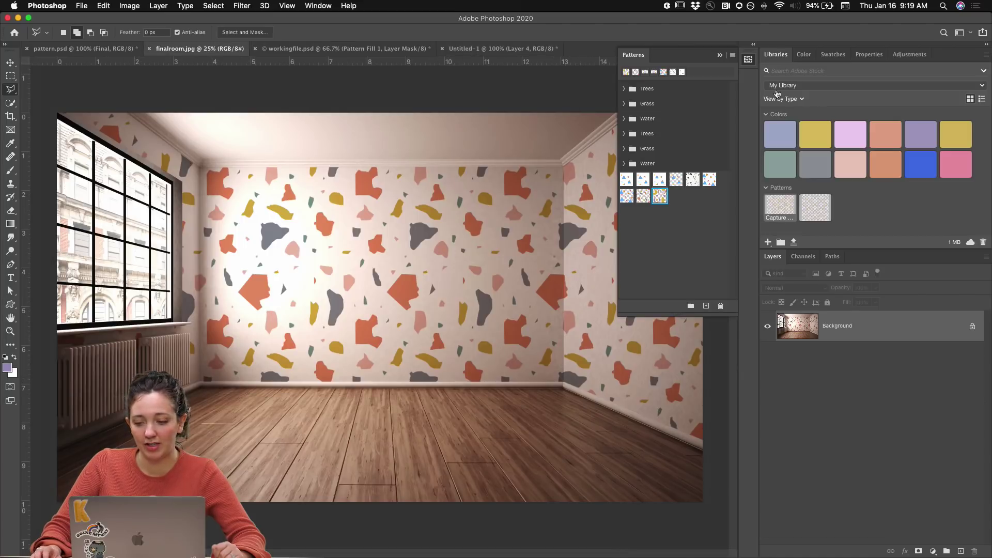
click(719, 55)
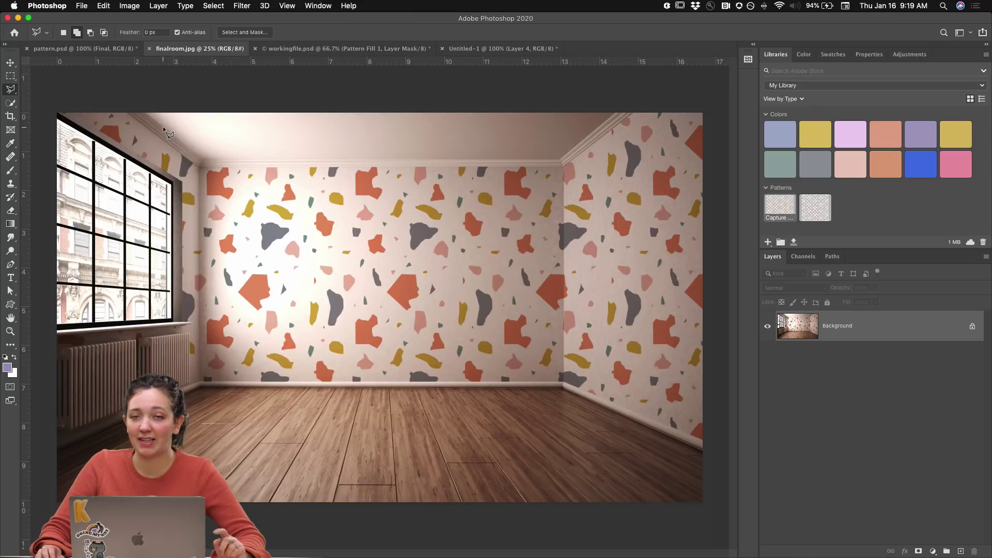
click(465, 52)
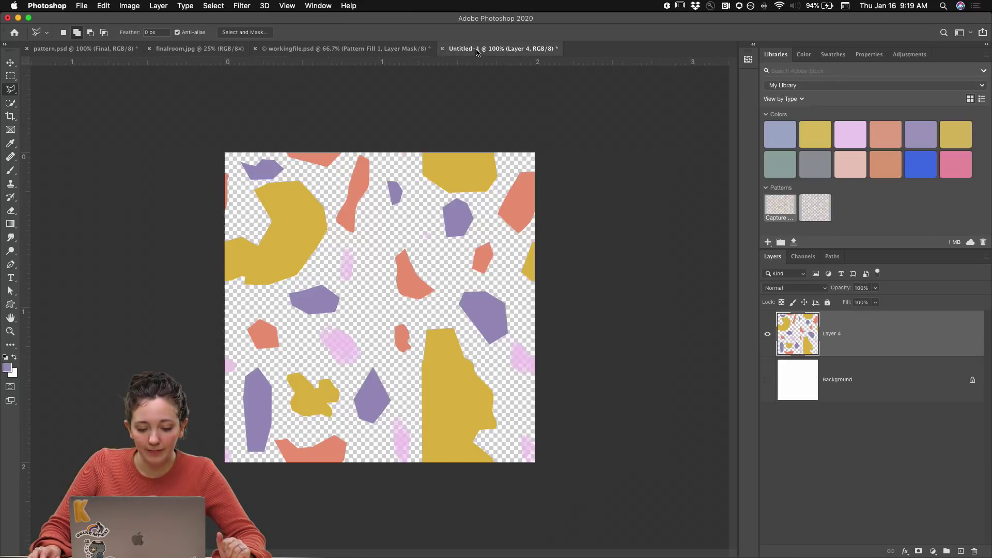
click(341, 48)
click(195, 50)
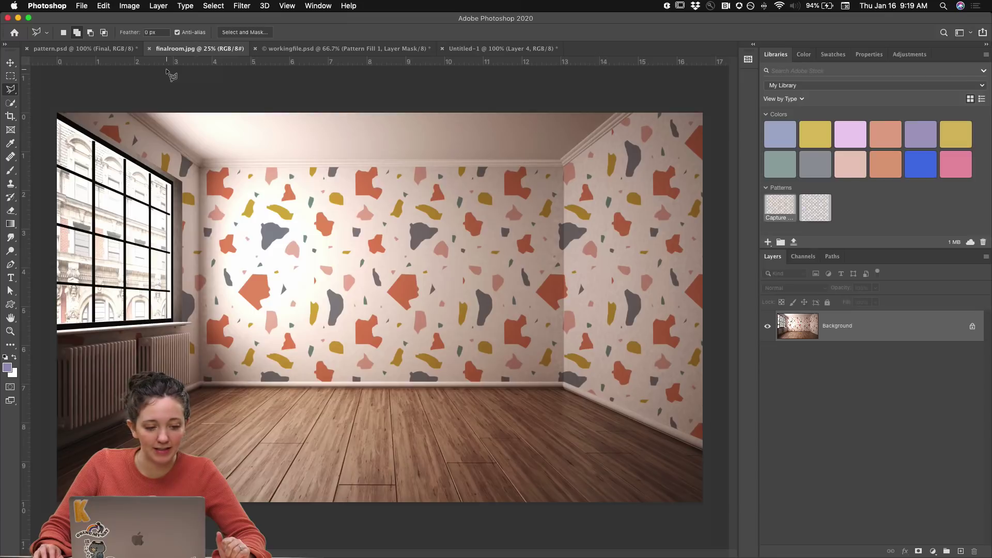
Try to select the walls and ceiling of finalroom.jpg with the Quick Selection tool in Select and Mask, leaving the workspace without applying.
key(w)
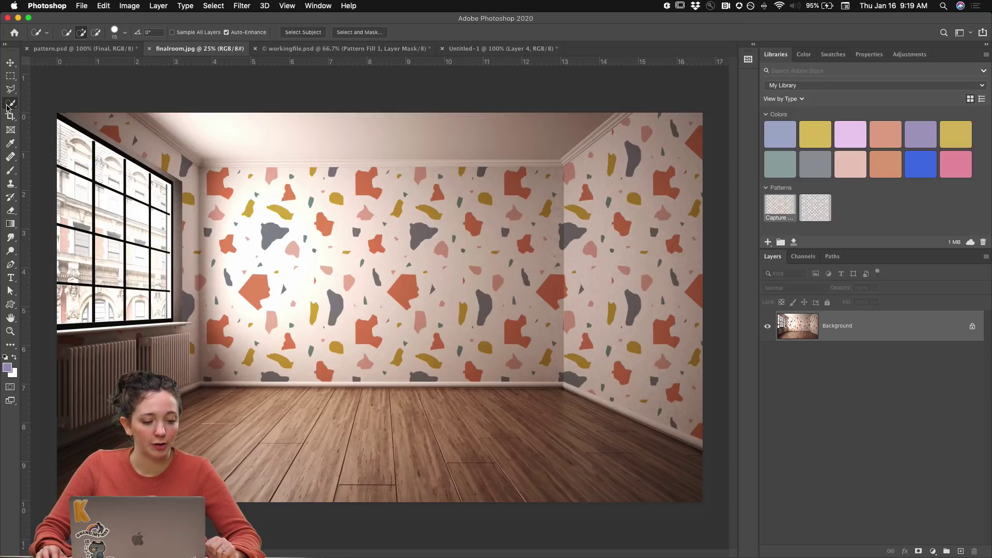
click(354, 34)
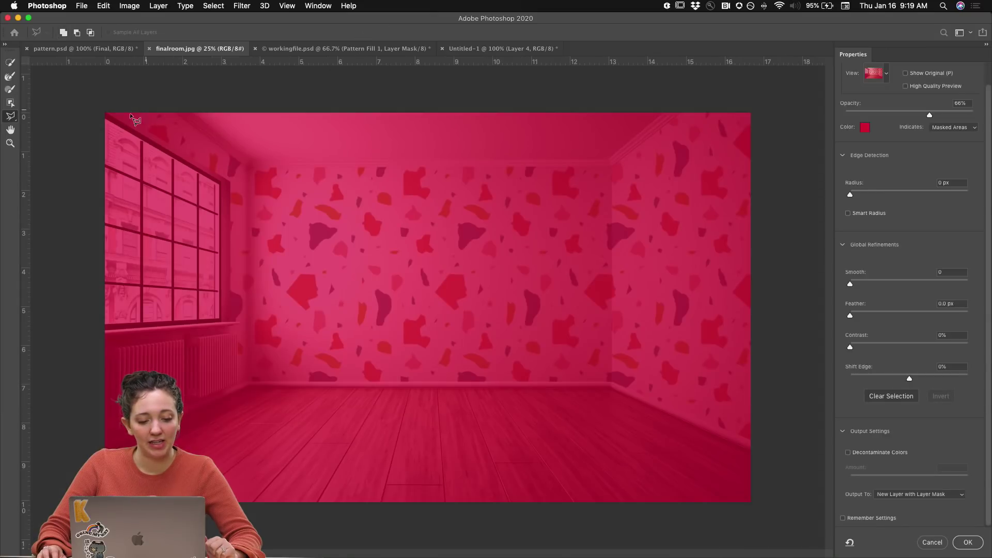
click(9, 63)
mouse_move(192, 153)
mouse_down()
mouse_move(305, 232)
mouse_move(493, 245)
mouse_up()
drag(731, 240, 740, 239)
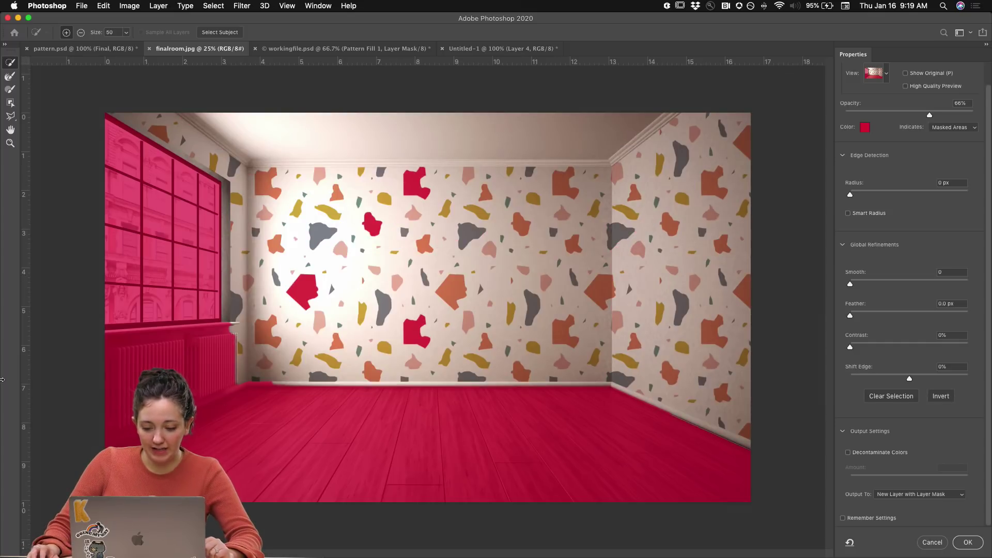
key(super+plus)
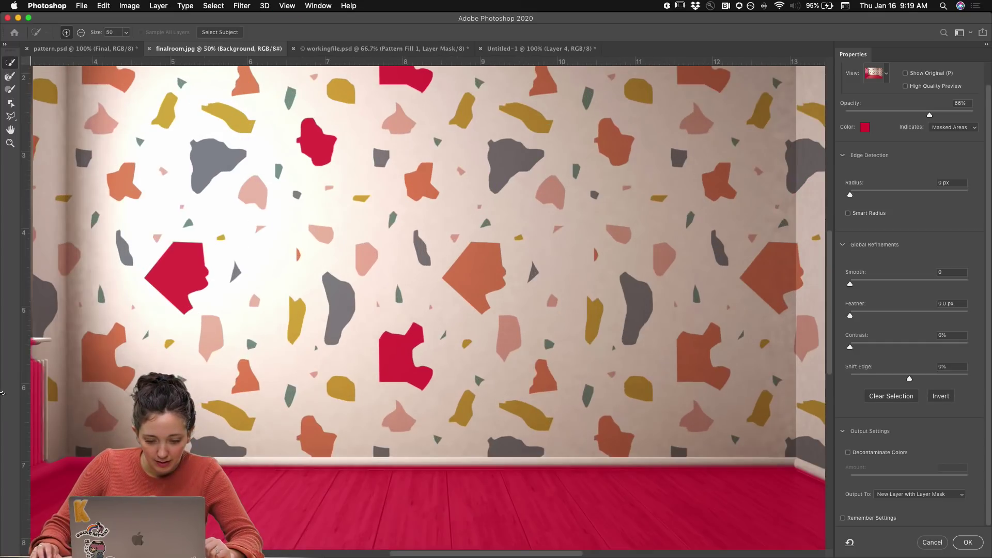
scroll(349, 271, left, 10)
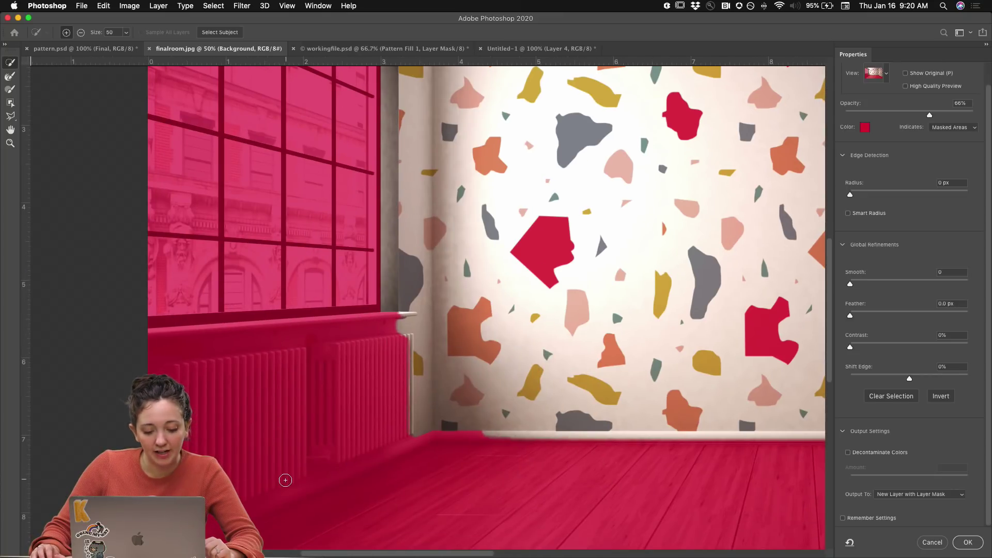
click(930, 542)
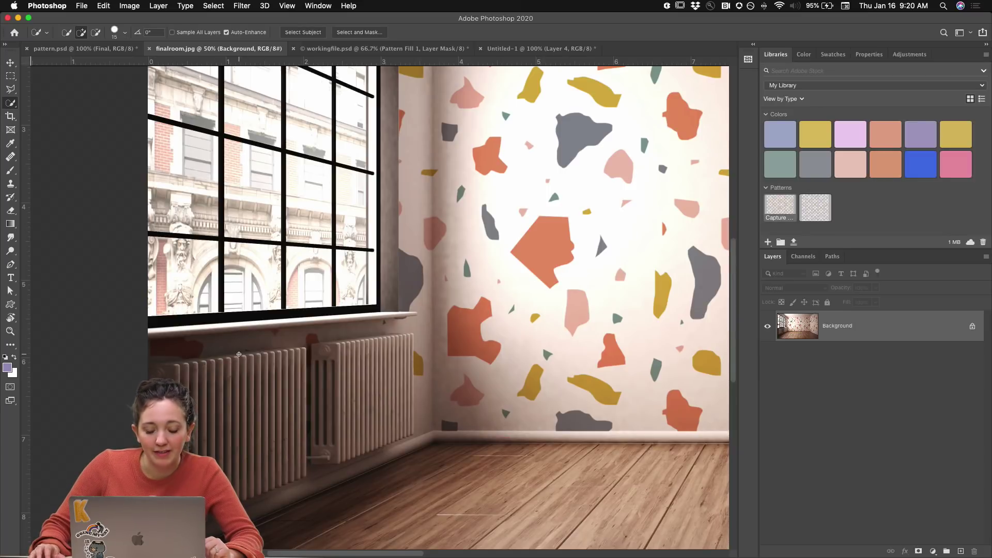
key(super+equal)
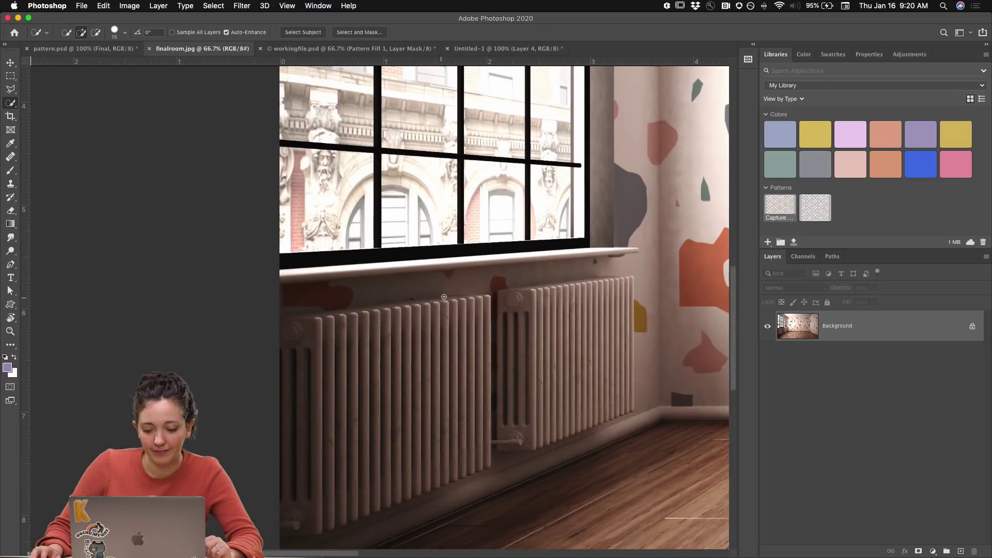
key(super+minus)
key(super+minus)
key(super+minus)
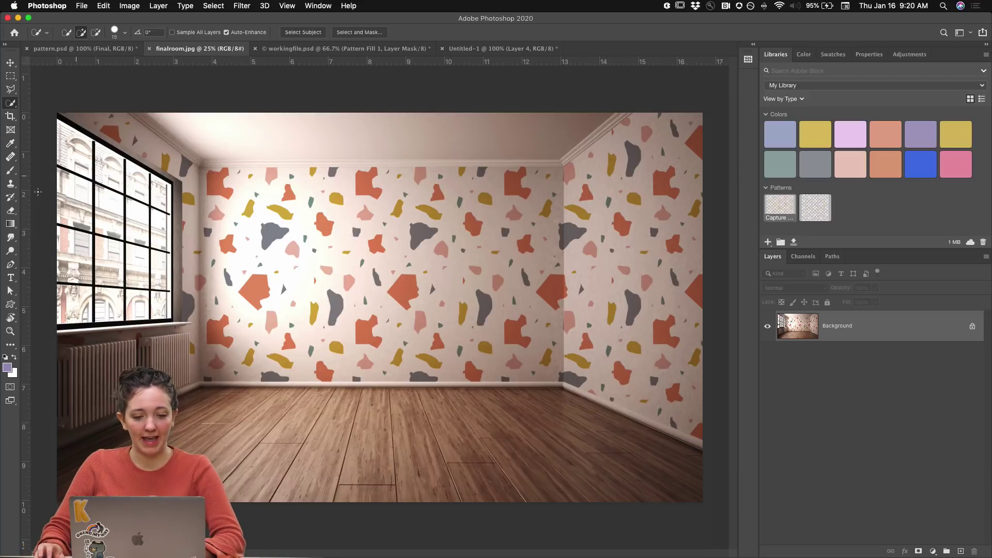
Bring workingfile.psd to the front and open its Export As settings, keeping the 1x scale size.
click(339, 49)
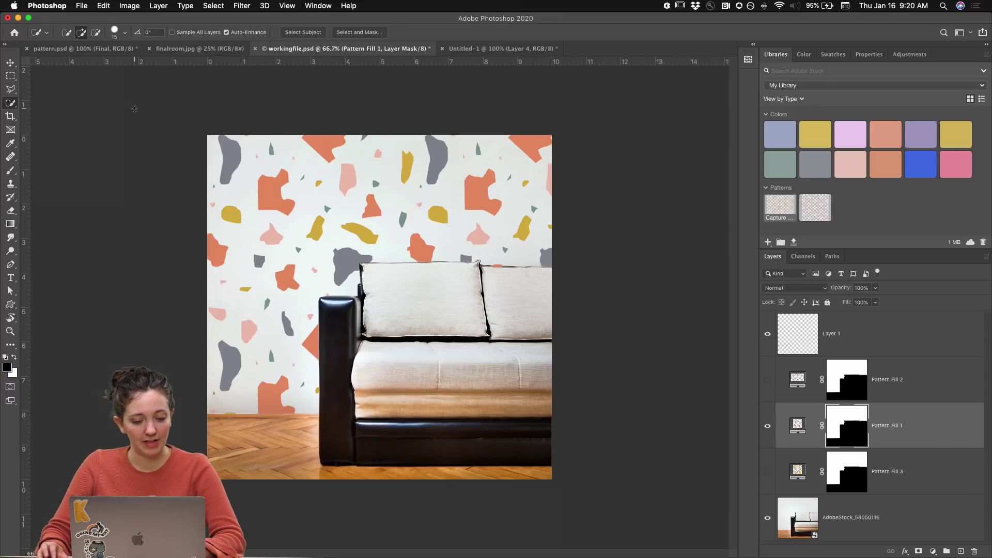
click(81, 6)
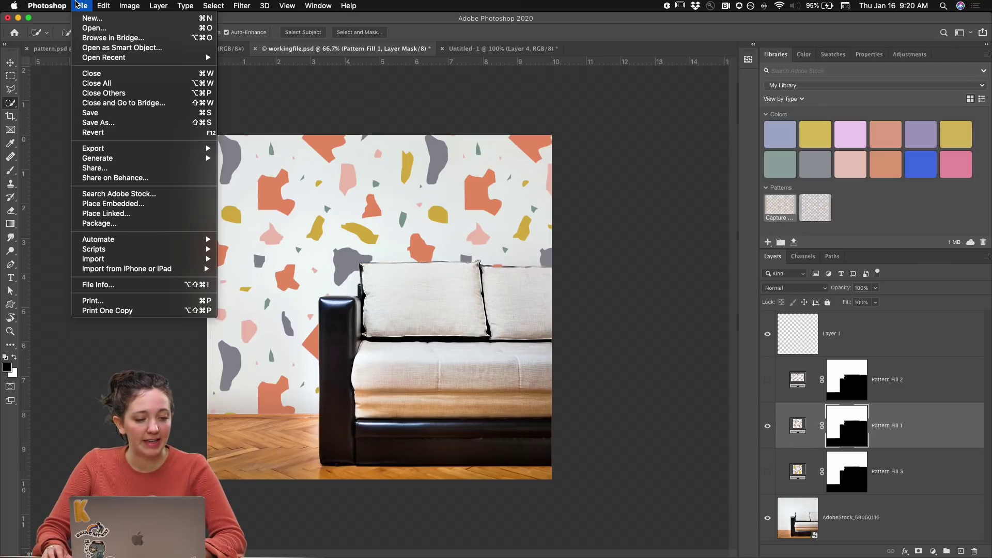
mouse_move(87, 60)
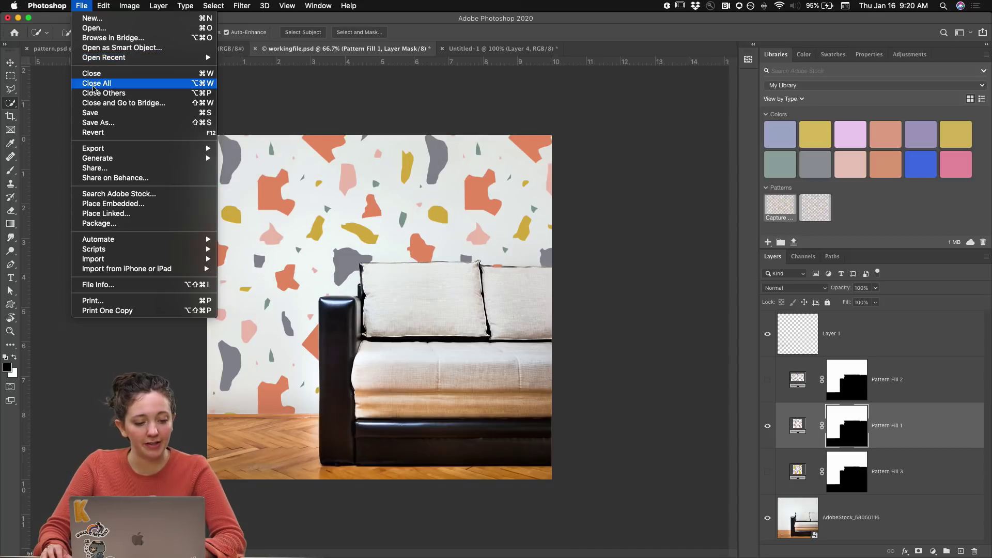
mouse_move(175, 150)
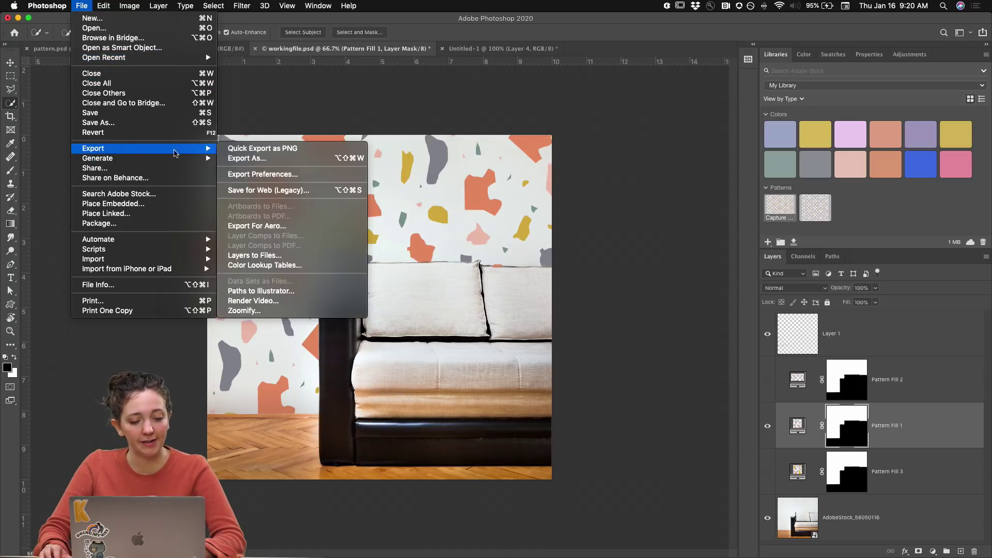
click(258, 159)
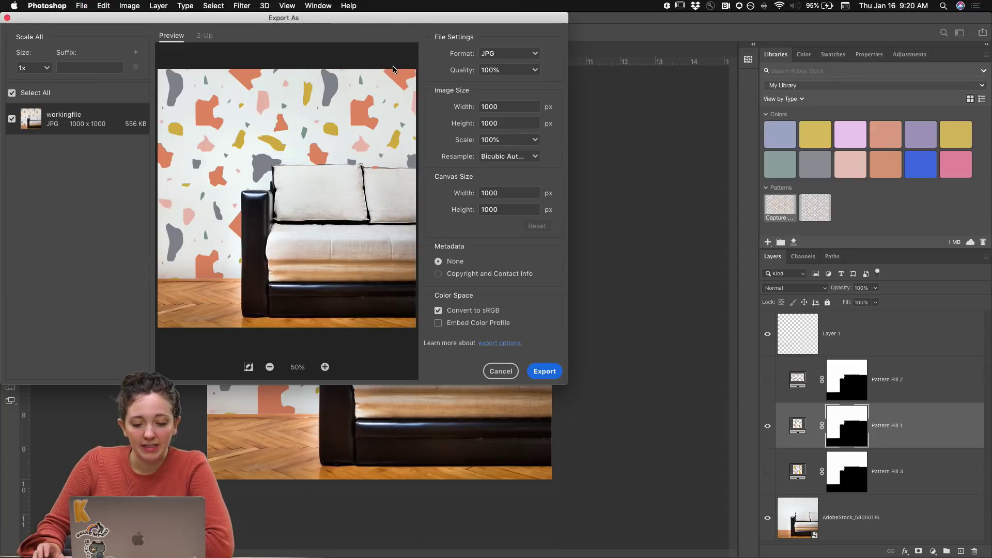
drag(376, 21, 405, 21)
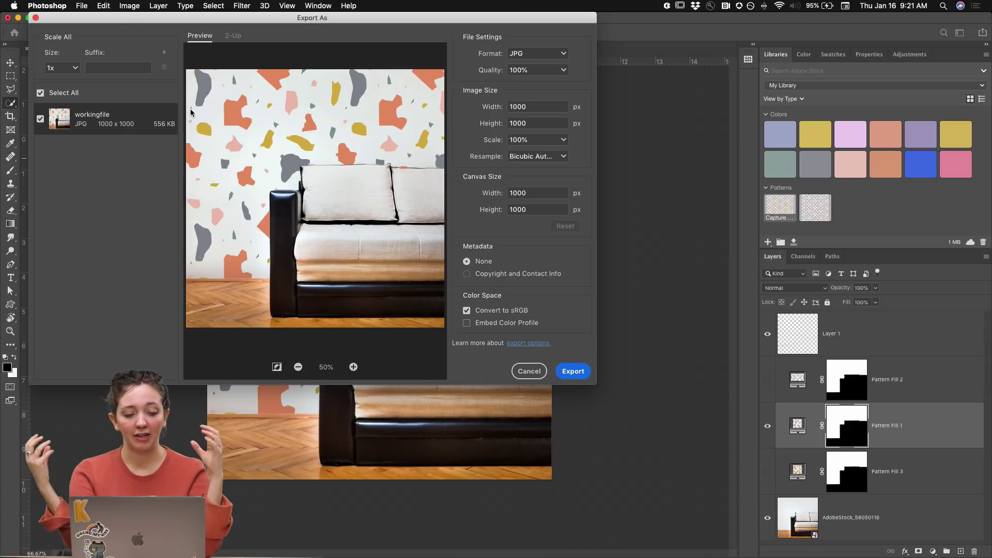
click(76, 70)
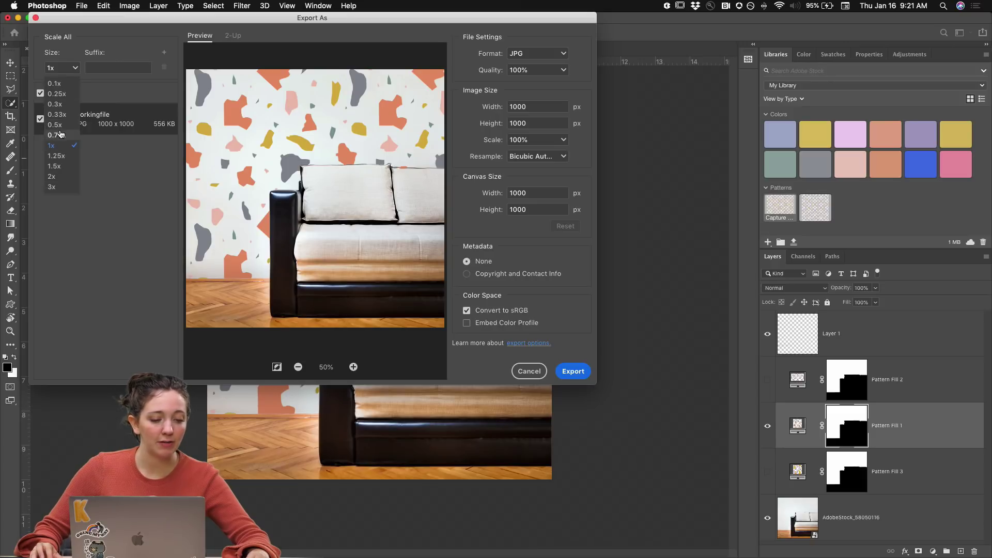
click(107, 27)
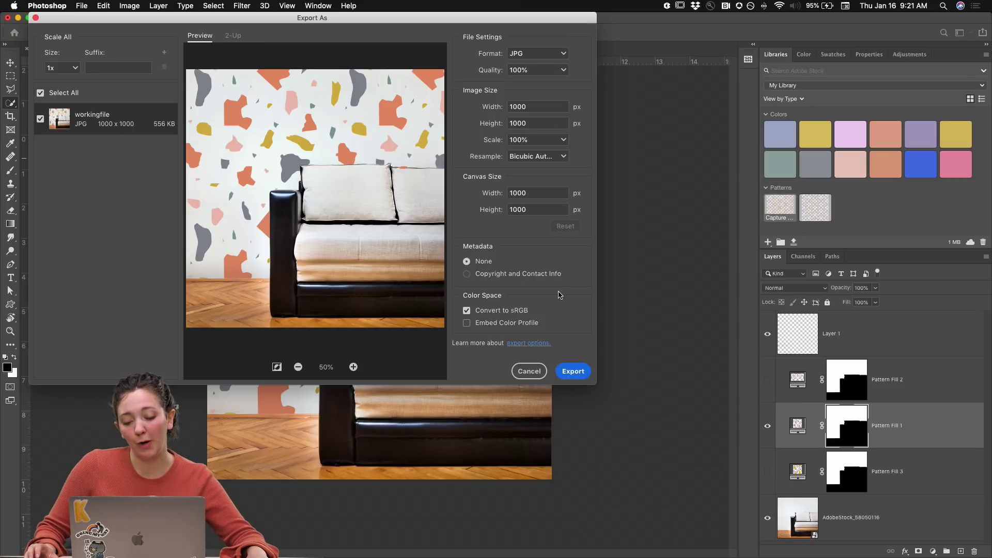
Export the sofa image as wallpaper-goodness.jpg into the day8 folder.
click(574, 371)
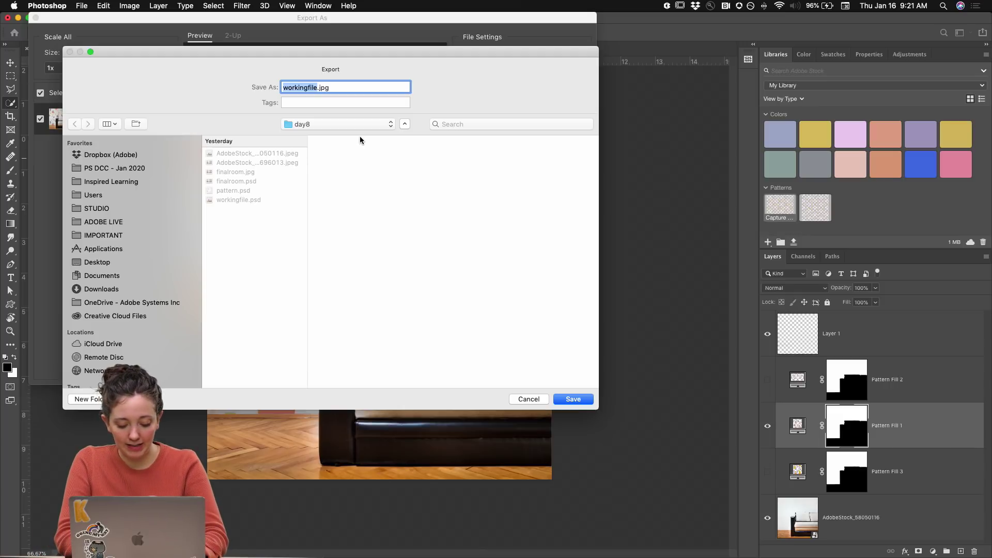
text(wallpap)
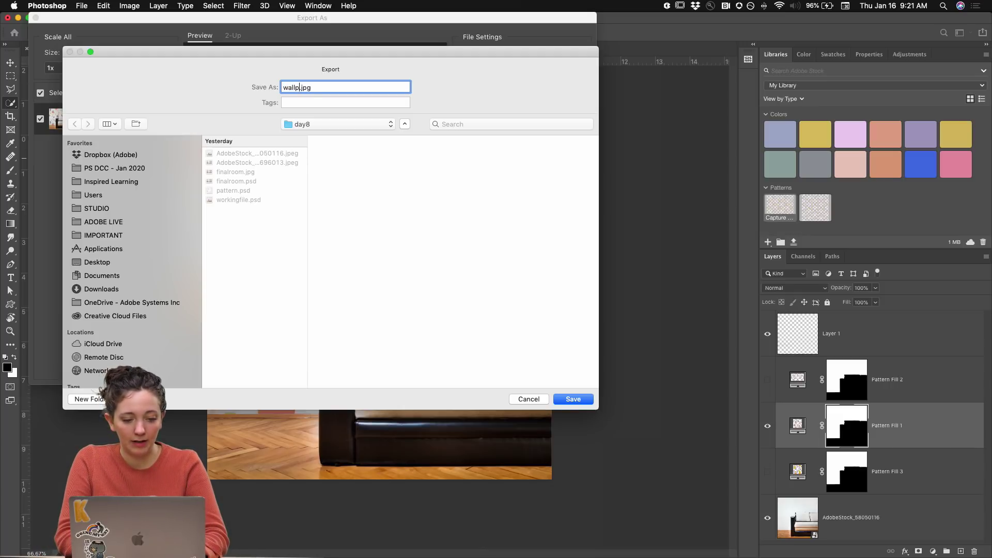
text(er-goodness)
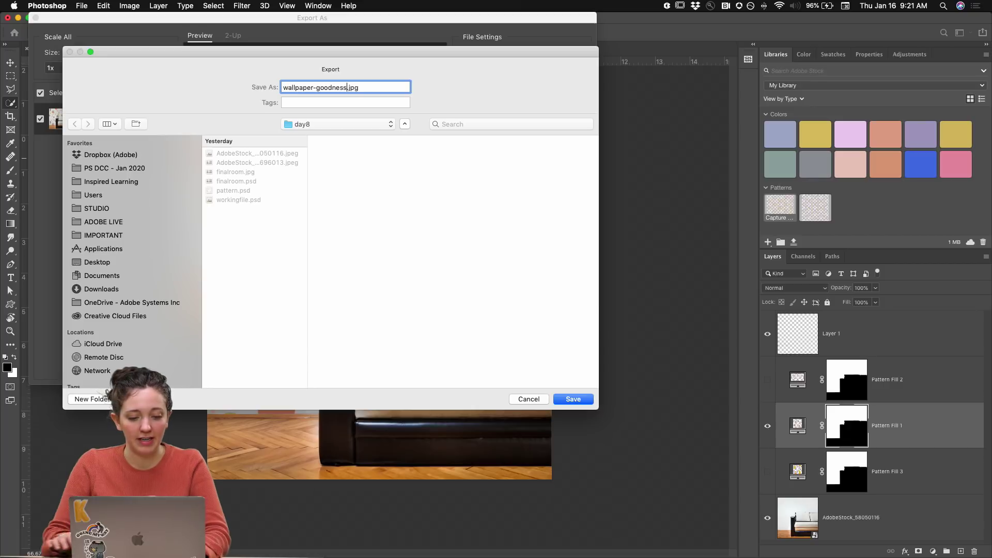
click(573, 399)
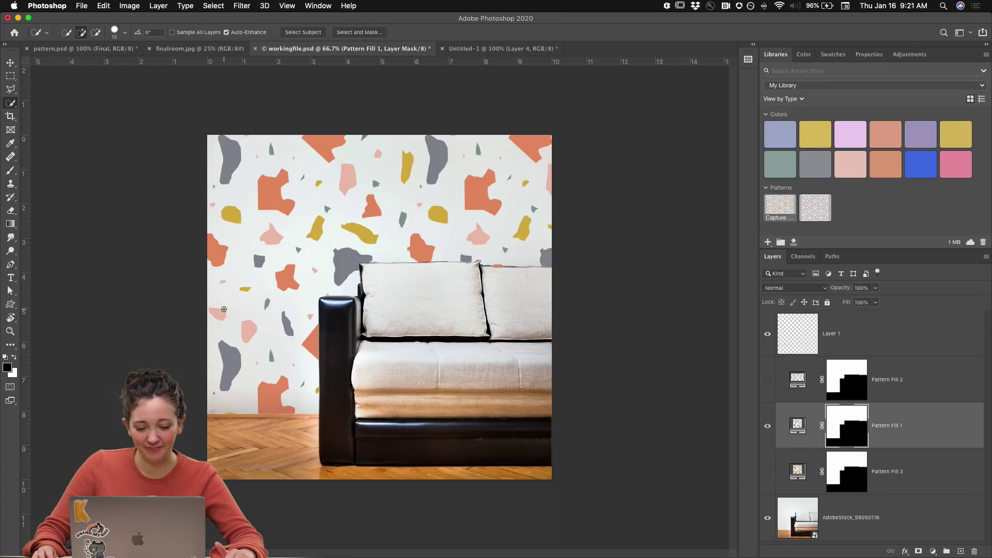
Switch to Discord to view the current-challenge channel and minimize its window.
mouse_move(289, 556)
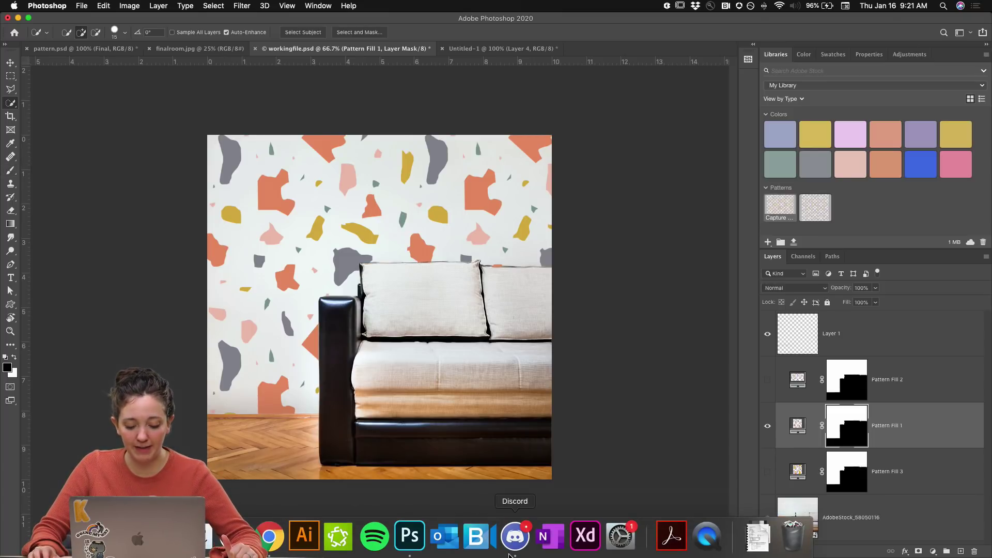
click(516, 556)
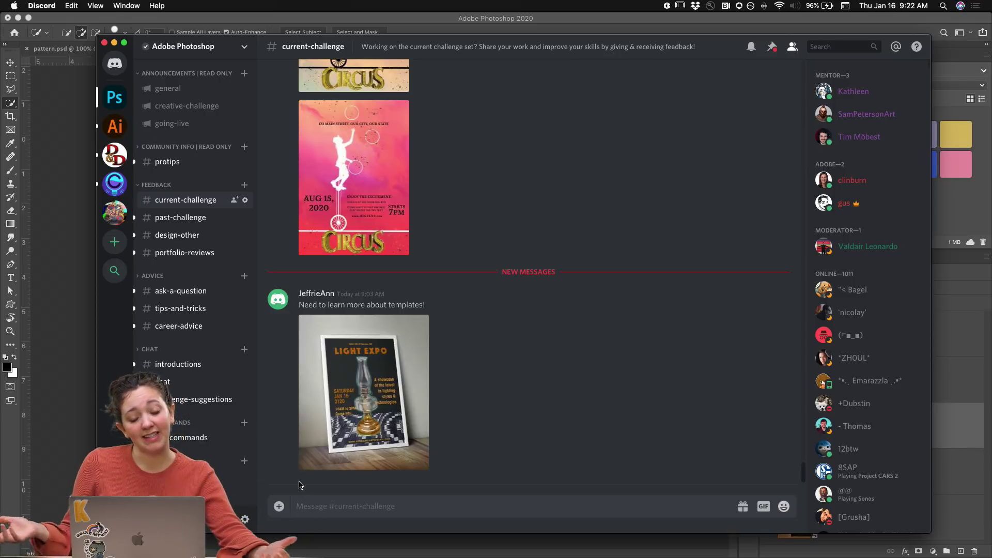
click(115, 43)
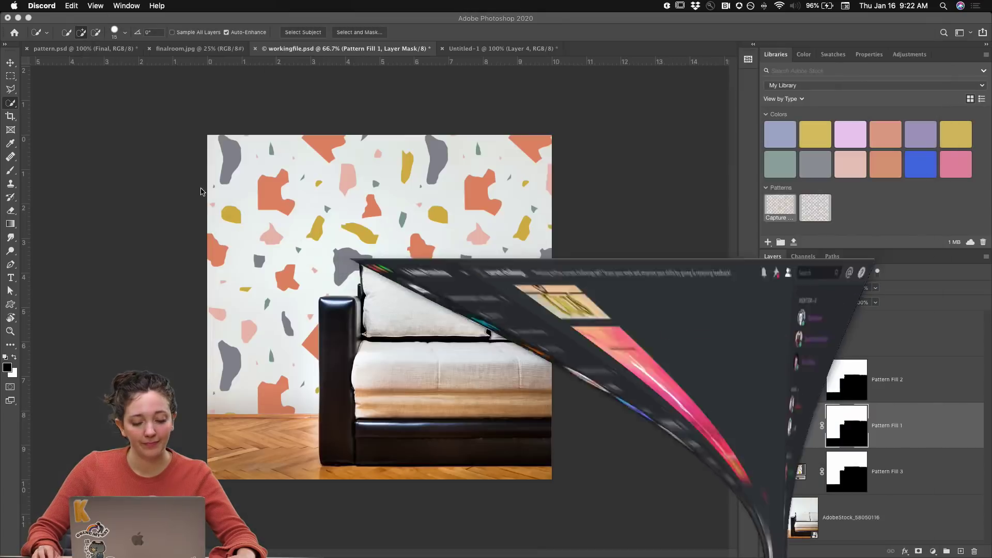
Add the second library pattern as a fill layer at 25% scale over the sofa photo and hide the Pattern Fill 1 layer.
click(812, 212)
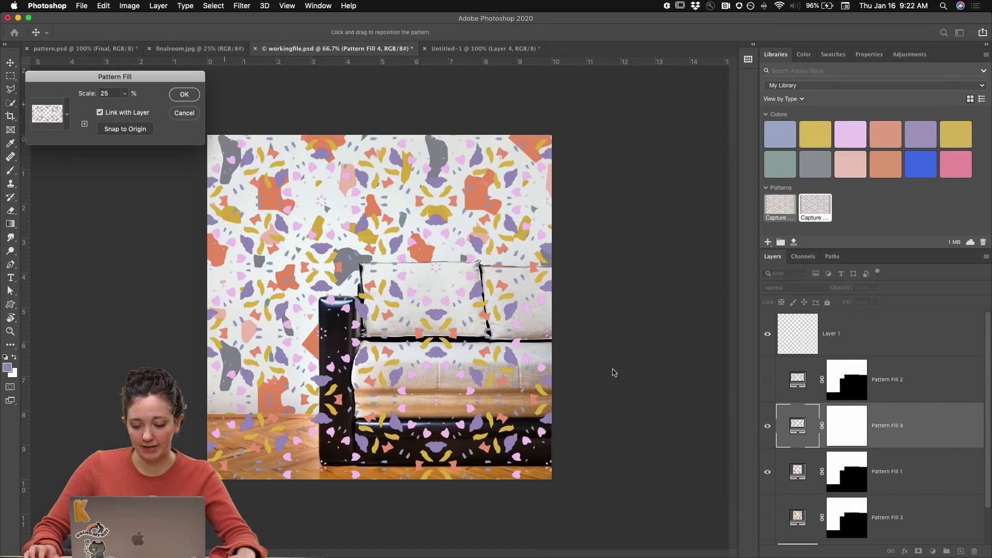
key(Return)
click(767, 471)
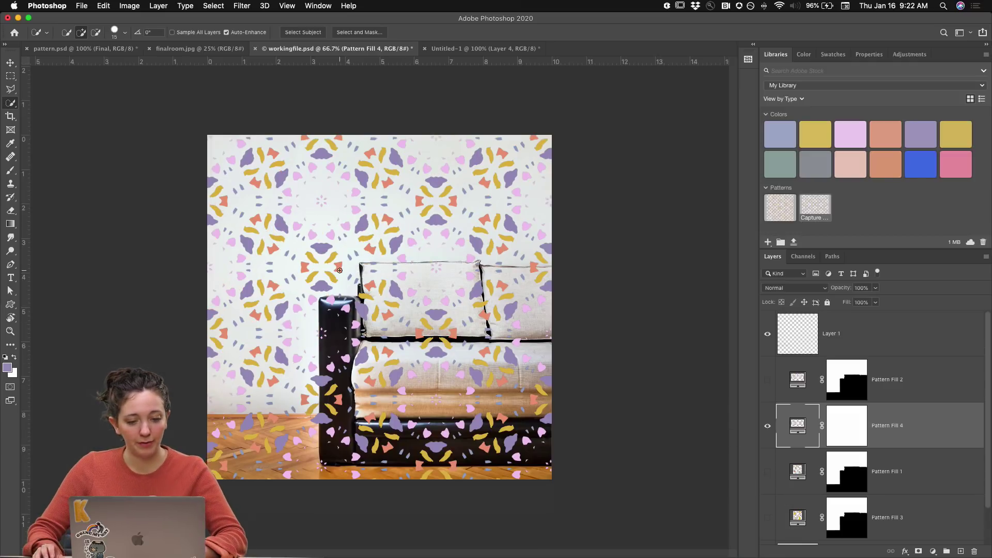
Switch to Discord and start a file upload in the current-challenge channel.
key(super+Tab)
mouse_move(259, 556)
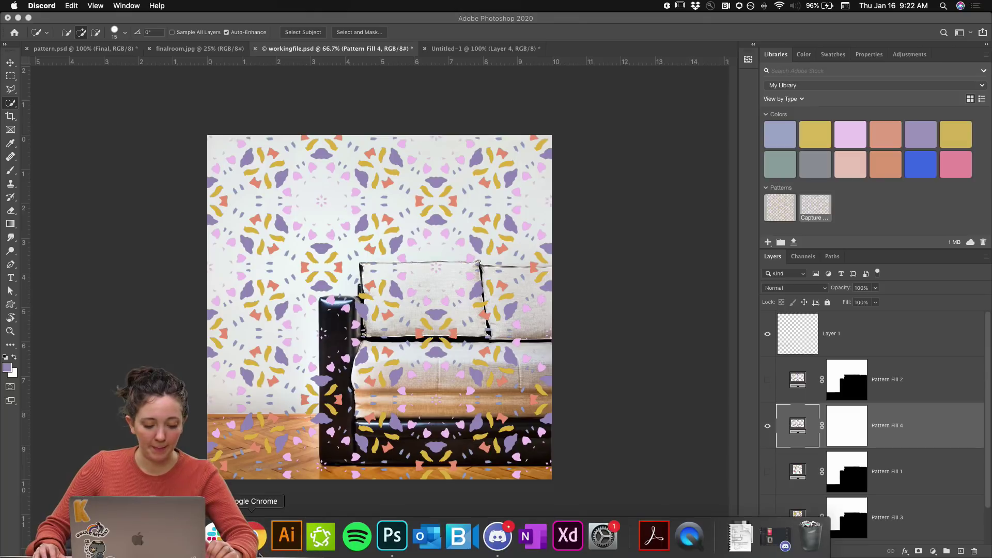
click(497, 536)
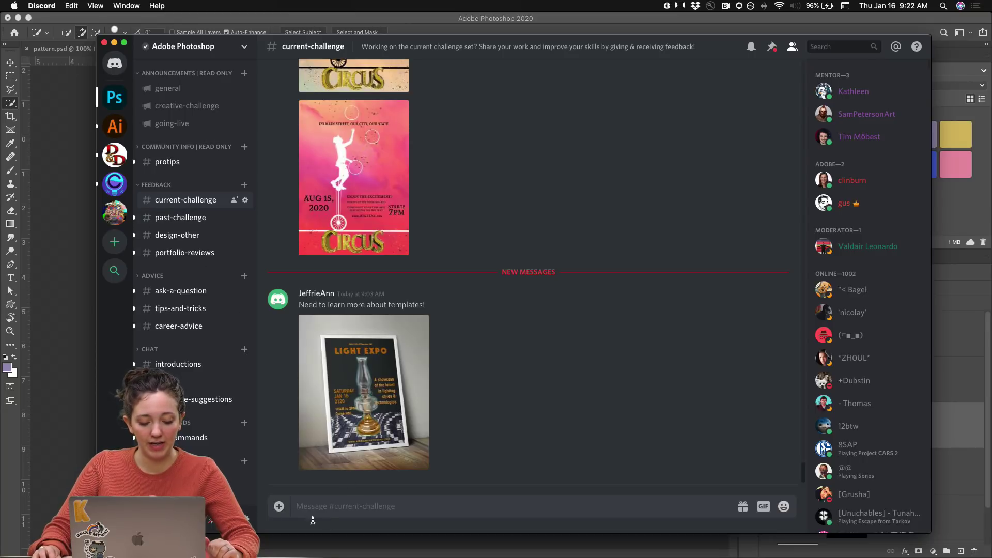
click(279, 507)
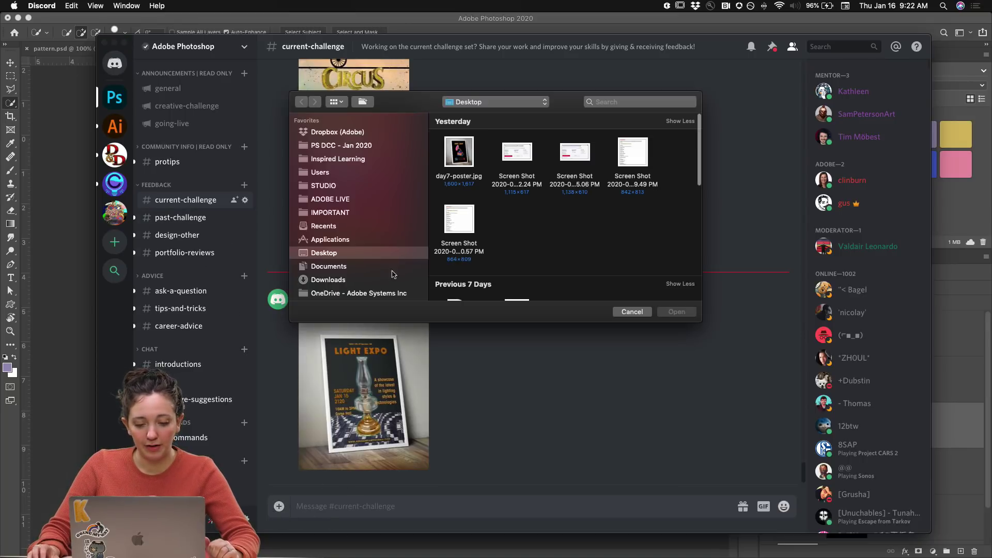
Show the ADOBE LIVE folder in column view and browse through DCC - PS, DCC 2020 and JANUARY to the day8 folder.
click(329, 199)
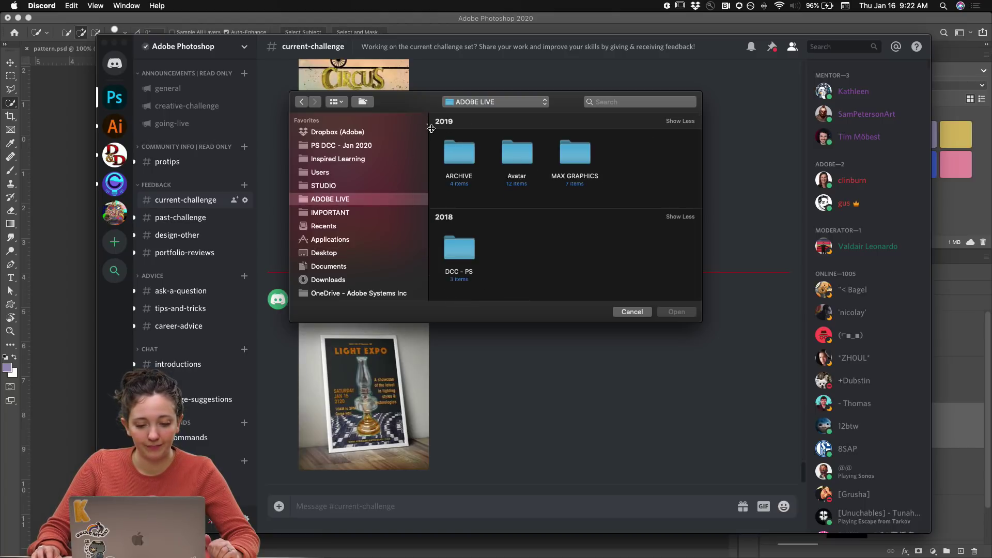
click(334, 102)
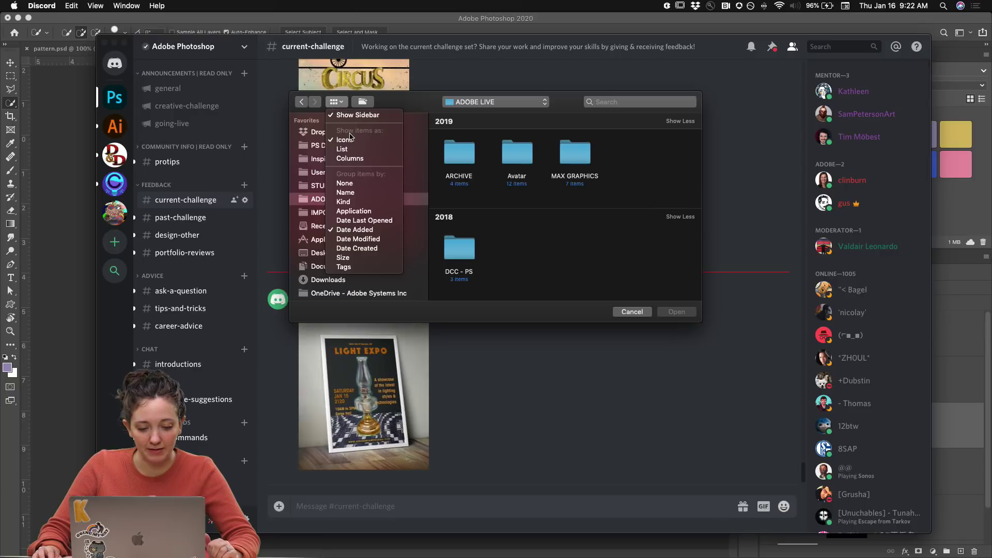
click(351, 158)
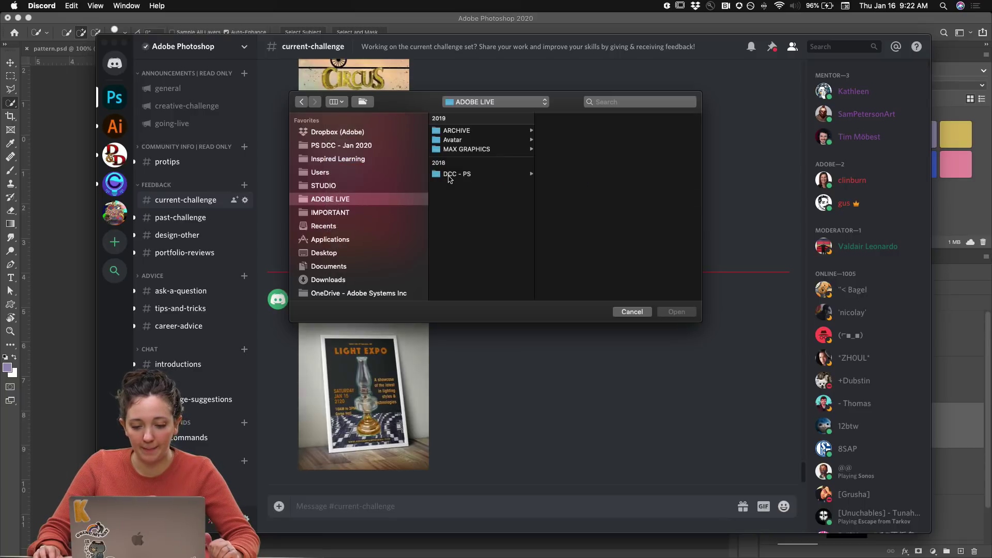
click(523, 174)
click(567, 131)
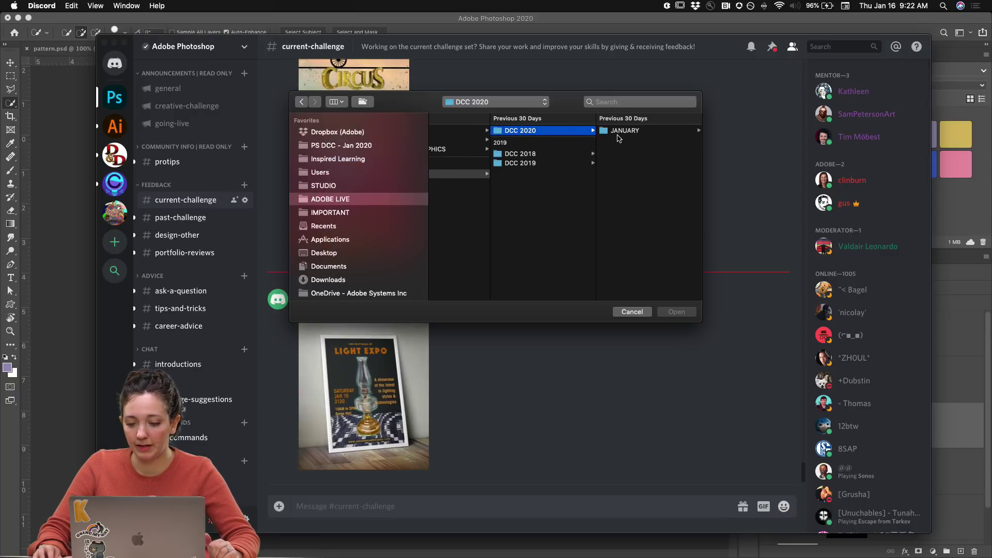
click(620, 130)
click(645, 133)
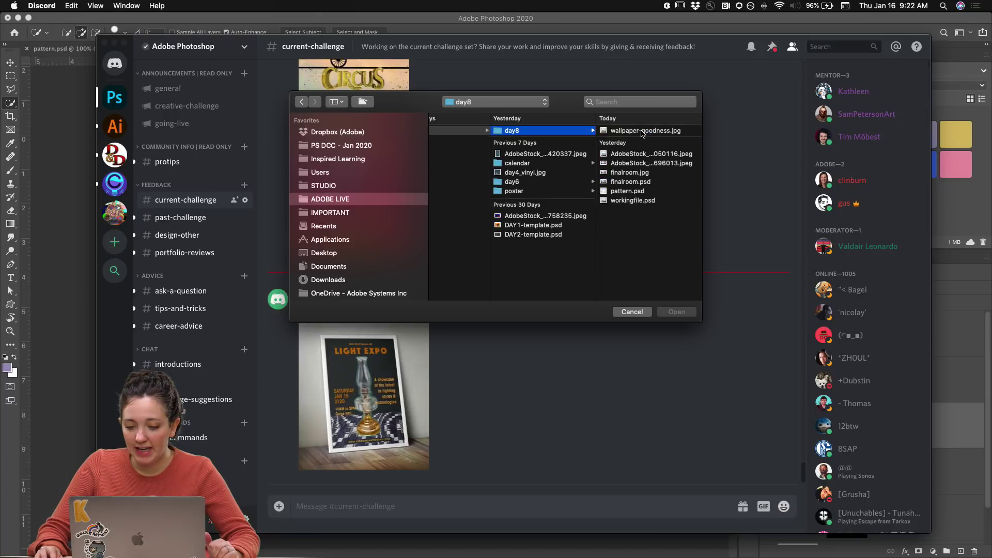
Upload wallpaper-goodness.jpg to the current-challenge channel with the comment "What else should I apply this pattern to? Pillows? Phone cases?! Let me know!".
click(644, 132)
click(676, 311)
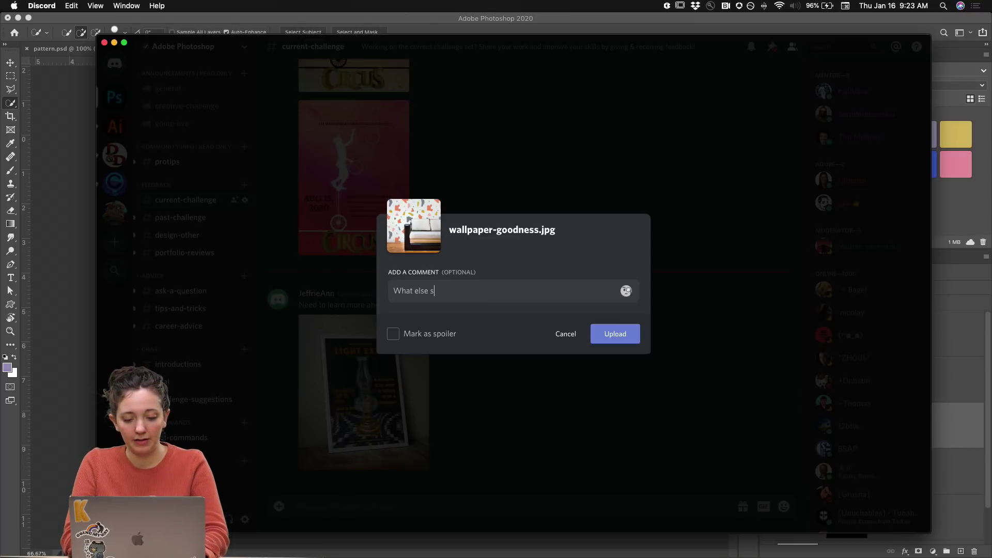
text(What else should I apply this pa)
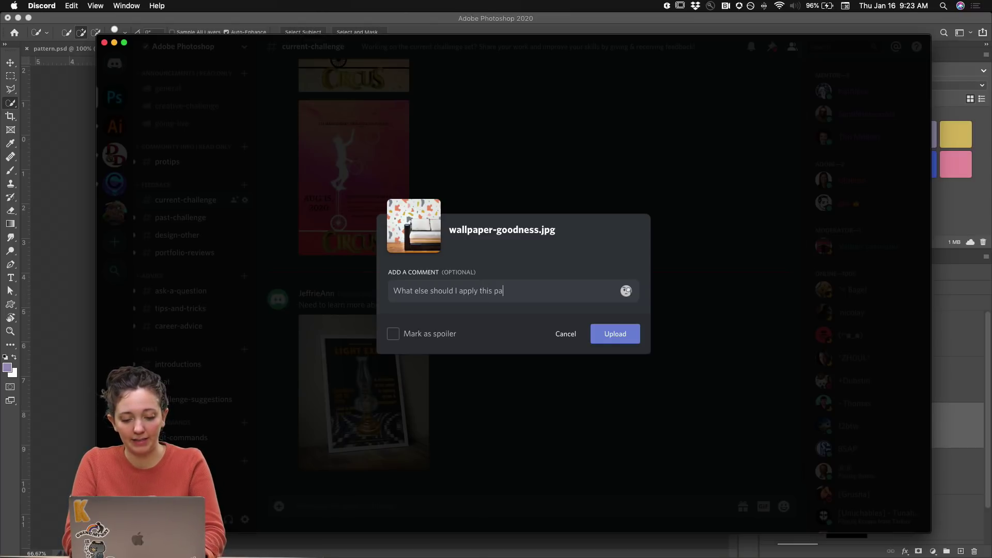
text(ttern to? Pillows? Pho)
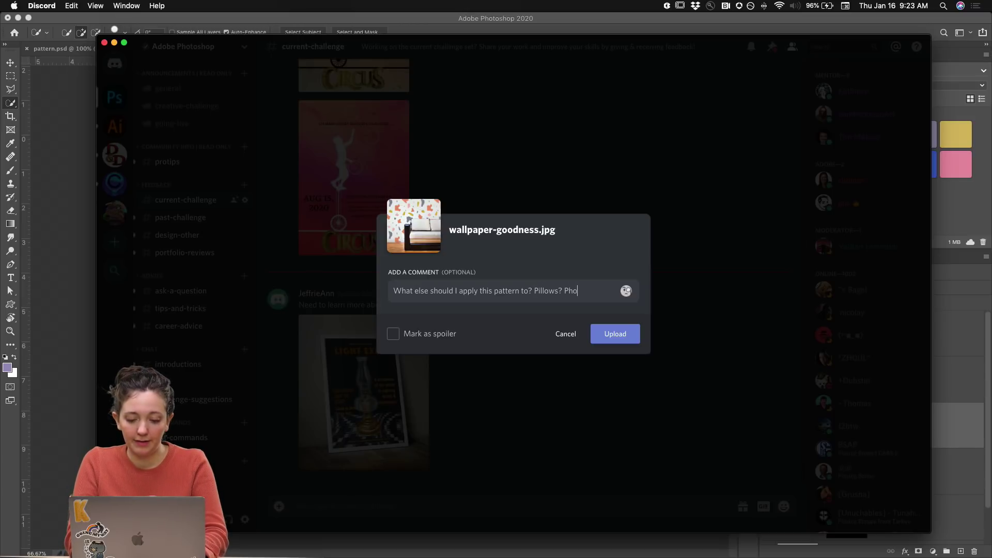
text(ne cases?! Let me know!)
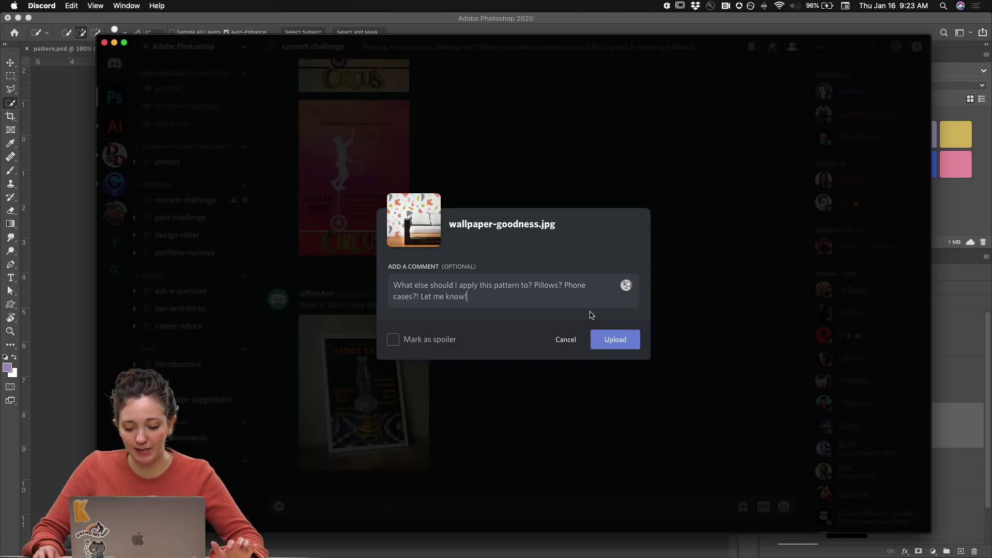
click(603, 342)
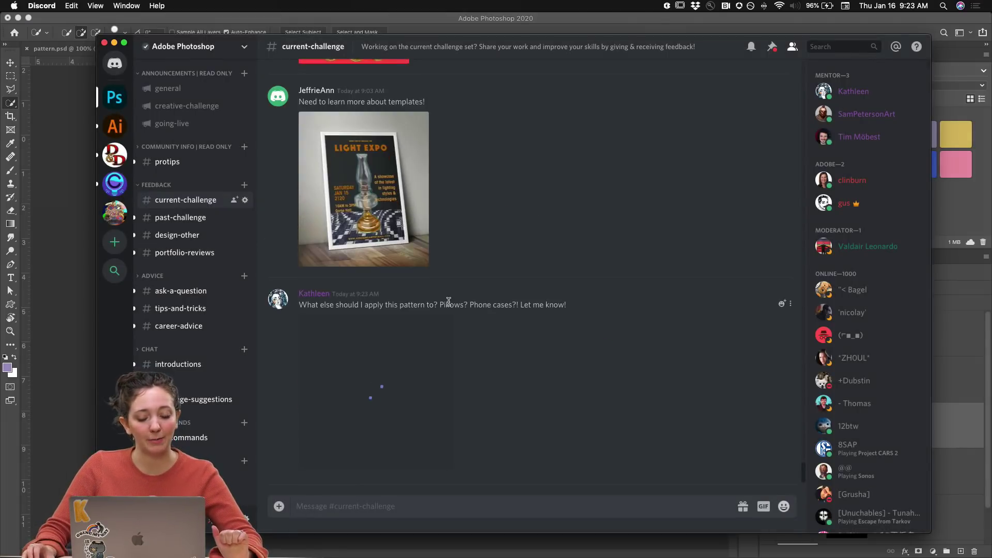
Switch to Google Chrome and open the account's own Behance profile at its published work.
mouse_move(269, 537)
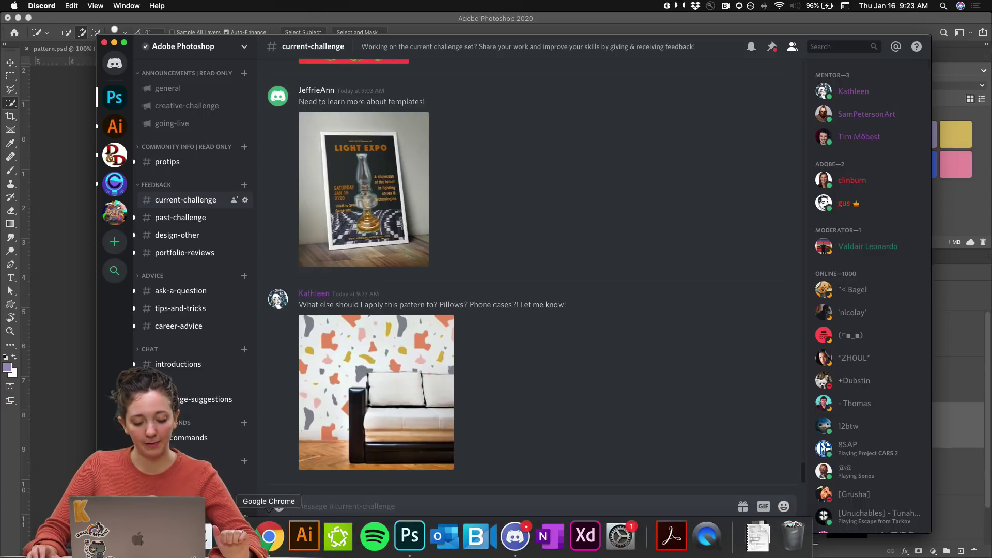
click(267, 547)
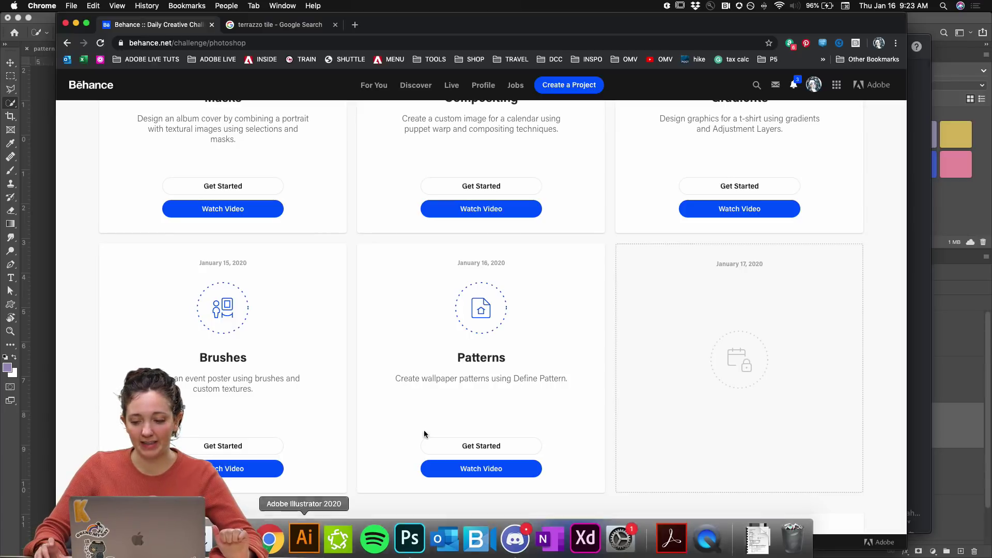
click(481, 86)
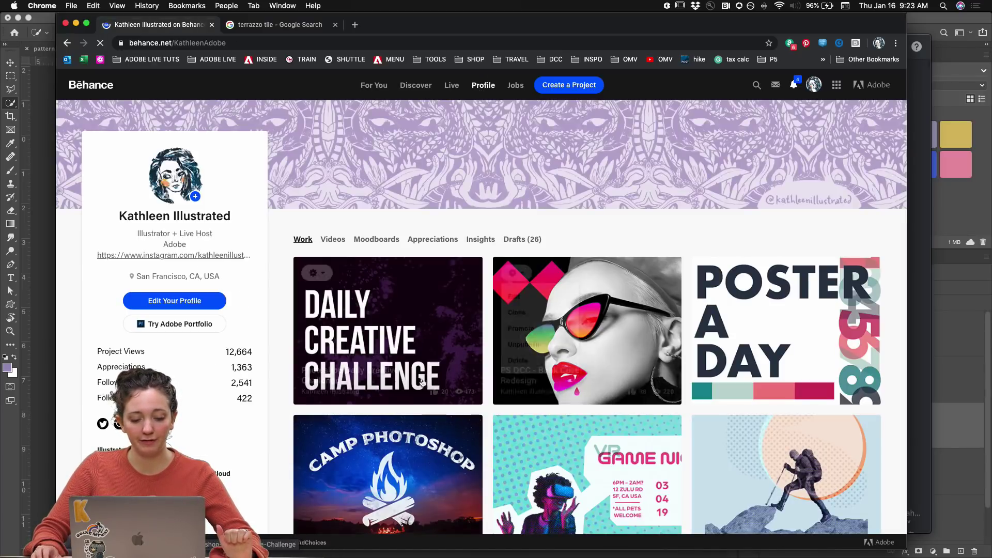
scroll(393, 323, down, 1)
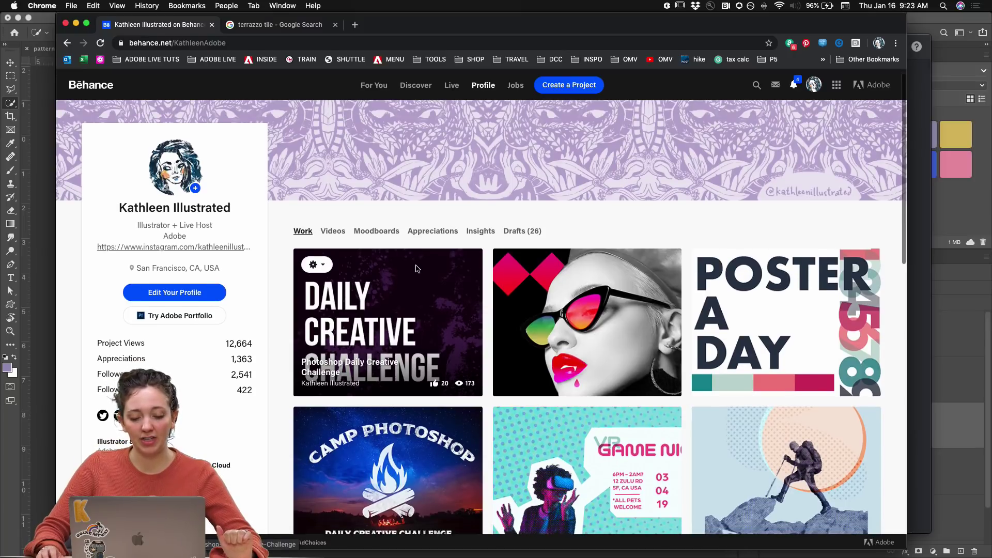
scroll(418, 269, down, 3)
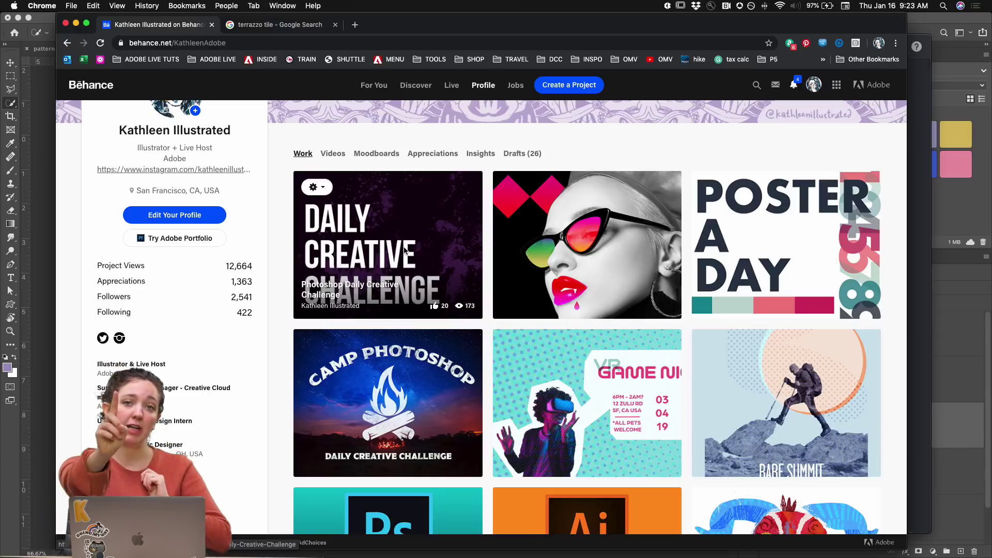
Open the Photoshop Daily Creative Challenge project, look through its images down to the comments, and close it.
click(363, 248)
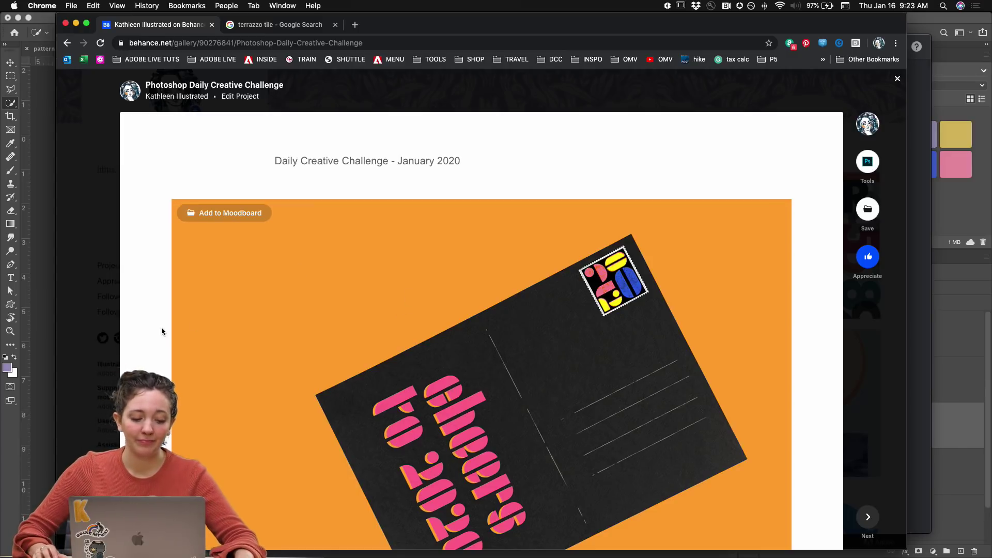
scroll(171, 329, down, 5)
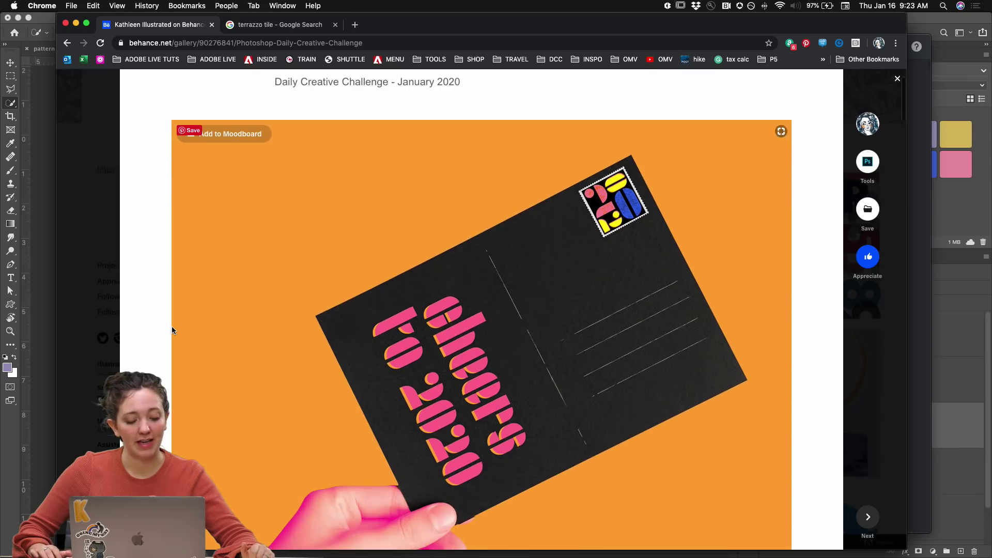
scroll(173, 330, down, 15)
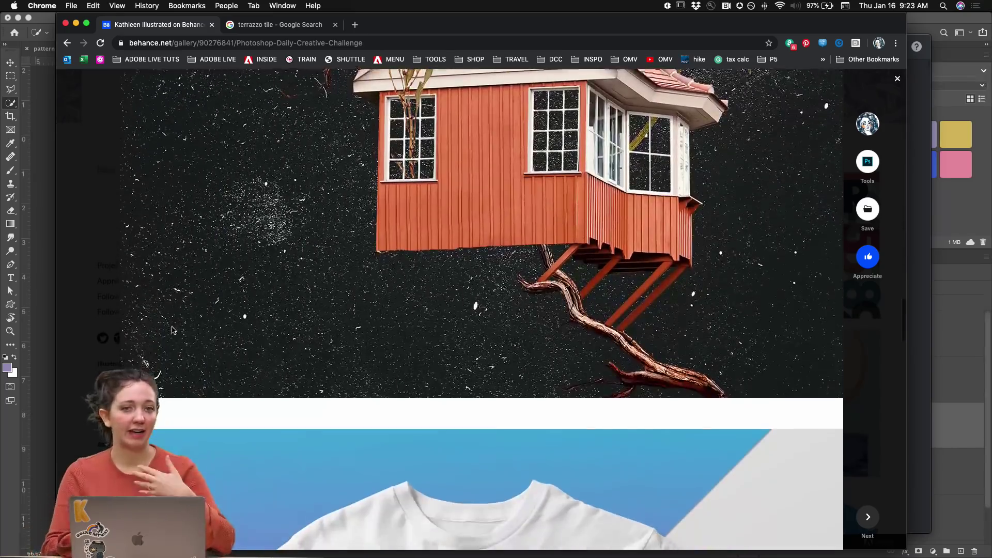
scroll(172, 330, down, 20)
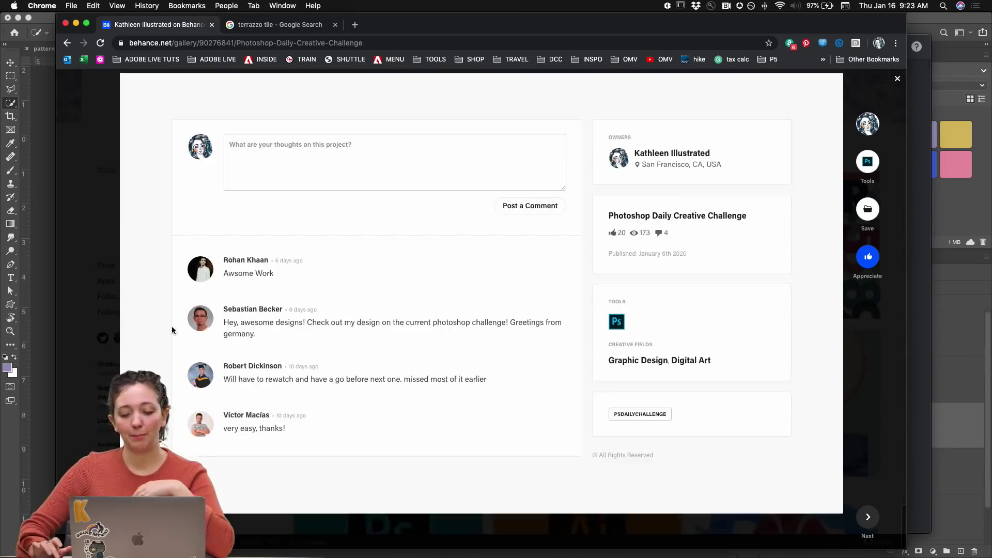
scroll(172, 329, up, 6)
key(Escape)
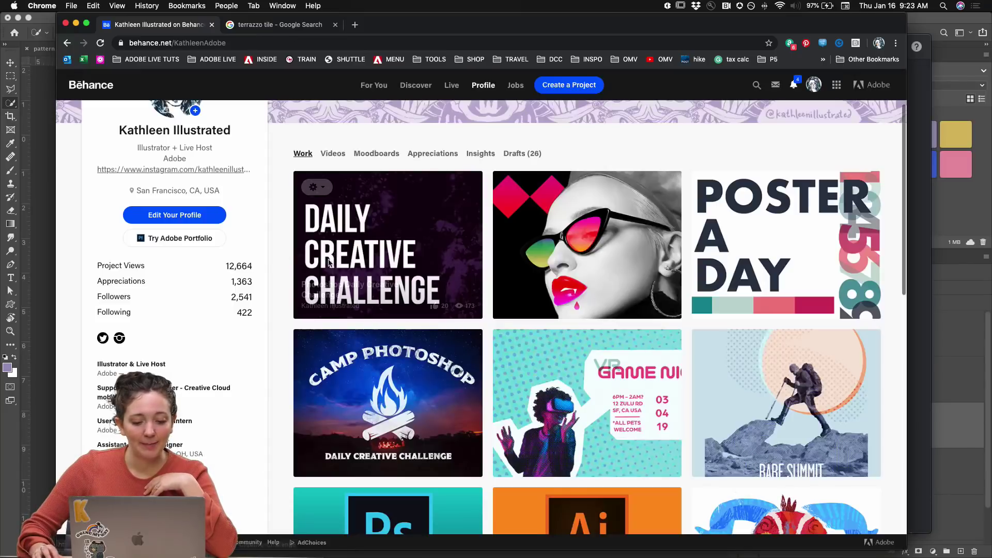
Open the Photoshop Daily Creative Challenge project for editing and go to the end of its content below the framed poster.
click(317, 188)
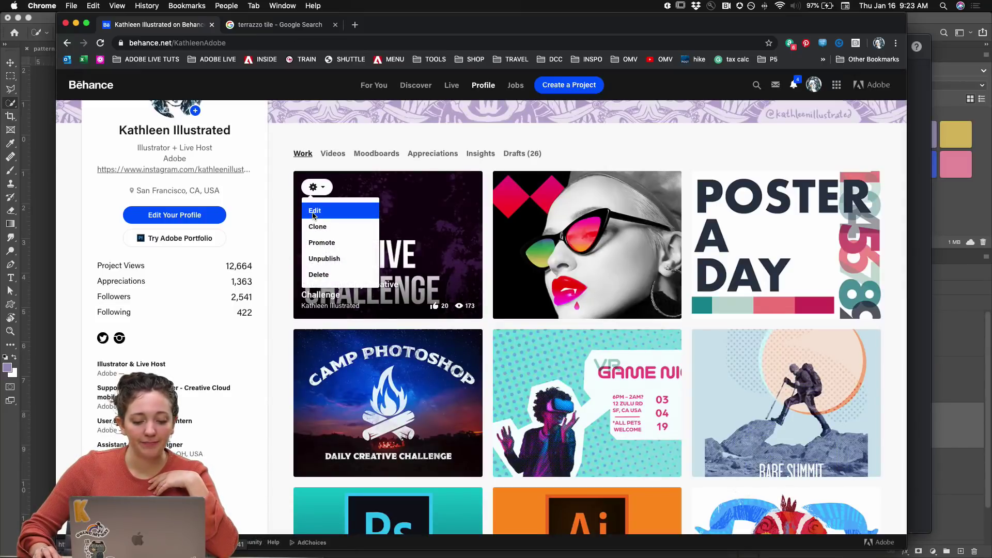
click(316, 206)
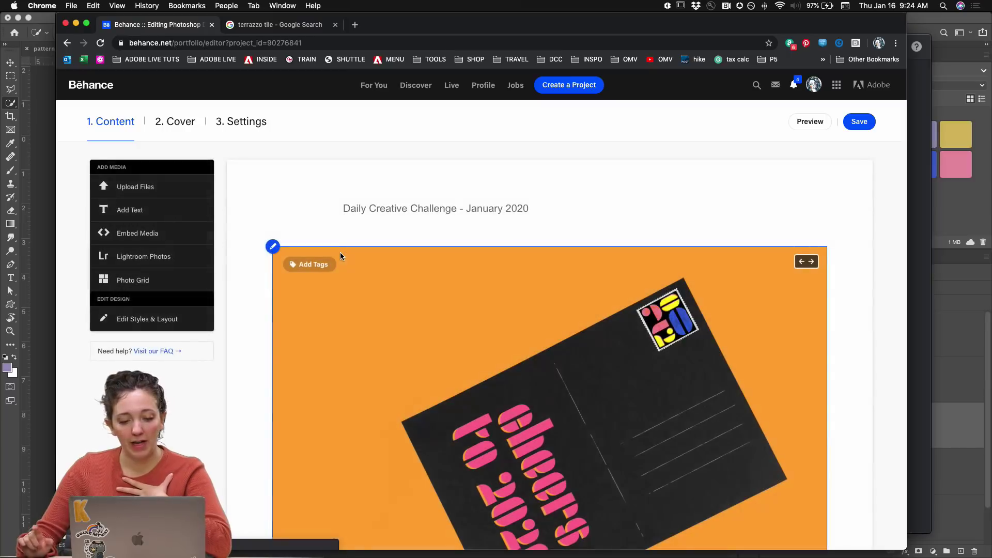
scroll(268, 237, down, 20)
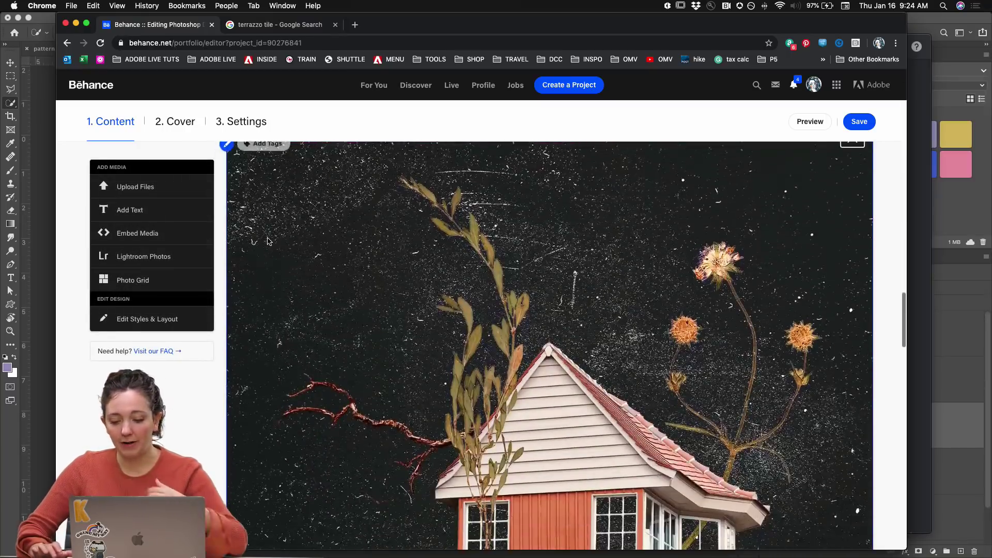
scroll(268, 237, down, 10)
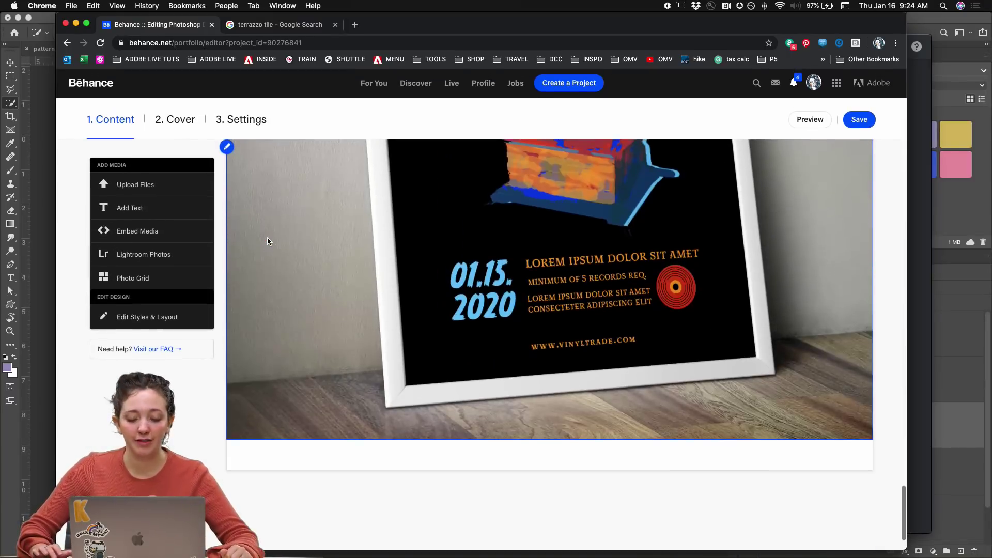